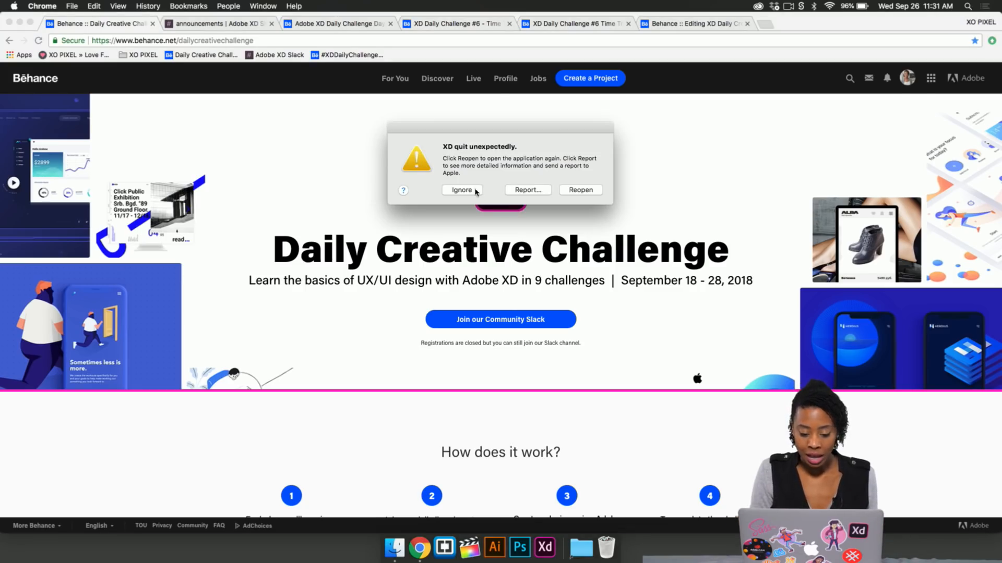
Dismiss the XD crash report and review the challenges on the Daily Creative Challenge page, including Team Page for an Agency Website
left_click(472, 191)
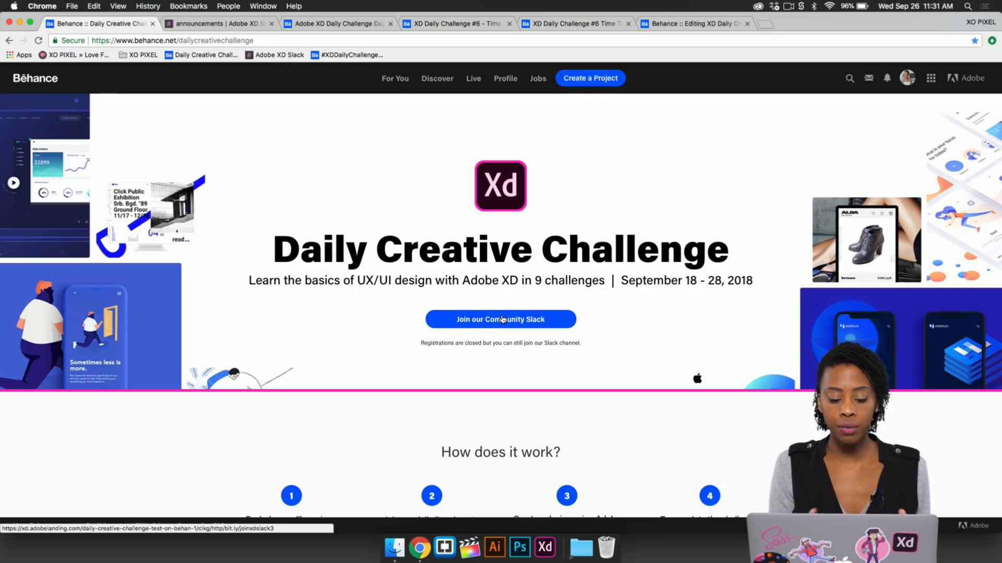
scroll(502, 319, "down", 15)
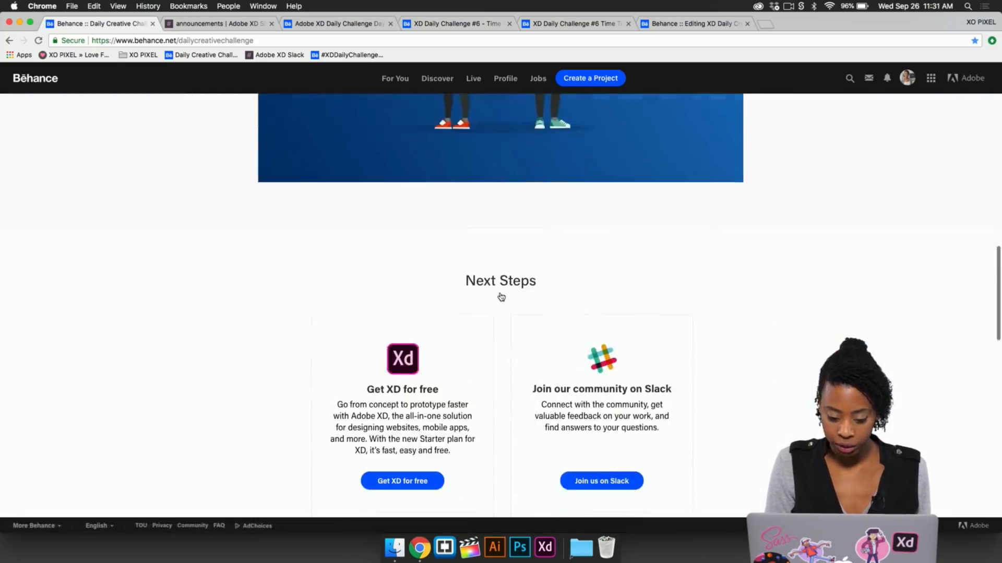
scroll(501, 297, "up", 1)
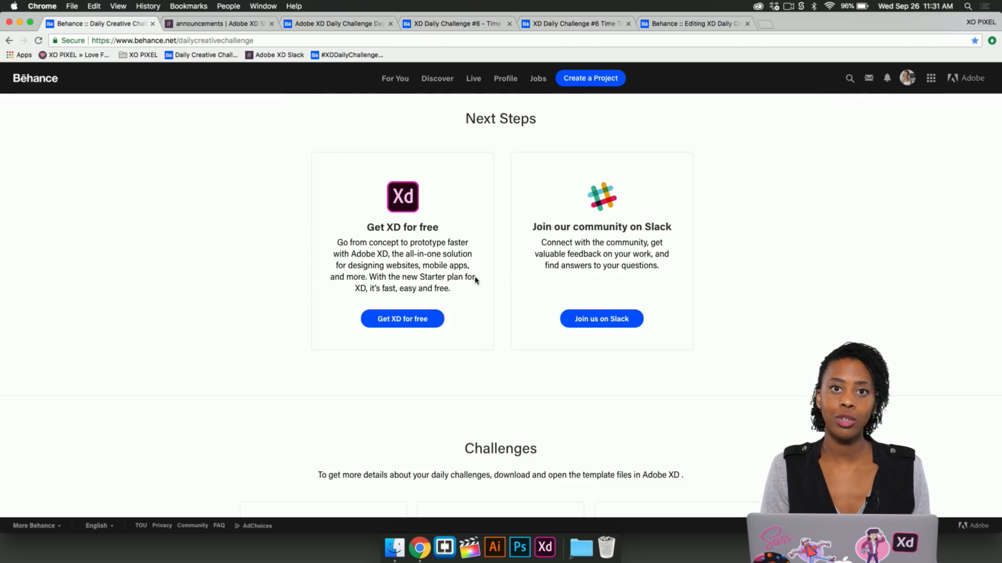
scroll(476, 280, "down", 7)
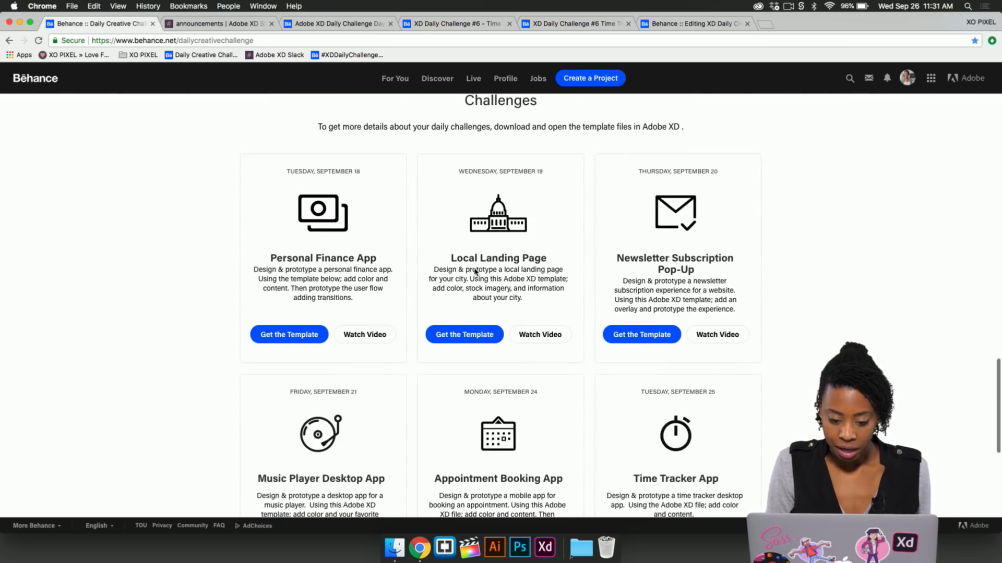
scroll(596, 214, "up", 1)
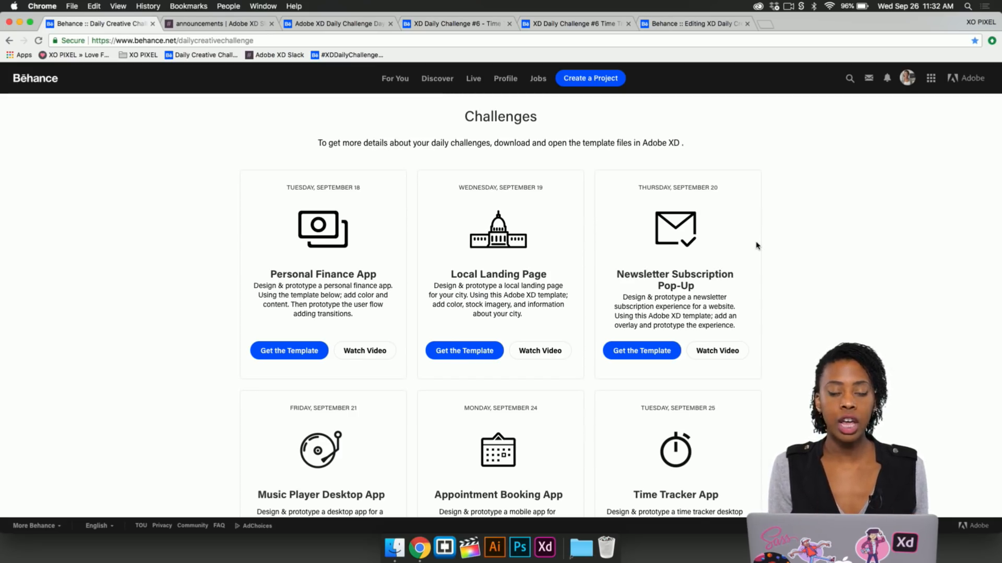
scroll(756, 245, "down", 3)
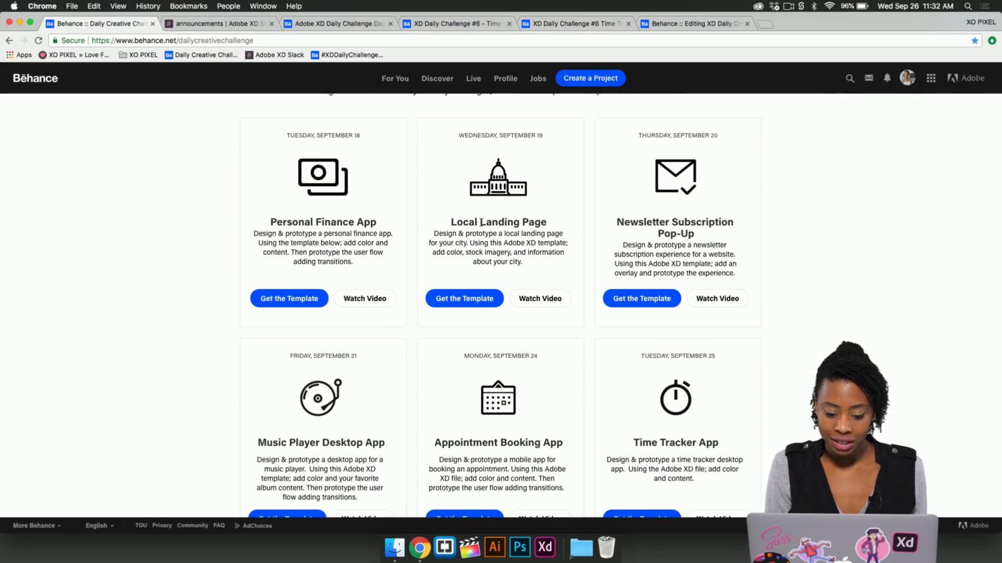
scroll(396, 358, "down", 5)
scroll(399, 328, "down", 2)
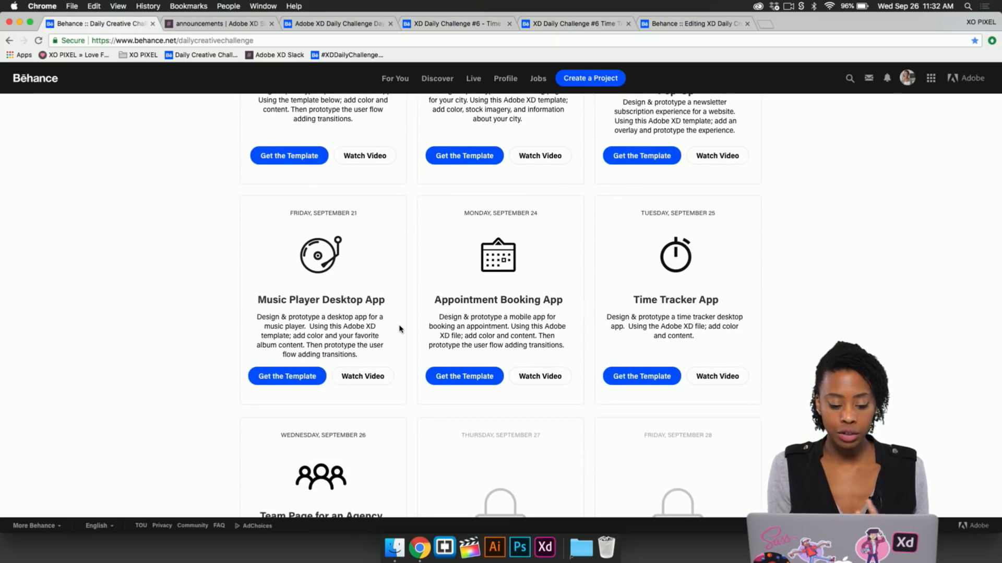
scroll(386, 397, "down", 7)
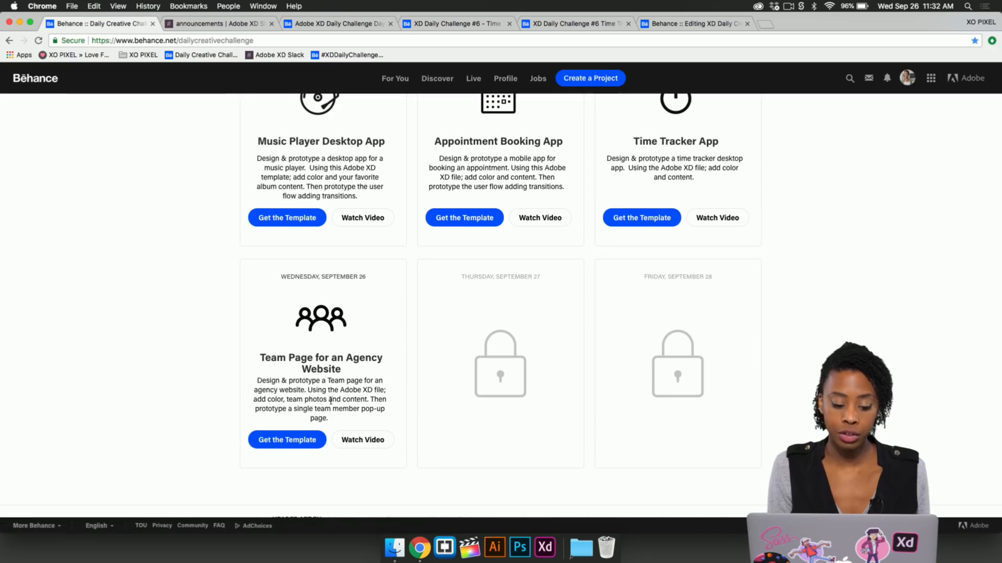
scroll(343, 394, "up", 1)
scroll(343, 395, "up", 15)
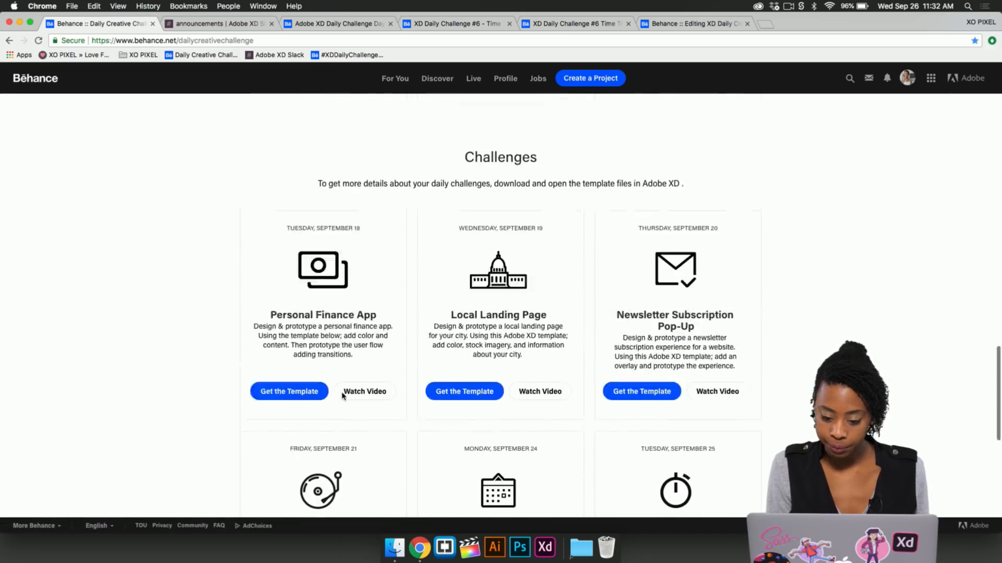
Look through the introductions, announcements, design_feedback and help_general channels of the Adobe XD Slack workspace
left_click(225, 23)
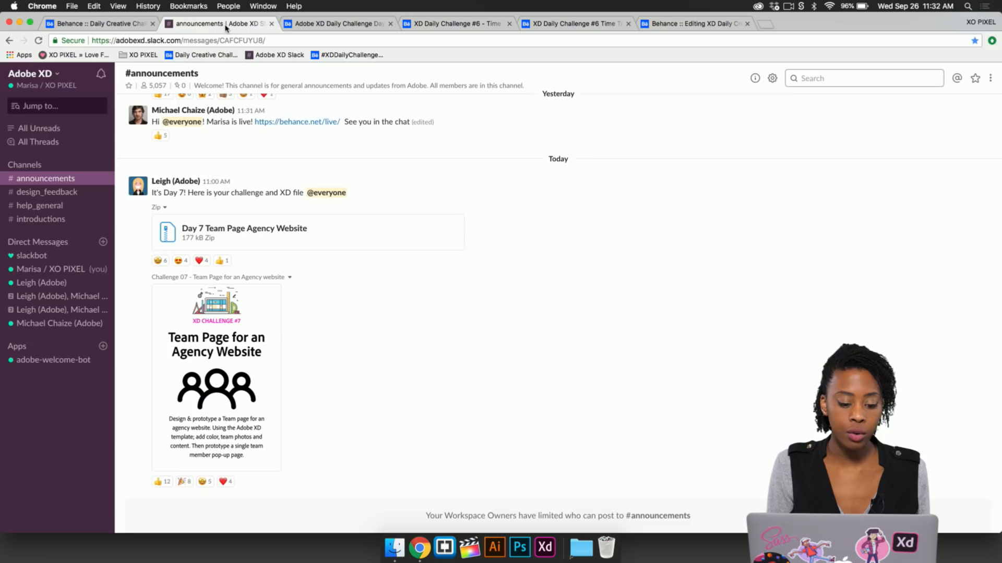
left_click(73, 221)
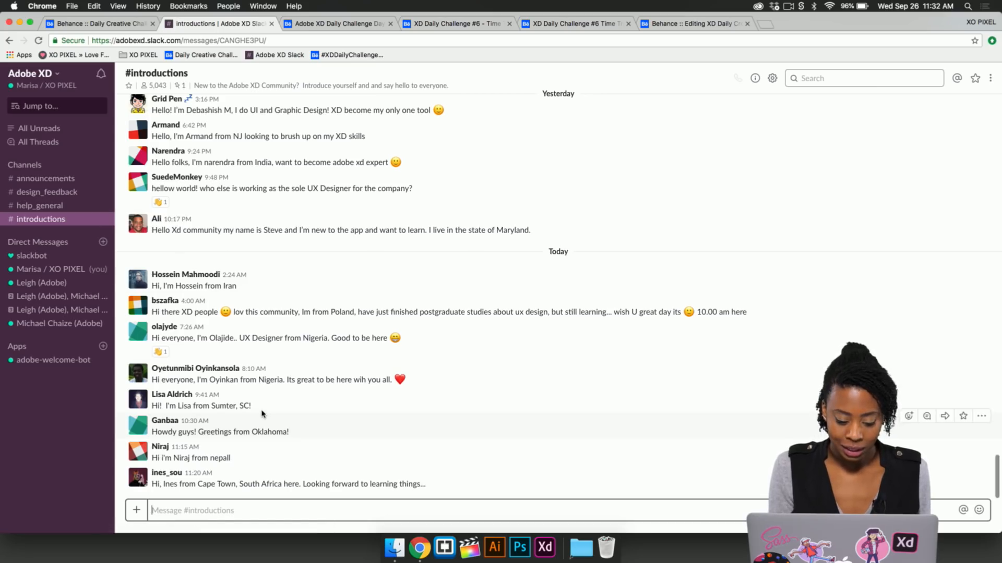
left_click(64, 183)
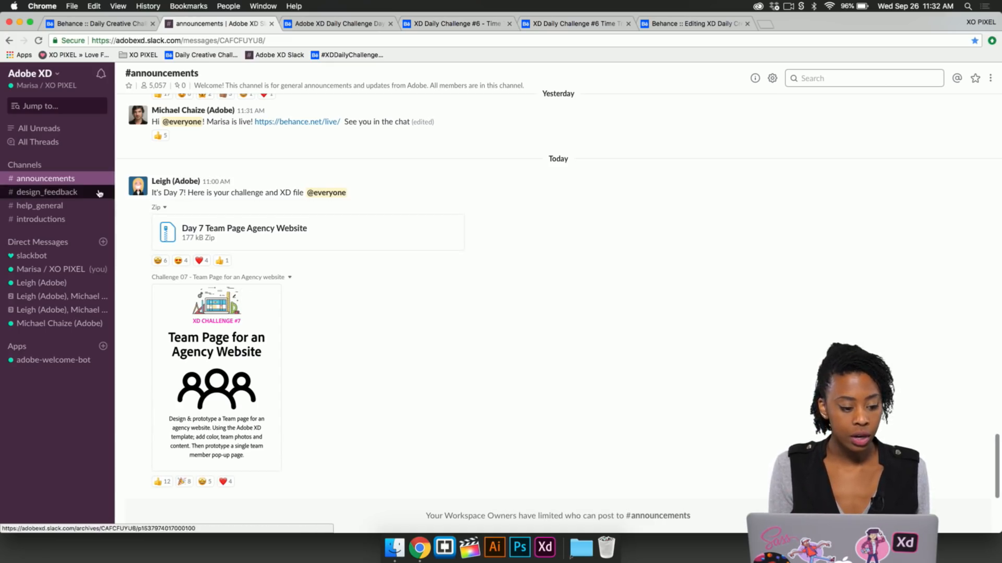
left_click(64, 194)
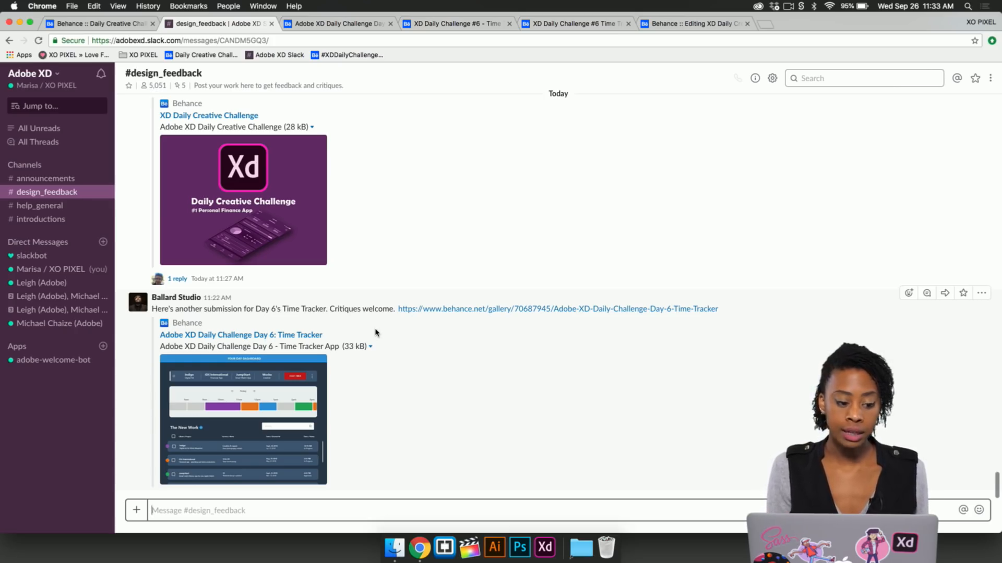
left_click(63, 206)
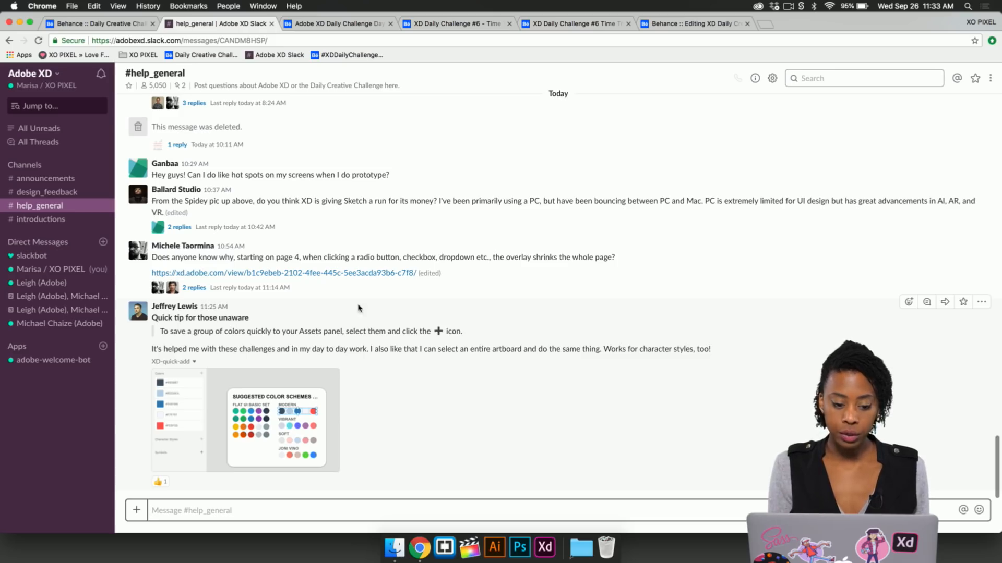
Open the bookmarked #XDDailyChallenge project search on Behance in a new browser tab
left_click(321, 25)
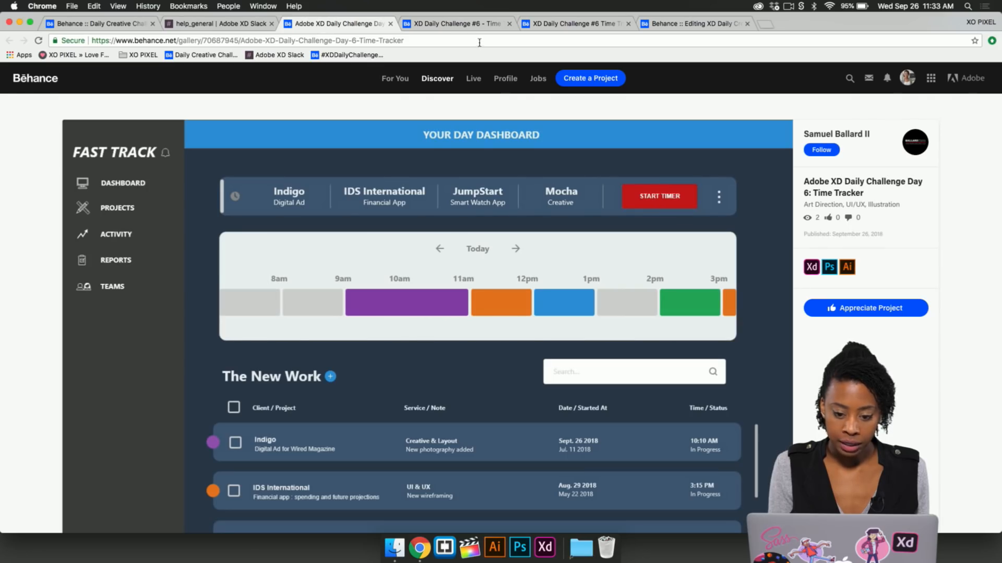
left_click(642, 22)
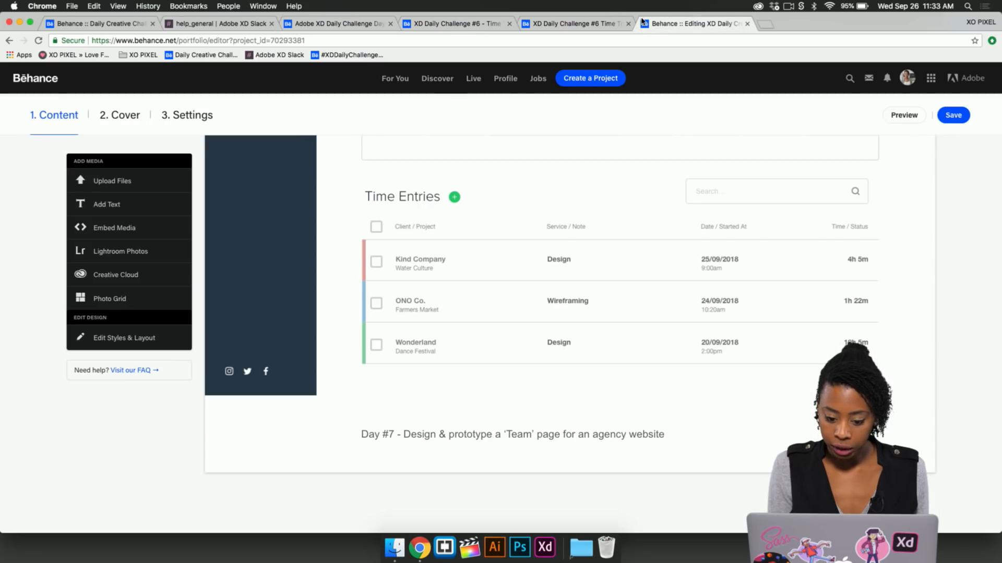
left_click(553, 25)
left_click(765, 24)
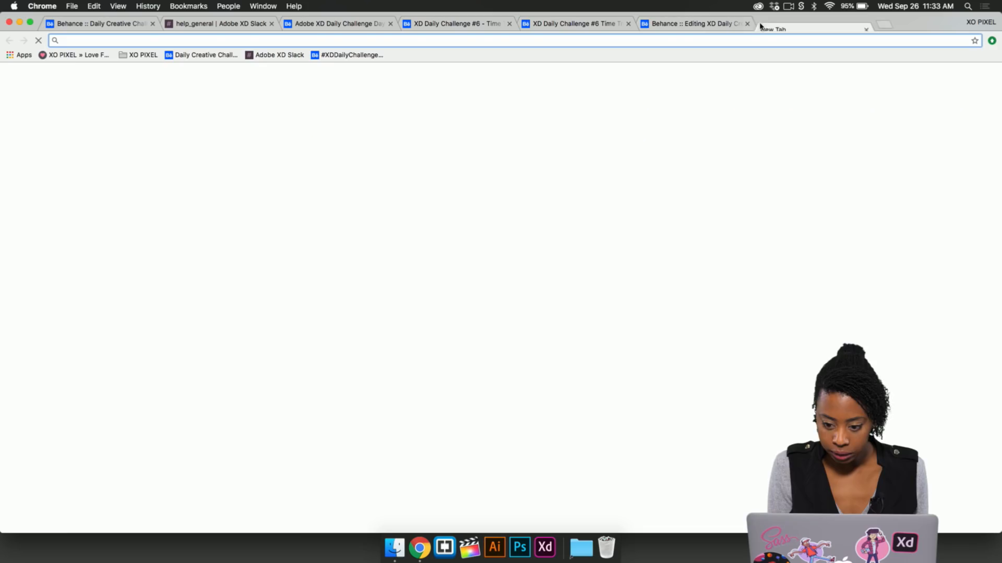
left_click(187, 57)
left_click(326, 54)
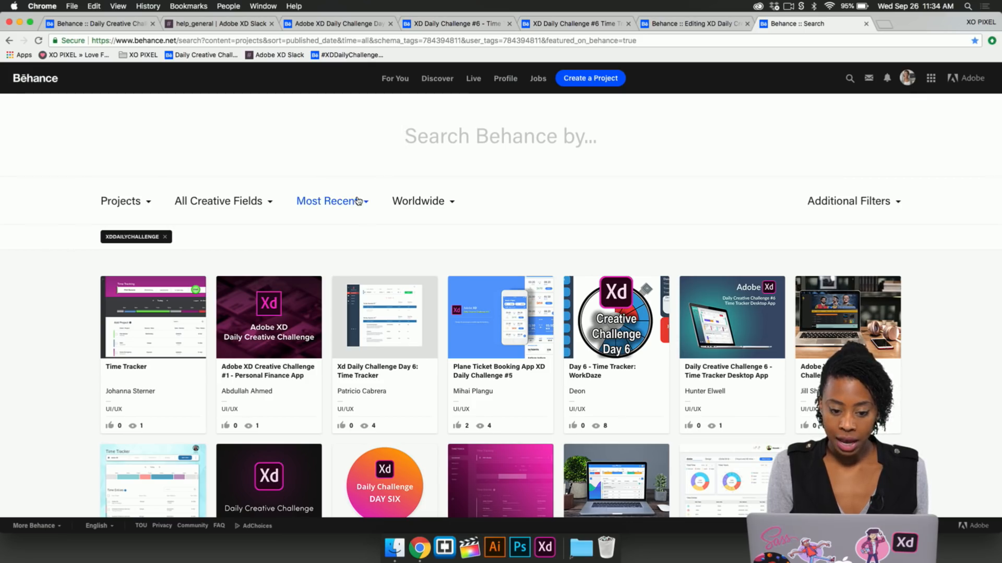
Post an "Awesome work" comment addressed to the designer on the Adobe XD Daily Challenge Day 6: Time Tracker project and appreciate it
left_click(375, 24)
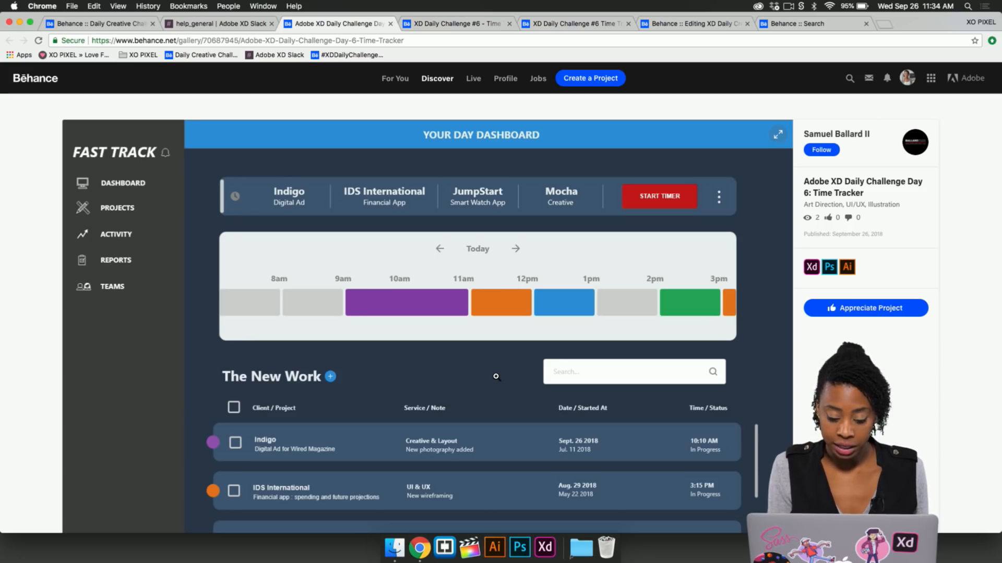
scroll(496, 377, "down", 1)
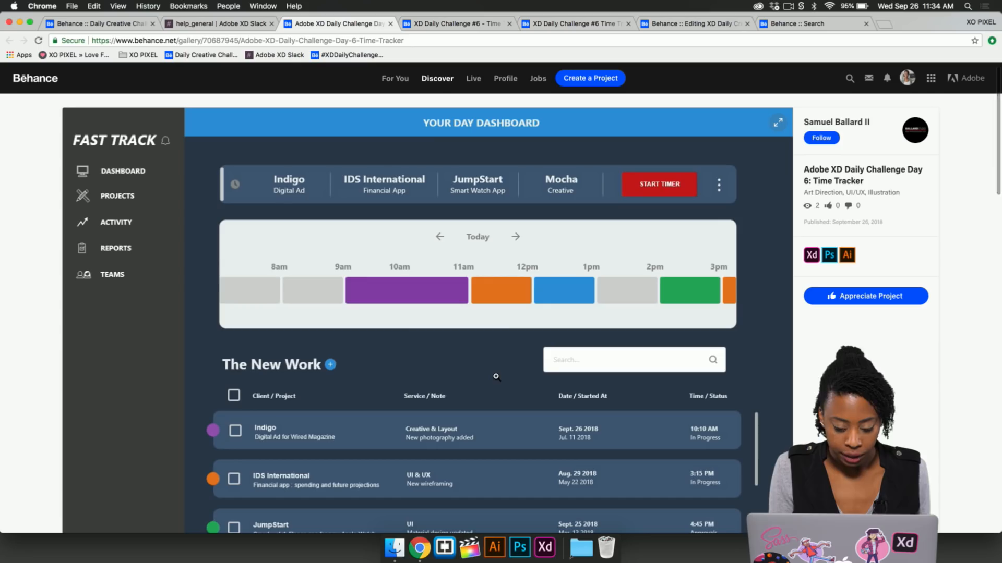
scroll(496, 377, "down", 4)
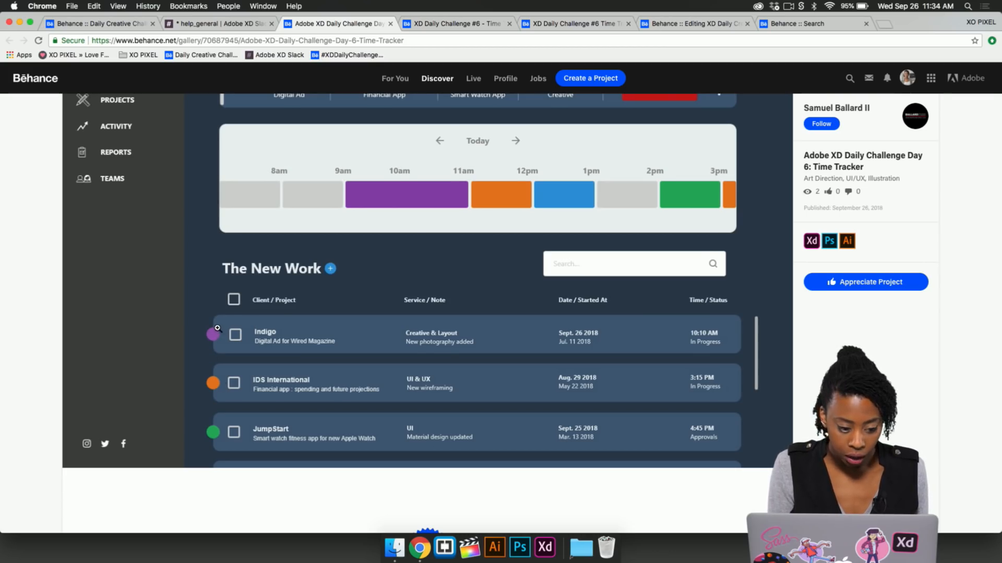
scroll(217, 329, "up", 4)
scroll(397, 426, "down", 15)
scroll(397, 426, "down", 7)
left_click(369, 349)
type("Awesome")
type(" work")
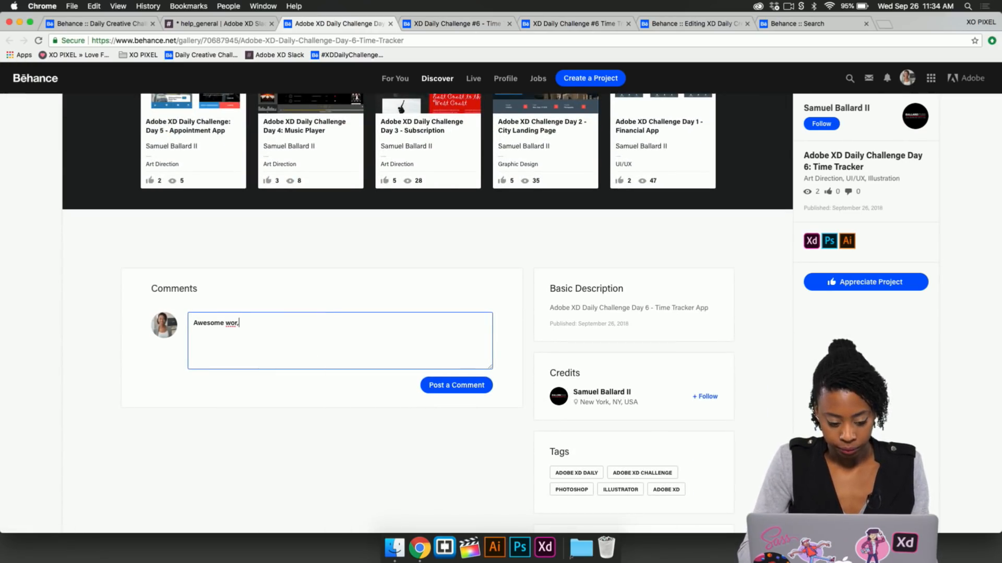
type(", Samuel!")
left_click(469, 386)
left_click(879, 286)
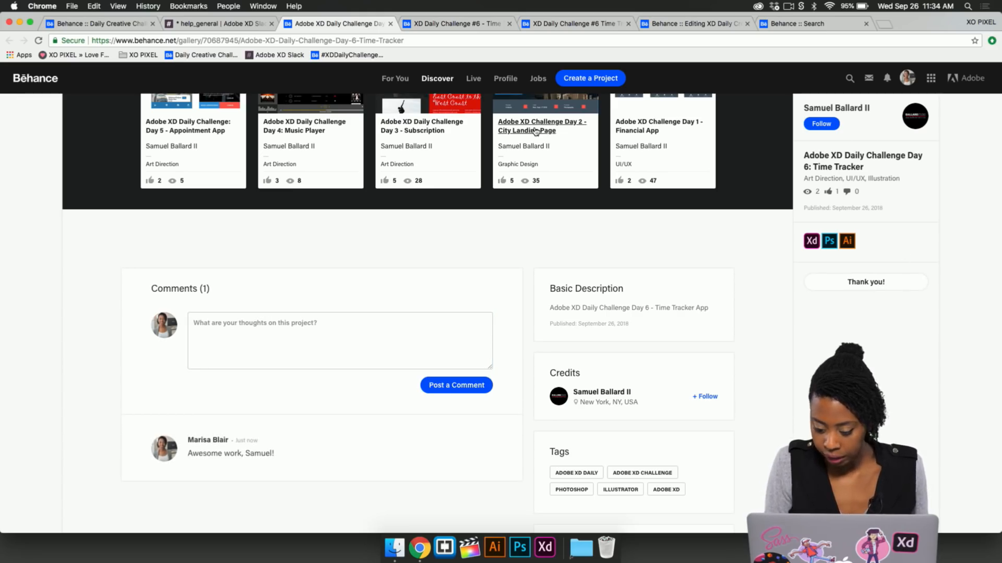
Examine the dashboard, projects and team screens of the XD Daily Challenge #6 Tiracker project
left_click(442, 25)
scroll(470, 174, "up", 2)
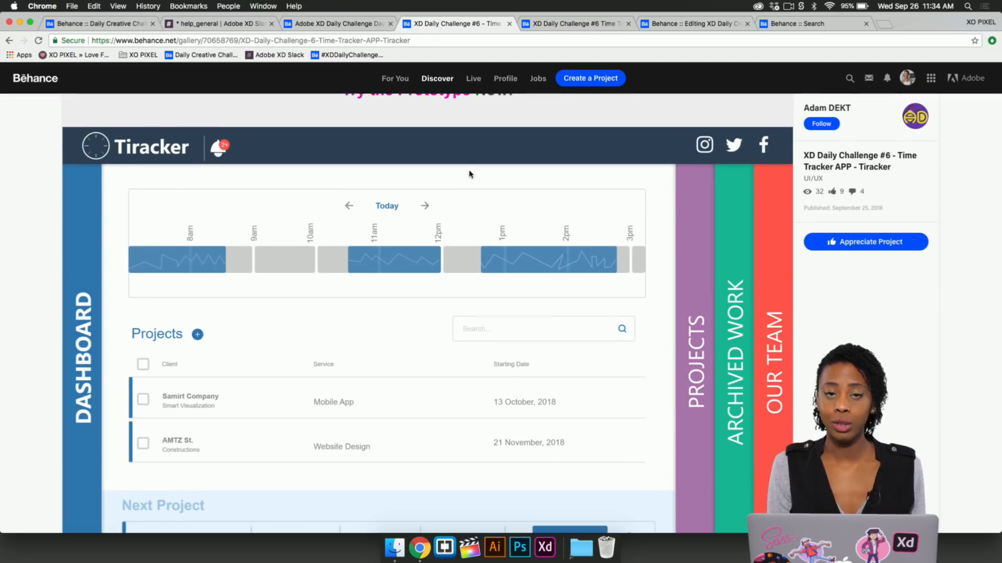
scroll(560, 247, "down", 3)
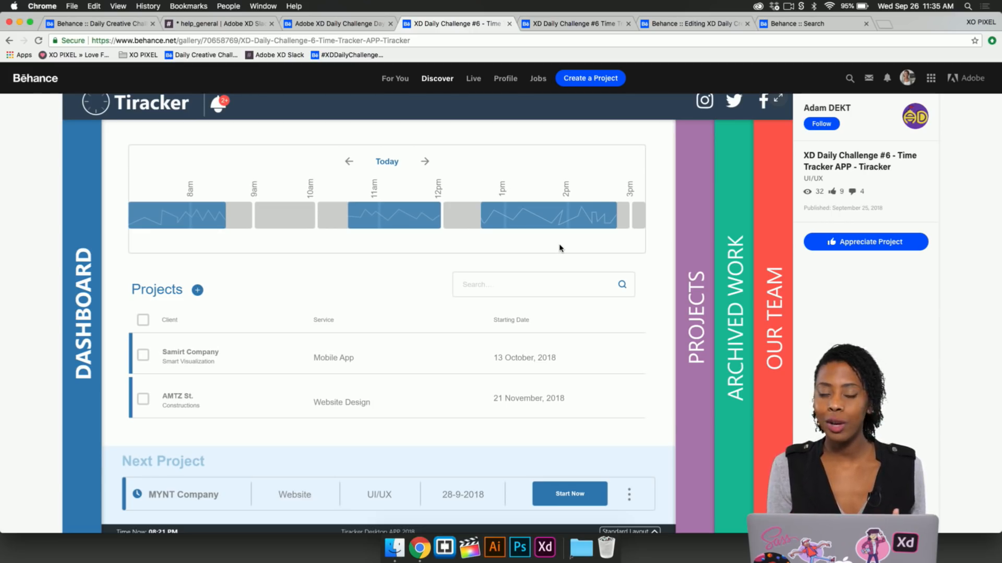
scroll(358, 273, "down", 2)
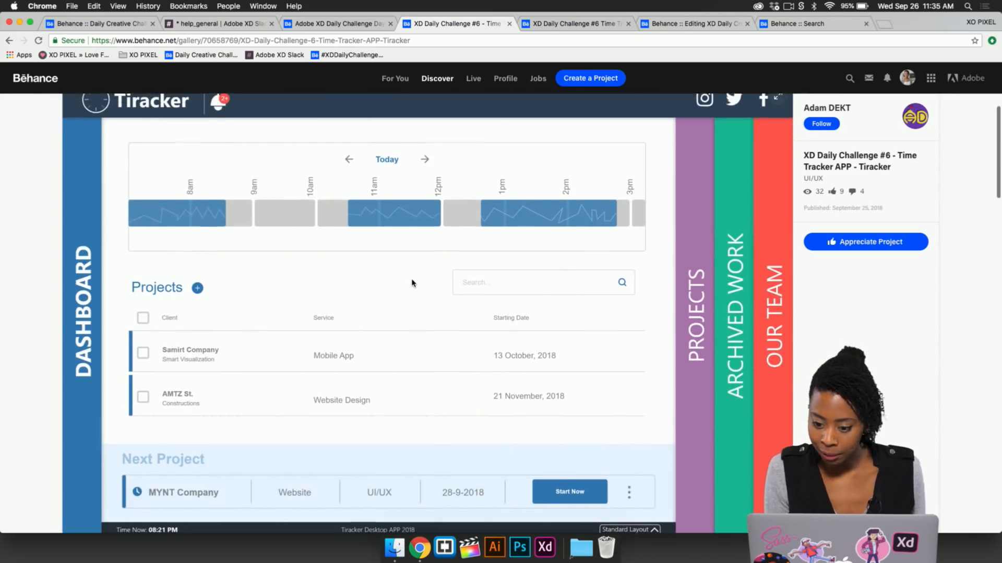
scroll(412, 297, "down", 7)
scroll(412, 282, "down", 6)
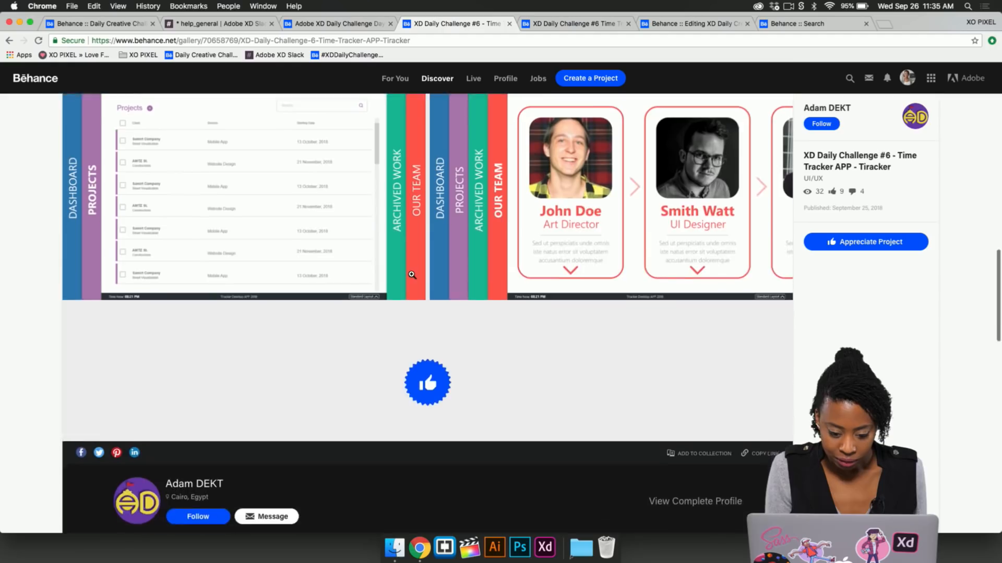
scroll(412, 275, "up", 3)
Post the comment "Wow, this is awesome! Great work" with the designer's first name and a smiley on the Tiracker project, and appreciate it
scroll(412, 282, "down", 10)
left_click(346, 368)
type("w, this")
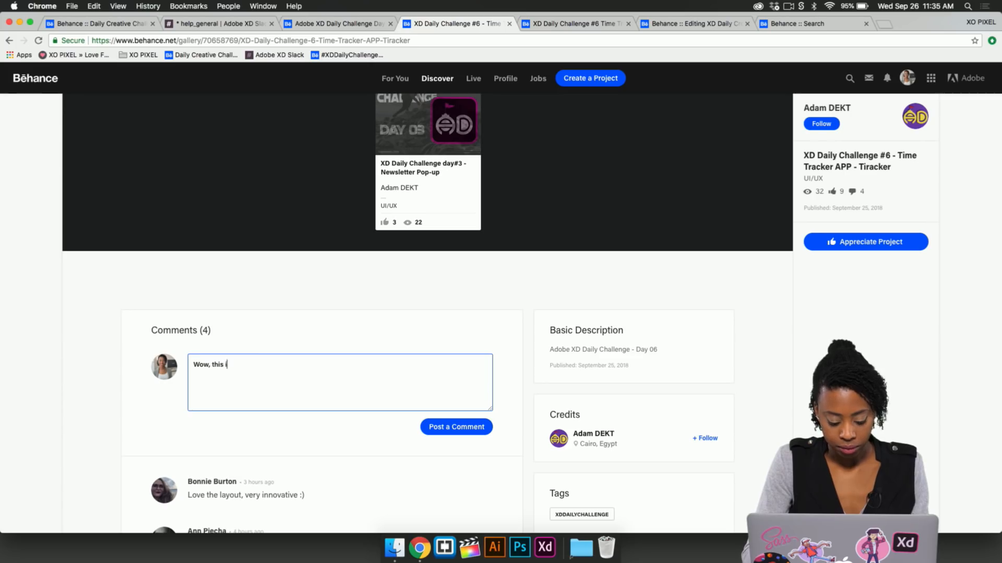
type("ow, this is awesome! Great work, Adam :)")
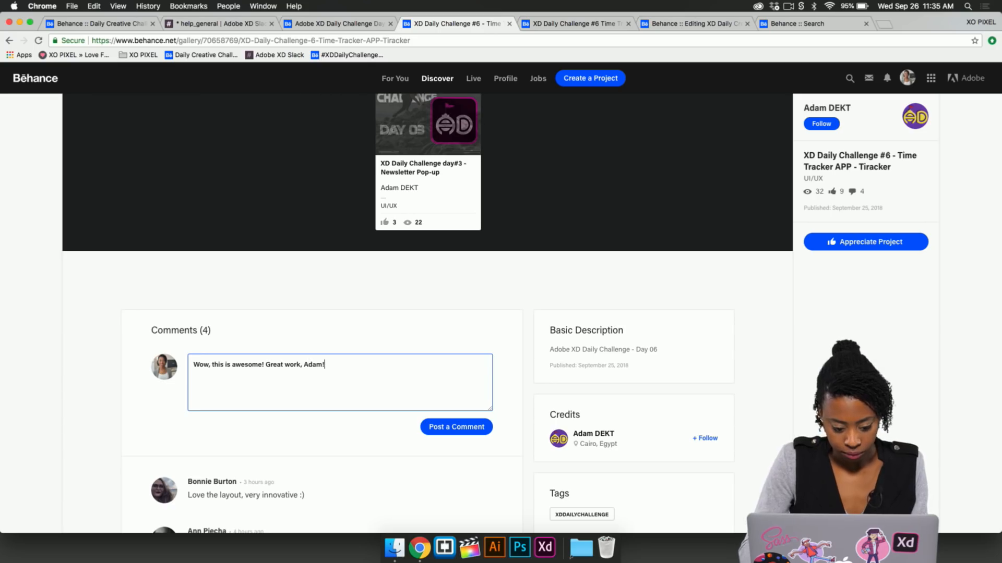
left_click(481, 434)
left_click(882, 249)
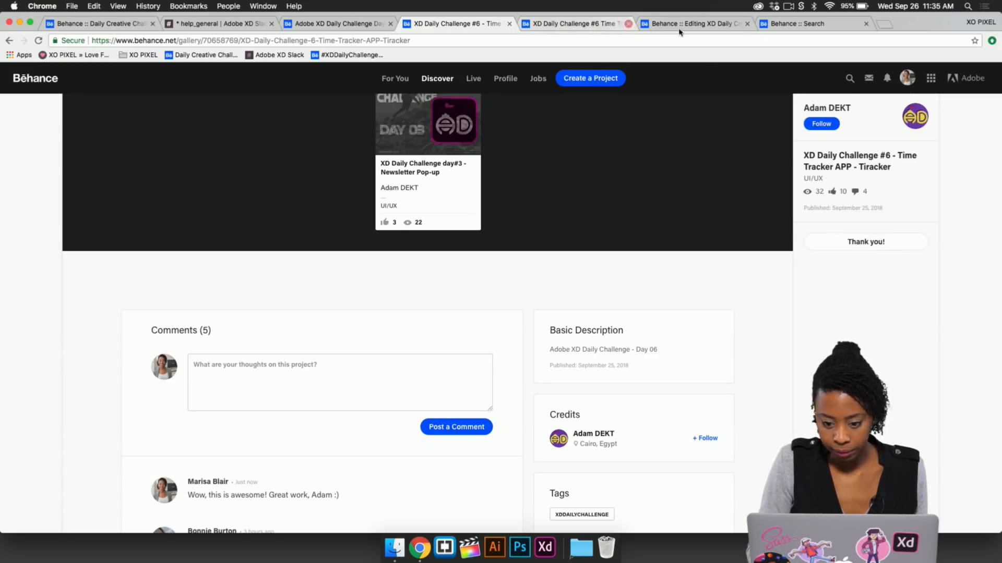
Appreciate the XD Daily Challenge #6 Time Tracker App project and comment "Love this! Great work" with the designer's first name and a smiley
left_click(583, 25)
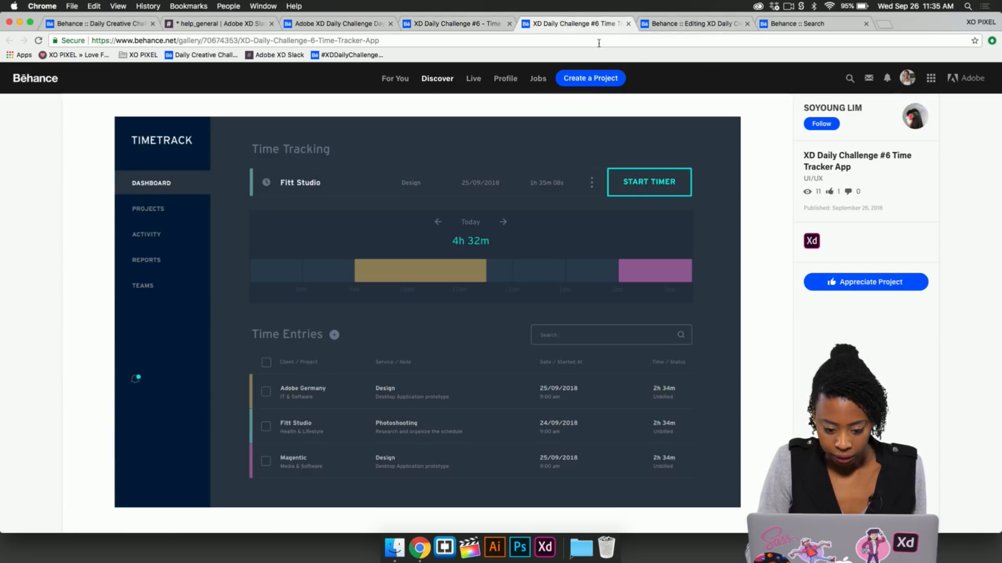
scroll(506, 223, "up", 1)
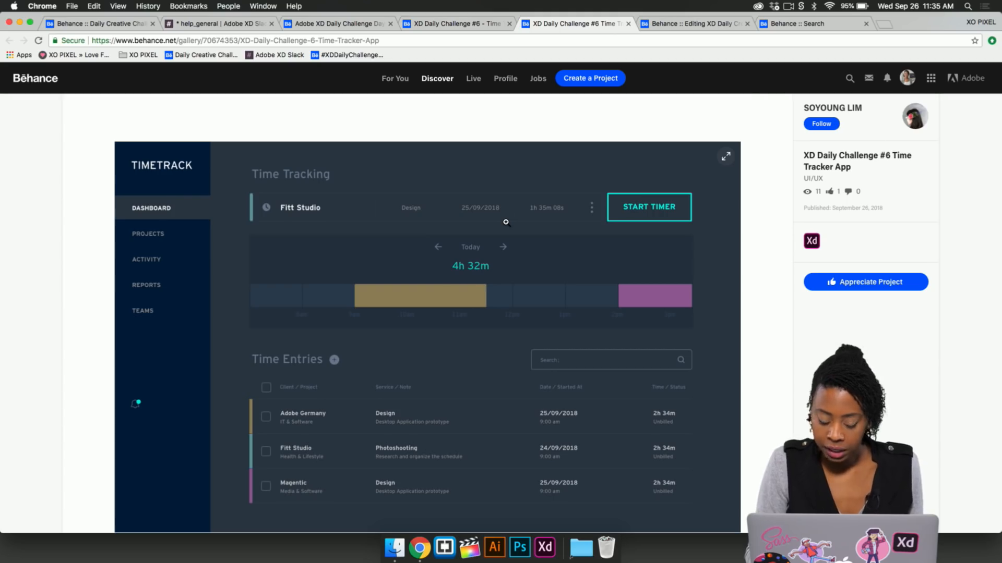
scroll(505, 222, "down", 1)
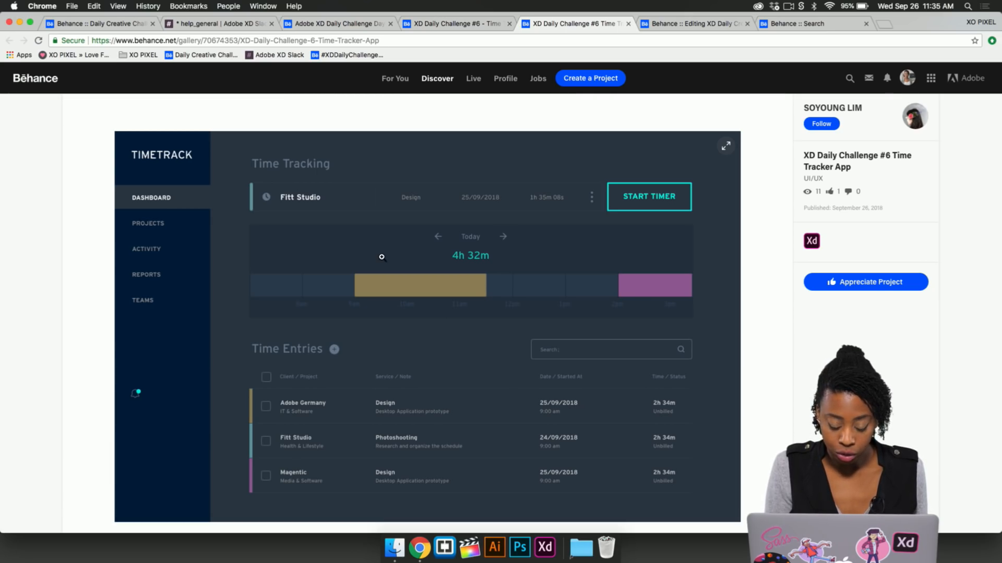
scroll(398, 339, "down", 6)
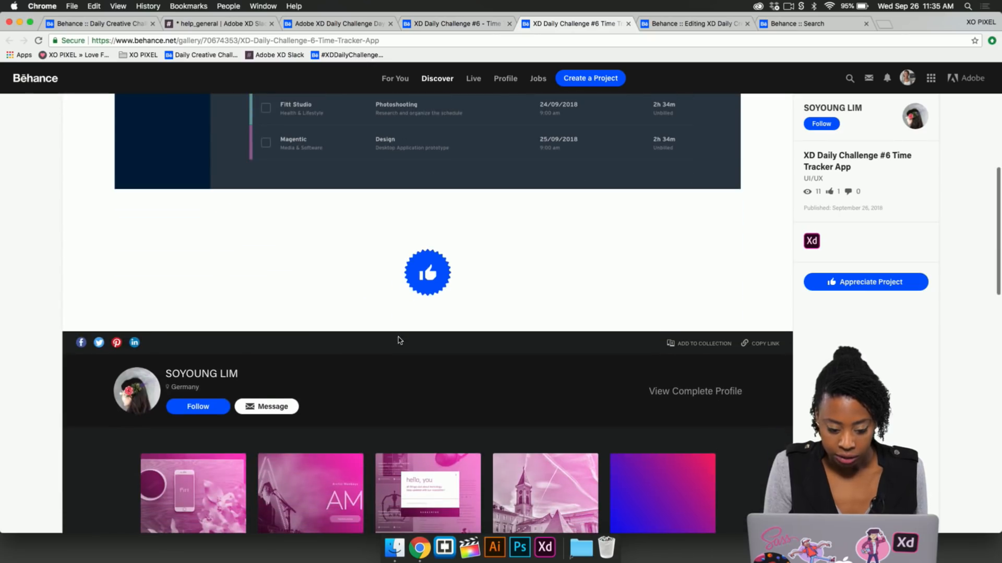
left_click(426, 294)
scroll(337, 416, "down", 8)
left_click(336, 277)
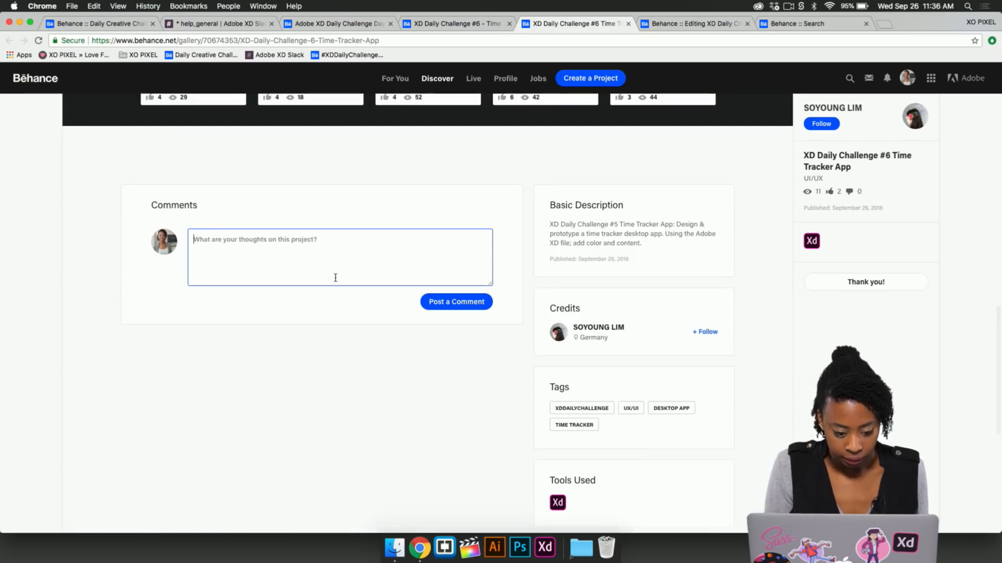
type("Love this!")
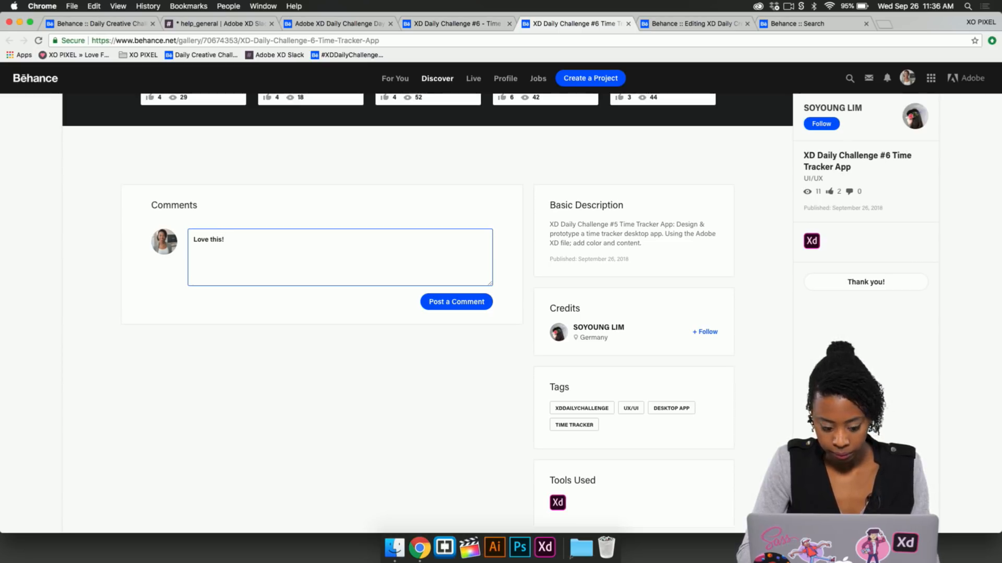
type(" Great work, Soy")
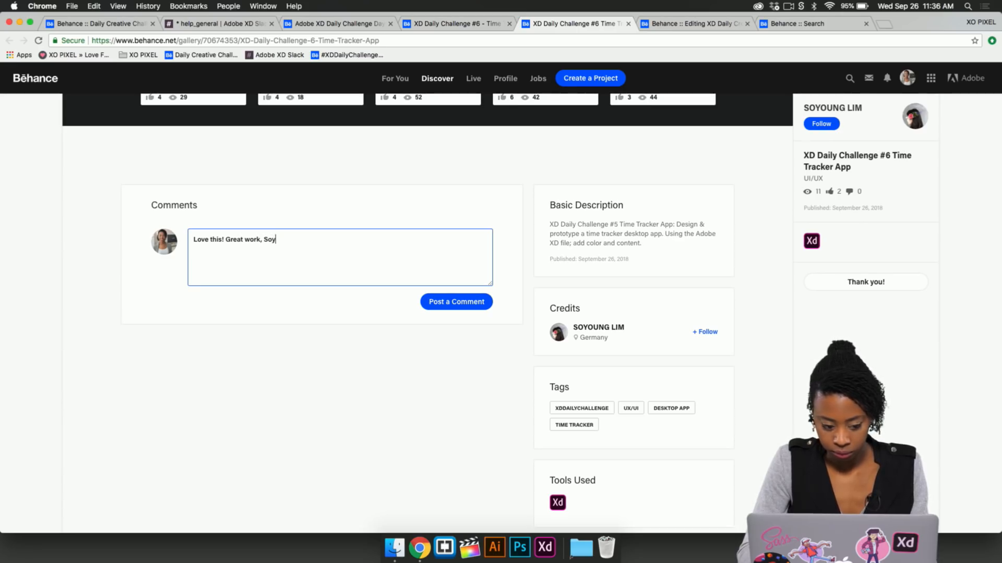
type("oung :)")
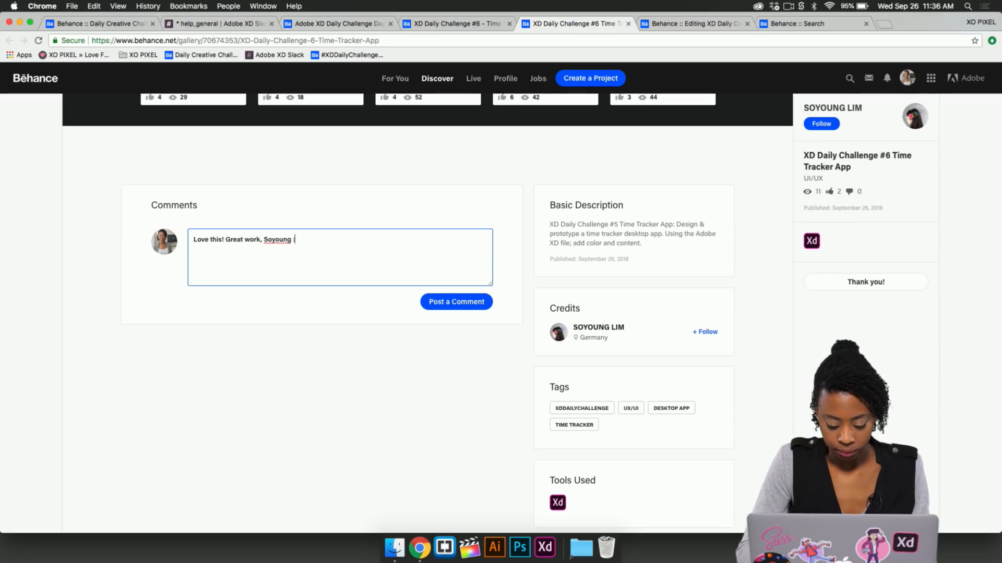
left_click(468, 304)
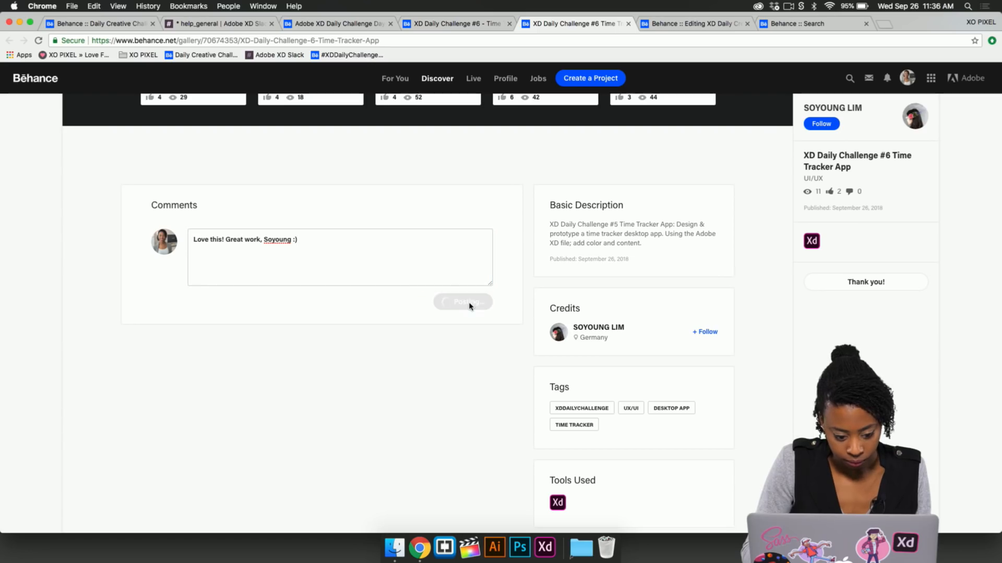
scroll(477, 219, "up", 10)
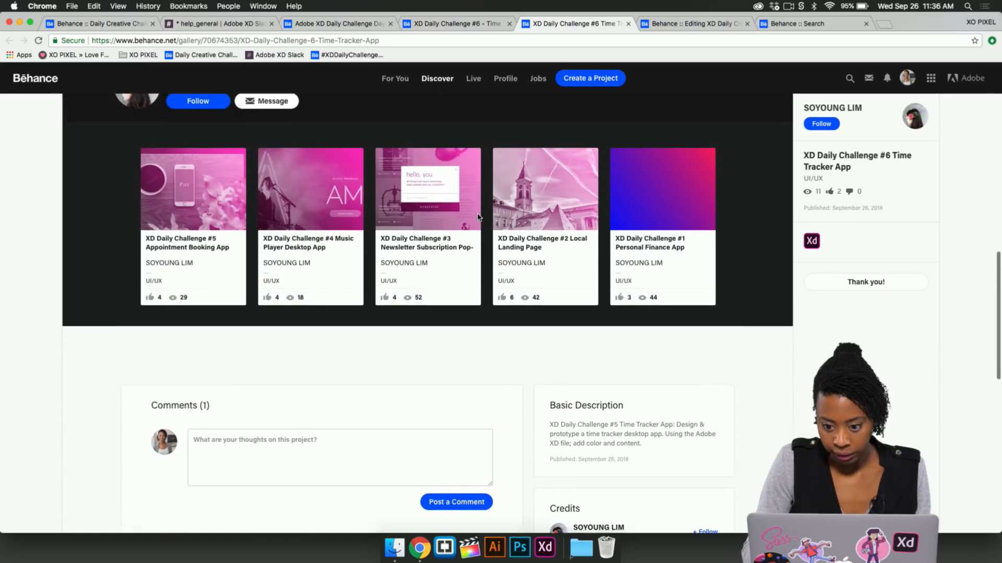
scroll(476, 240, "up", 4)
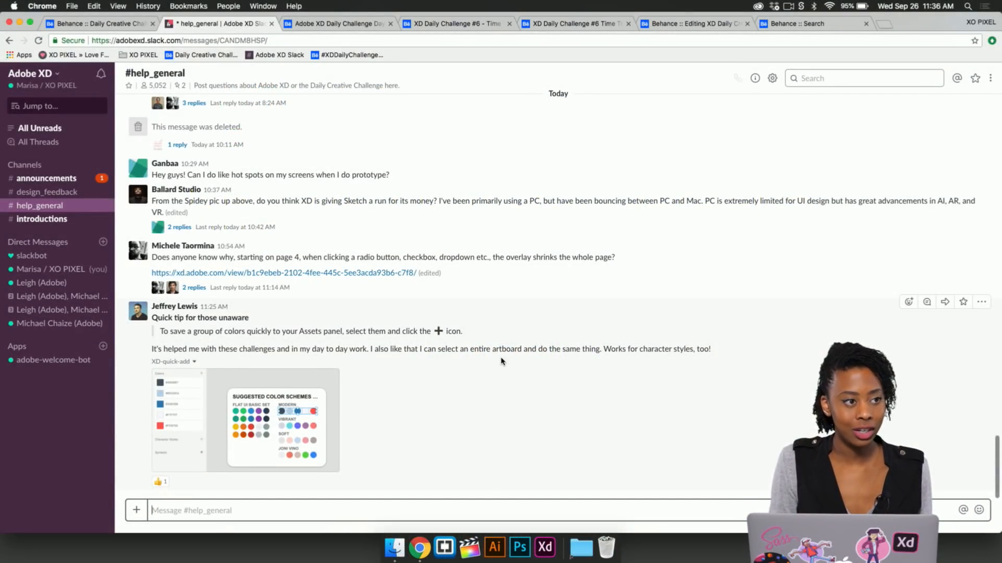
Switch to Adobe XD on the other desktop, decline sending the crash report, and open the recent Day 7 team page agency website file
scroll(409, 188, "up", 1)
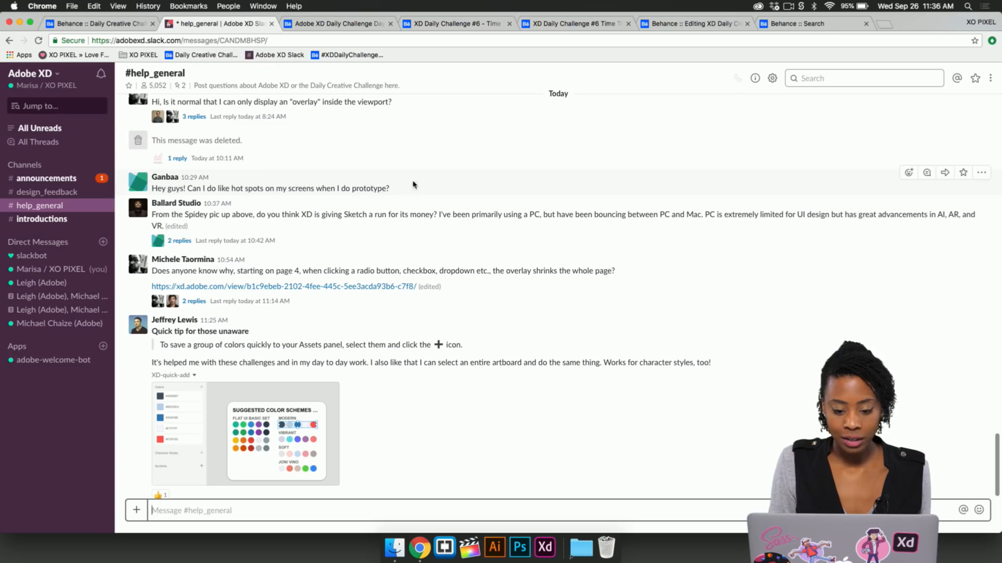
key("ctrl+Up")
left_click(546, 36)
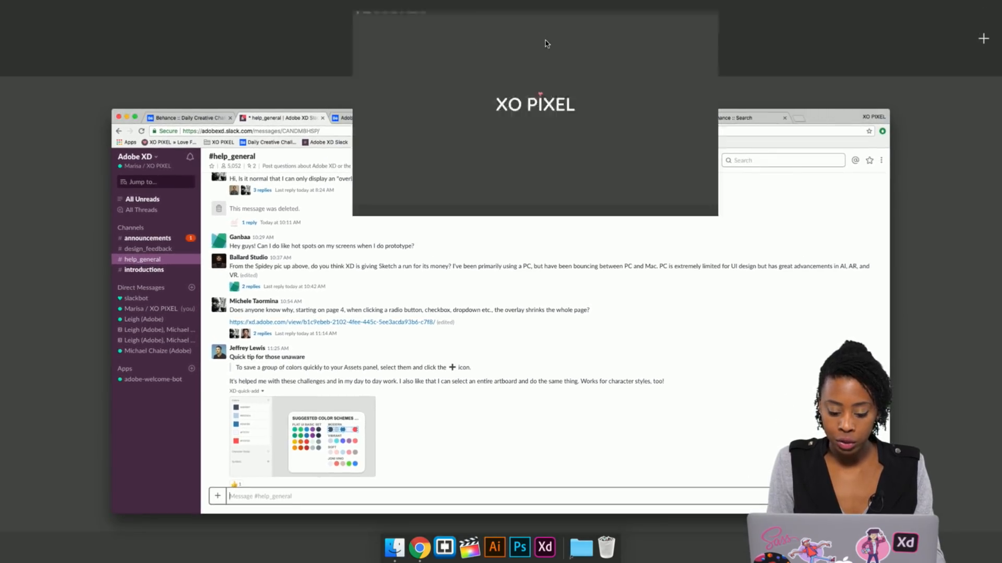
left_click(541, 558)
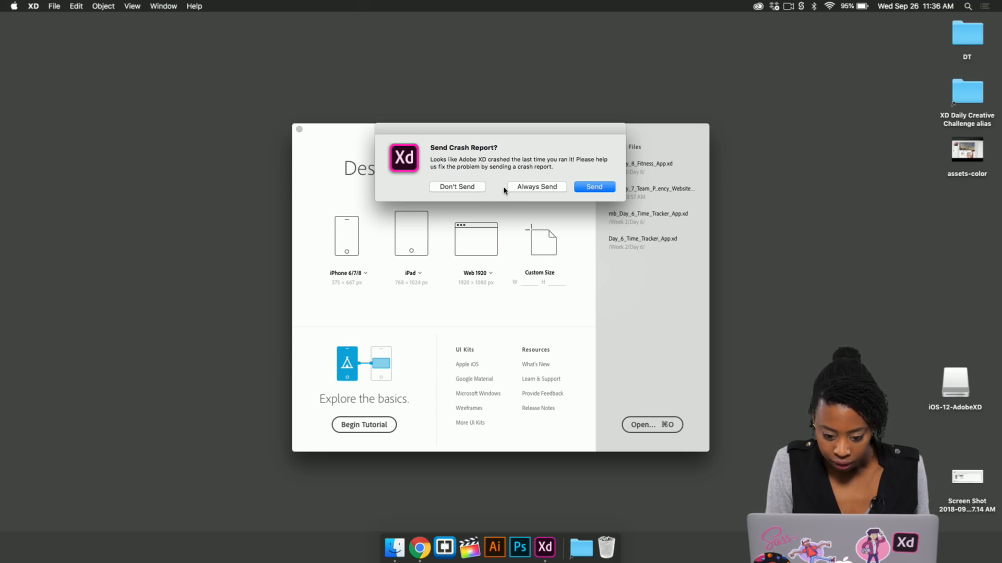
left_click(458, 188)
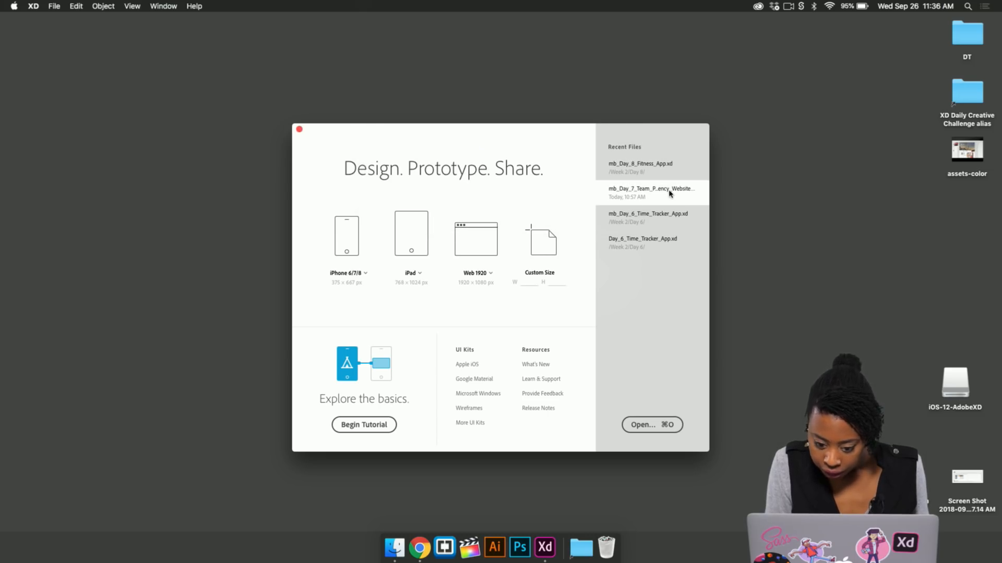
left_click(681, 199)
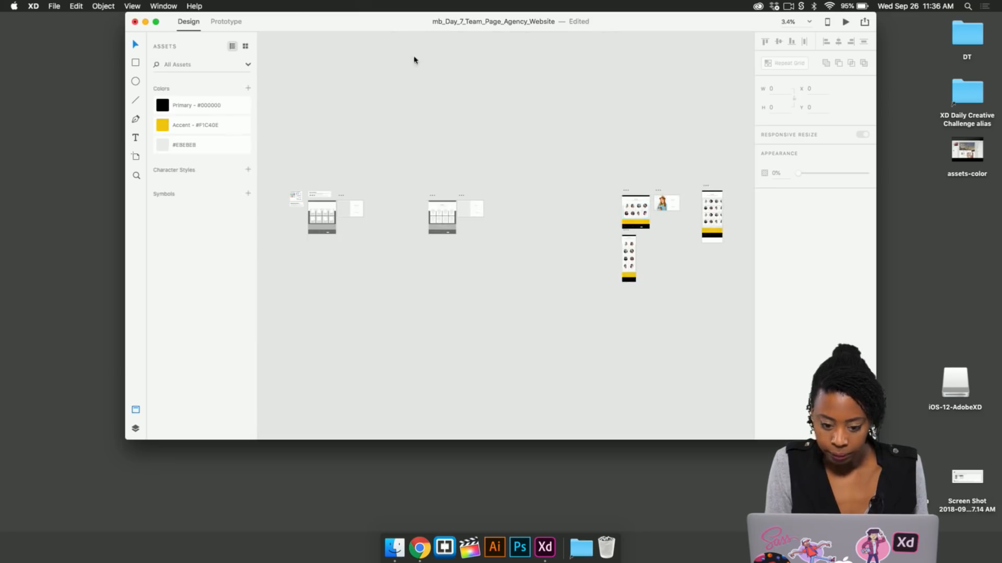
Move the Day 7 document window to the screen edge and enlarge it to fill the screen
left_click_drag(252, 22, 131, 21)
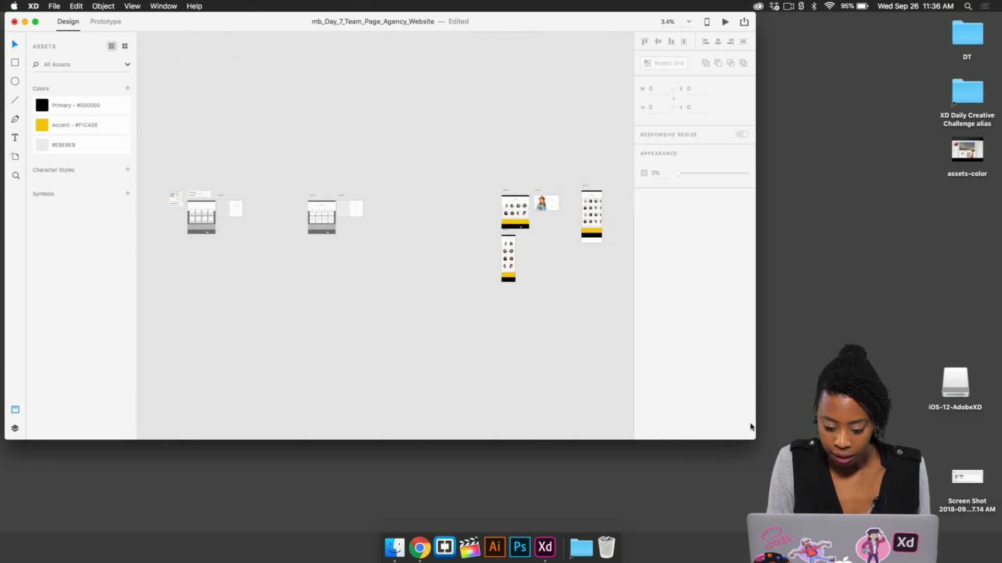
left_click_drag(753, 437, 1001, 532)
Examine the Day 7 challenge brief, suggested color schemes and additional resources beside the artboards
scroll(447, 307, "up", 10)
scroll(445, 342, "up", 8)
scroll(445, 342, "up", 2)
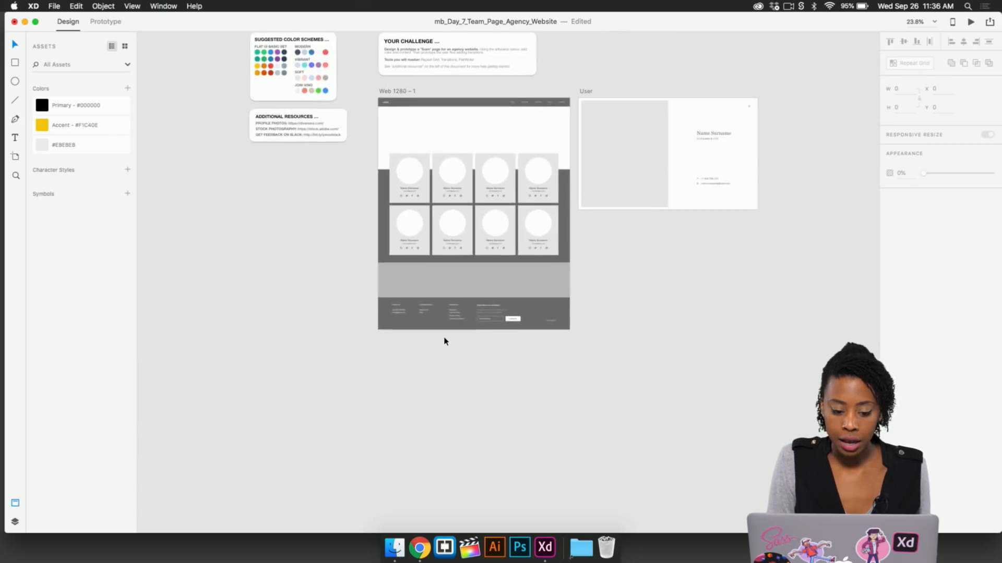
scroll(445, 341, "up", 4)
scroll(587, 171, "up", 5)
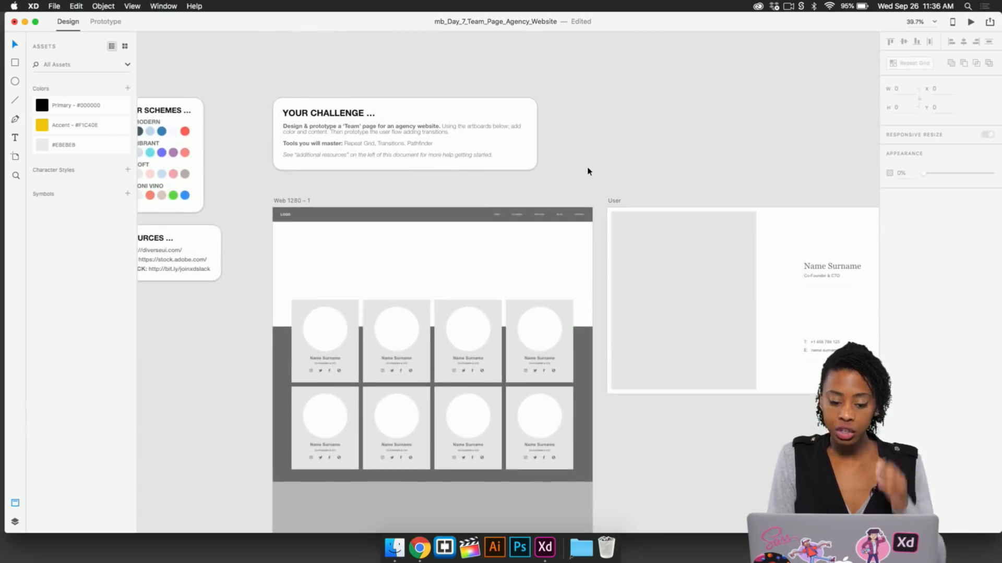
scroll(588, 171, "down", 5)
scroll(587, 171, "down", 2)
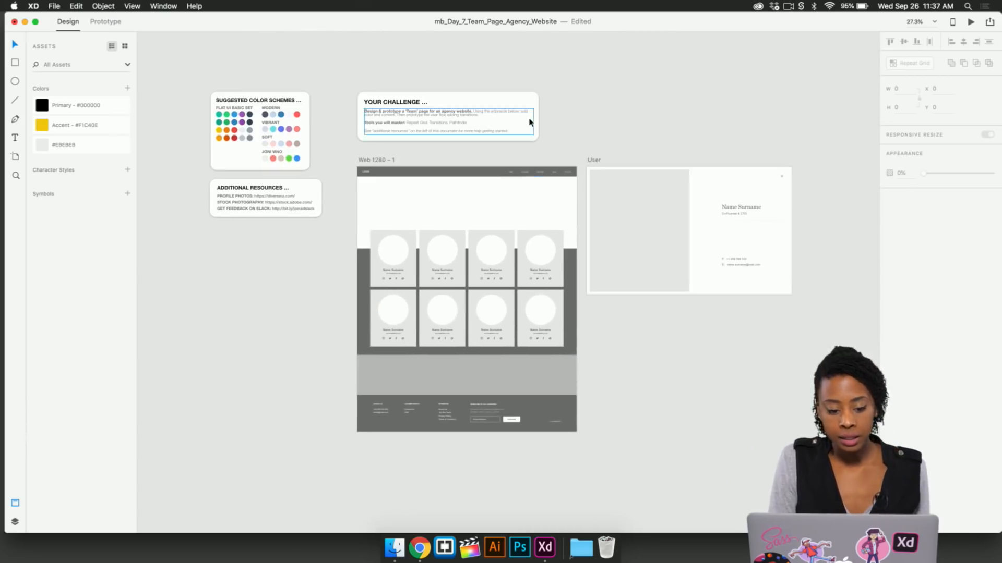
scroll(529, 113, "up", 4)
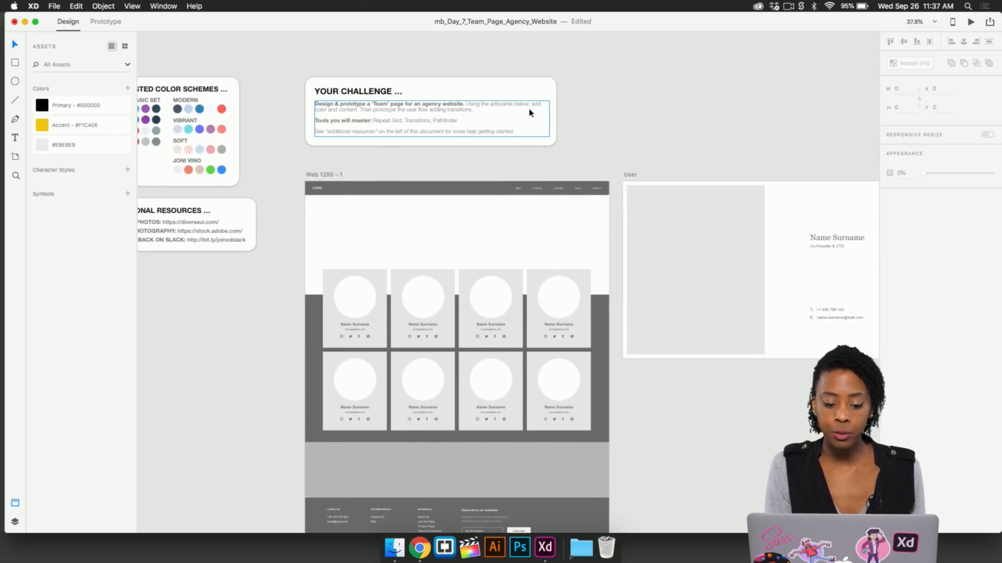
scroll(565, 109, "left", 3)
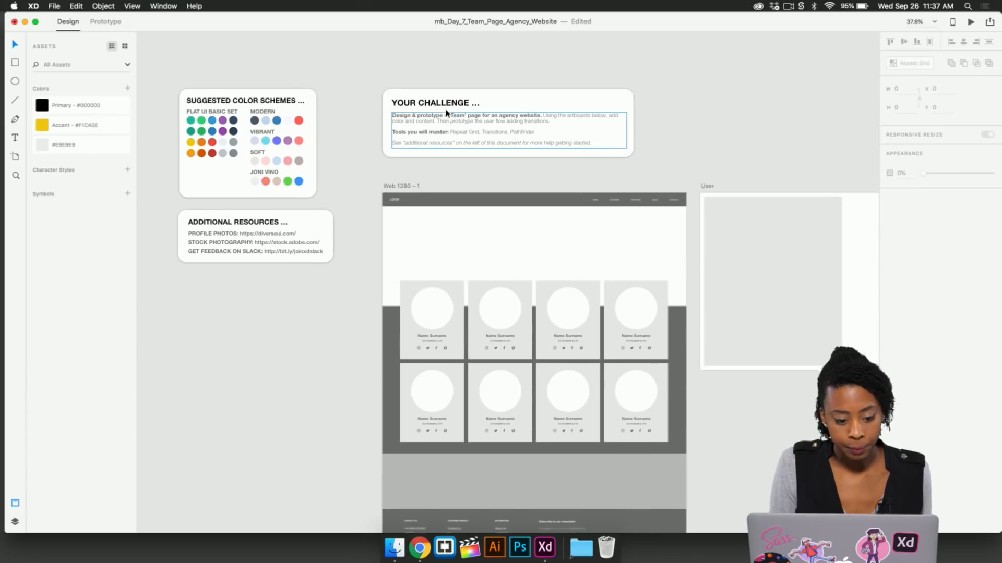
scroll(330, 137, "up", 3)
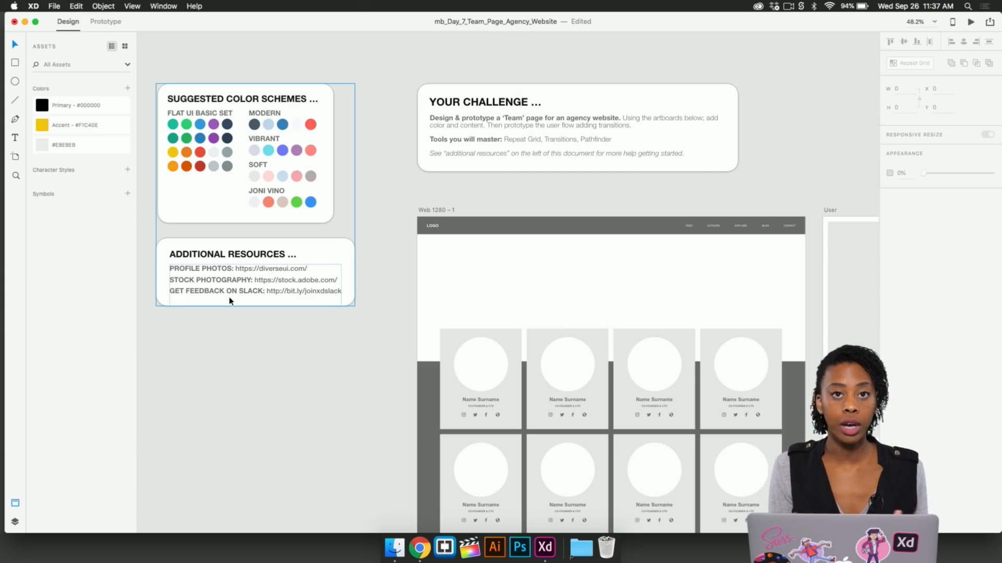
Examine the navigation bar and the repeat grid of team member cards on the Web 1280 – 1 artboard
scroll(552, 418, "down", 3)
scroll(552, 418, "right", 5)
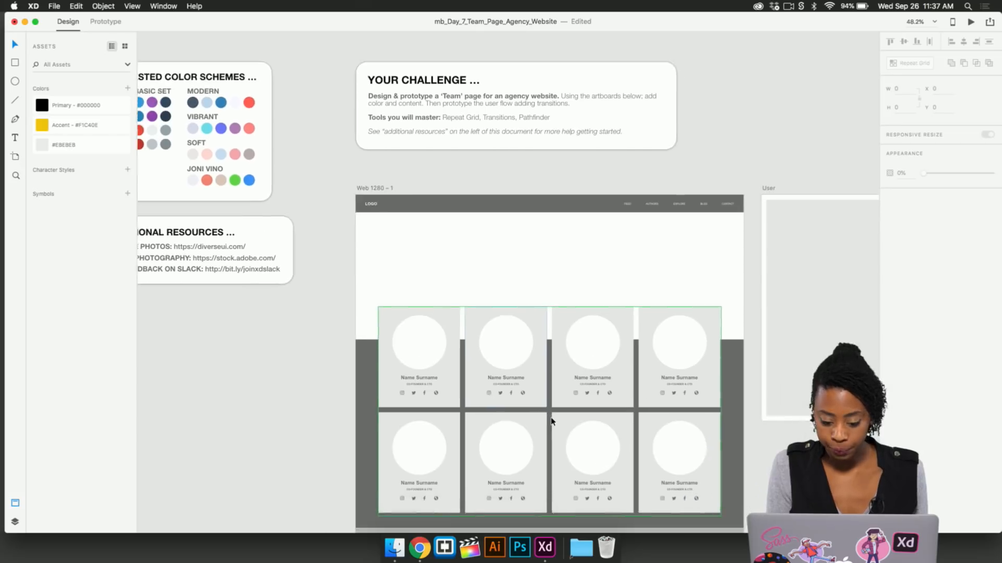
scroll(552, 421, "up", 3)
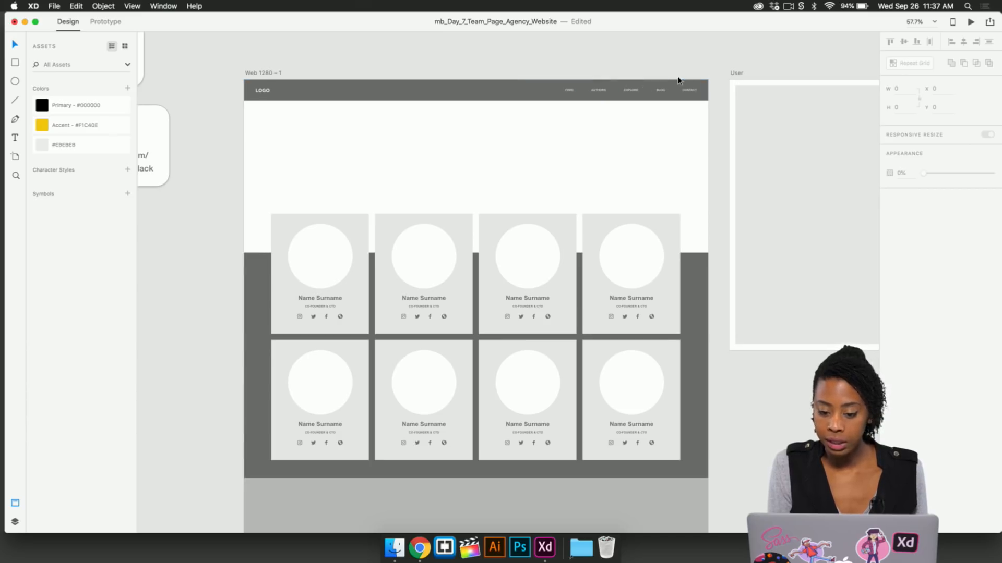
scroll(463, 333, "down", 5)
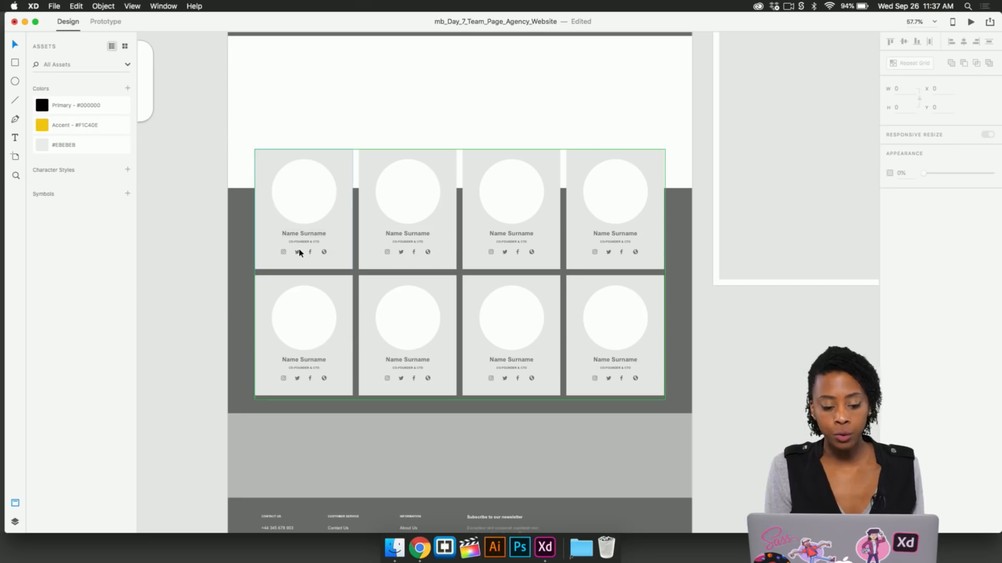
left_click(339, 247)
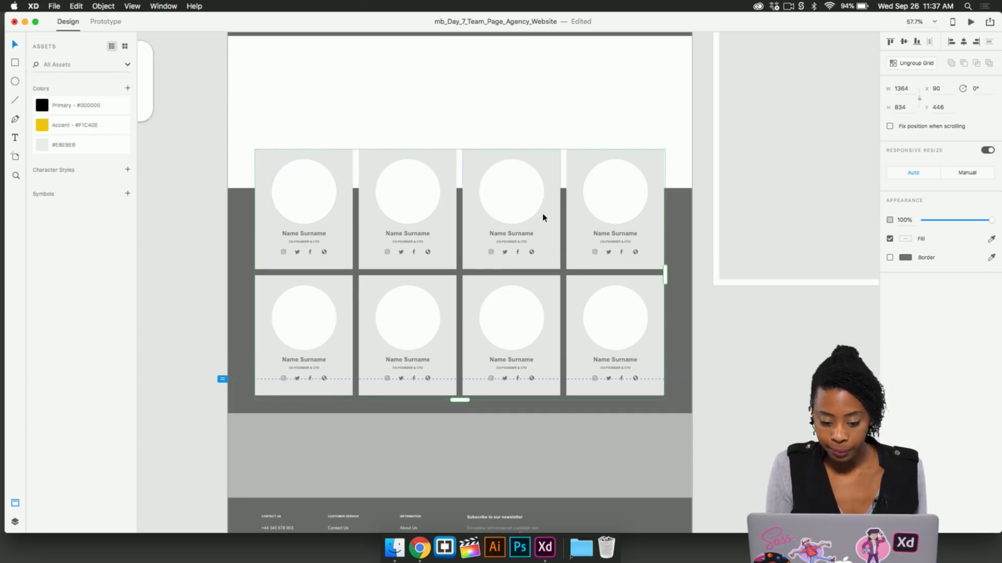
scroll(543, 218, "down", 3)
scroll(428, 316, "up", 5)
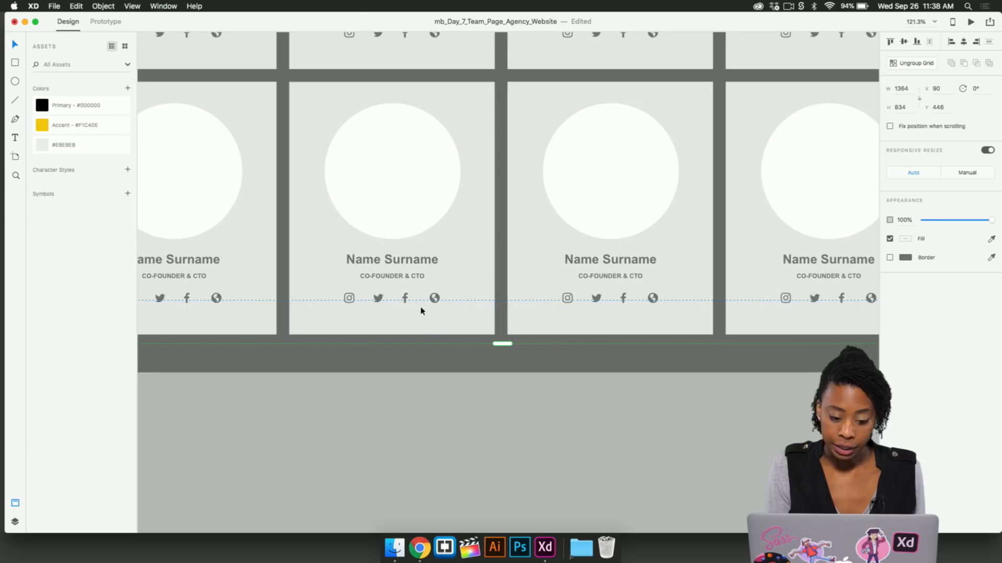
Inspect the empty grey section and the footer with its contact, information and newsletter content on the Web 1280 – 1 artboard
scroll(421, 312, "down", 5)
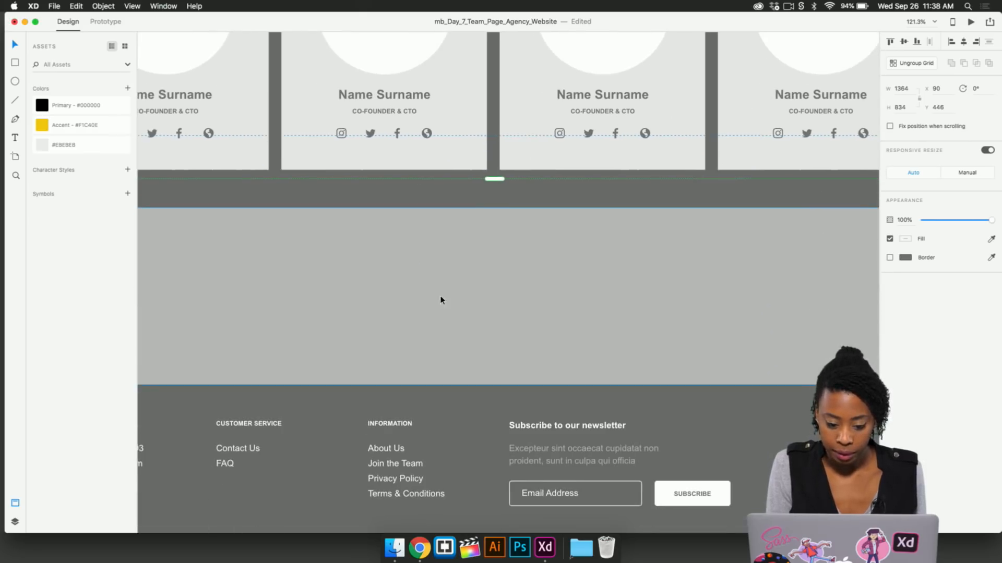
scroll(500, 264, "down", 6)
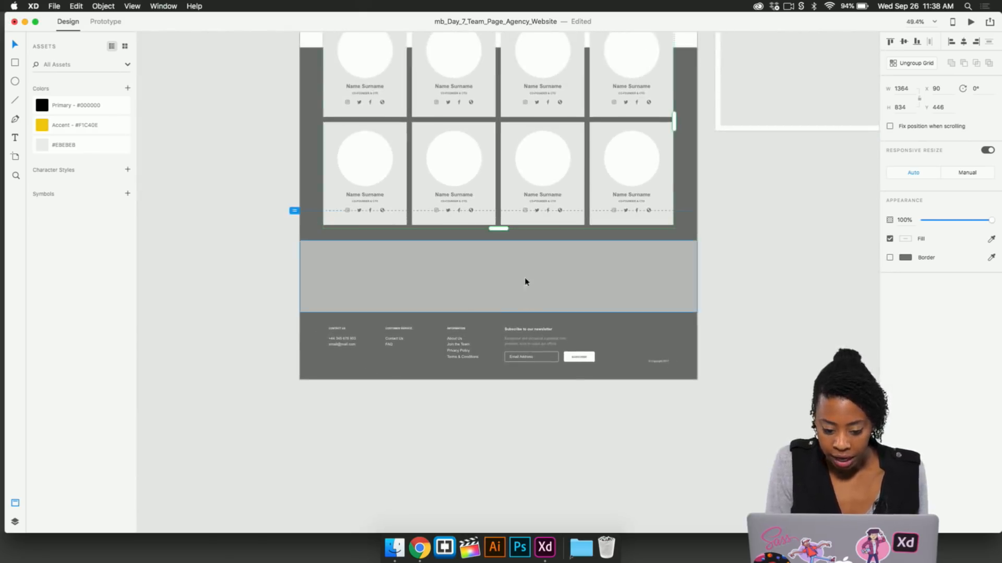
left_click(509, 281)
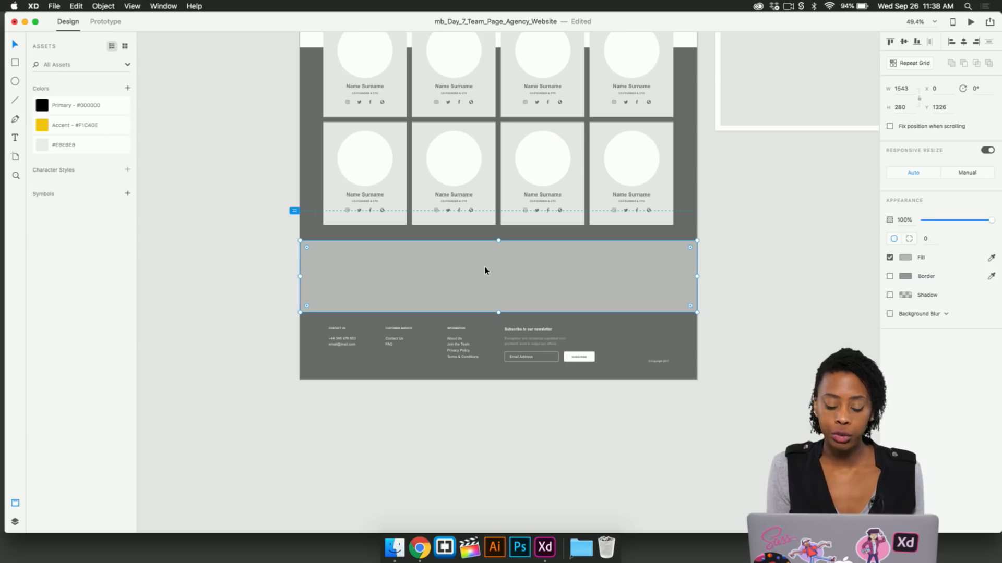
left_click(378, 379)
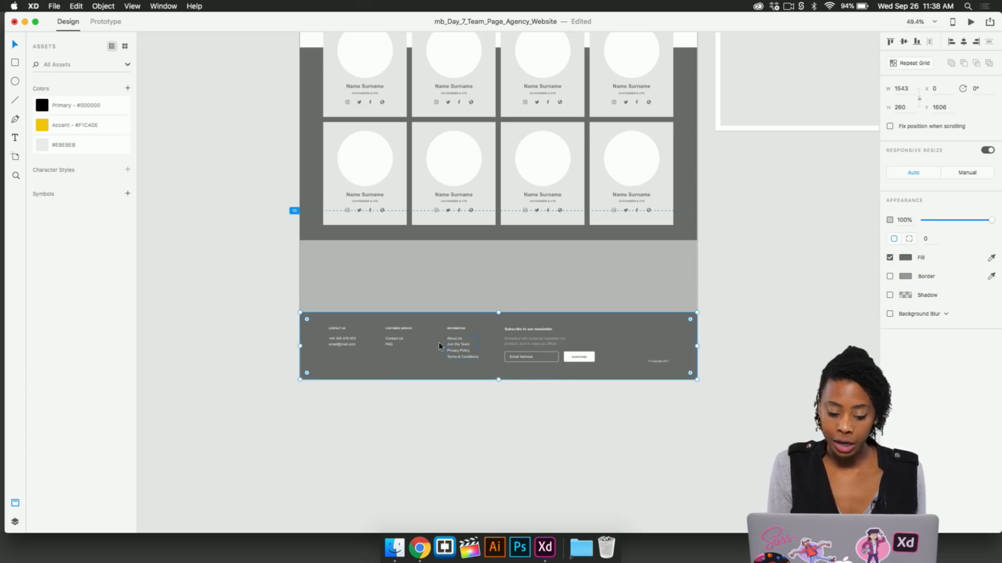
scroll(419, 334, "up", 5)
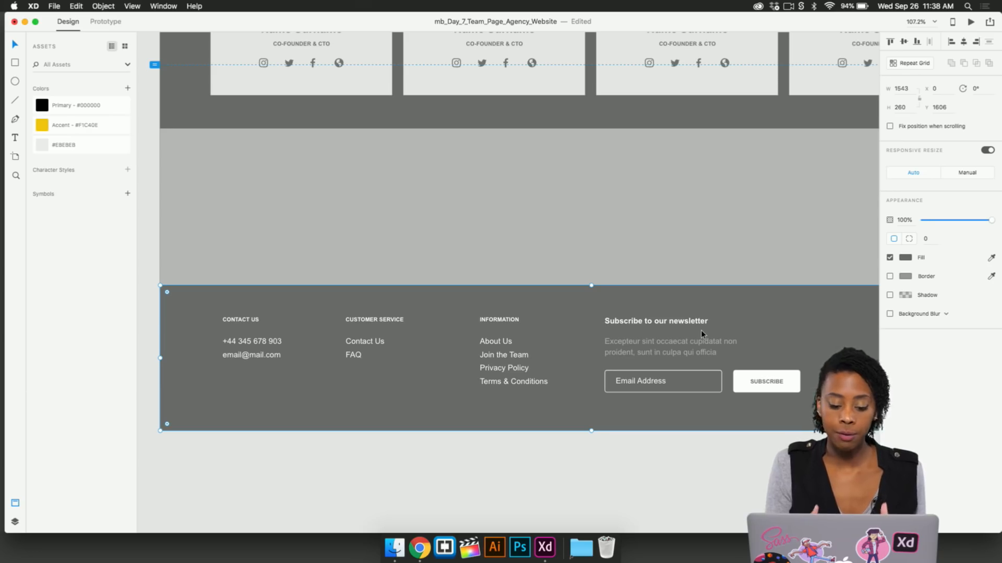
Select the User artboard and examine its image placeholder, name, job title and contact details
scroll(701, 333, "down", 5)
scroll(701, 334, "right", 4)
scroll(702, 334, "up", 2)
scroll(700, 334, "down", 3)
scroll(700, 333, "up", 5)
scroll(699, 334, "right", 6)
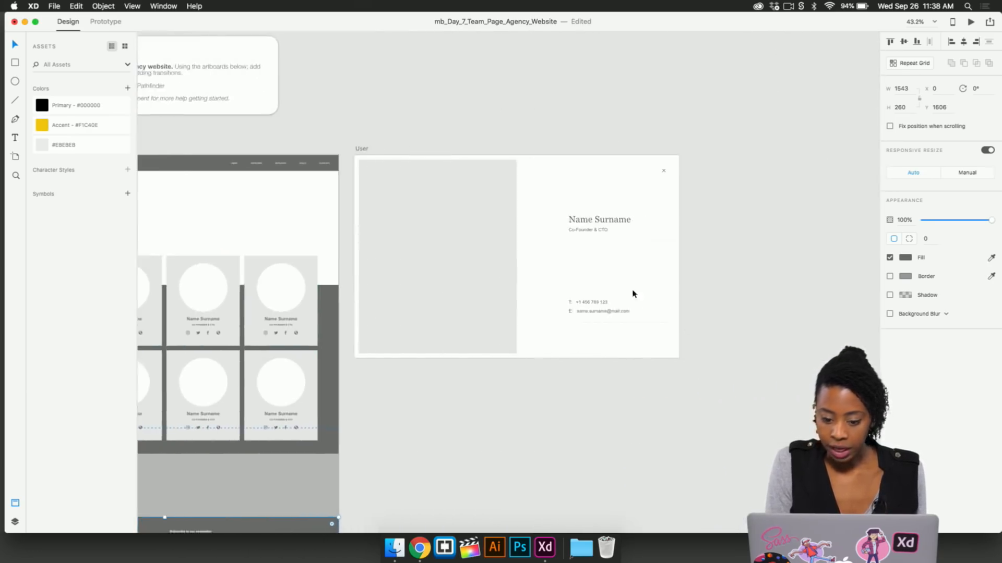
left_click(363, 150)
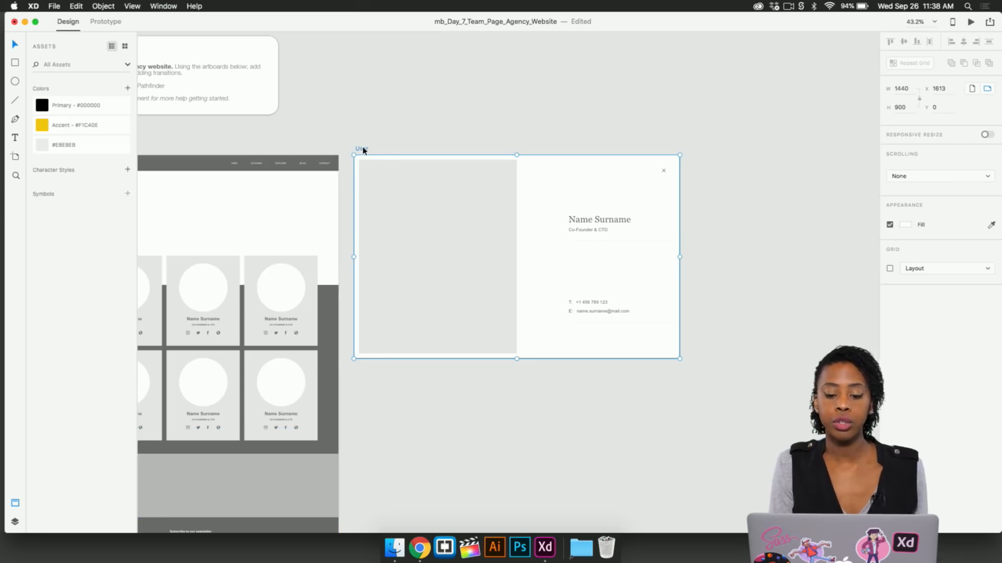
Select the photo circle of the top row's last card on the Web 1280 – 1 artboard and compare it with the User artboard
scroll(363, 149, "left", 6)
scroll(362, 150, "down", 2)
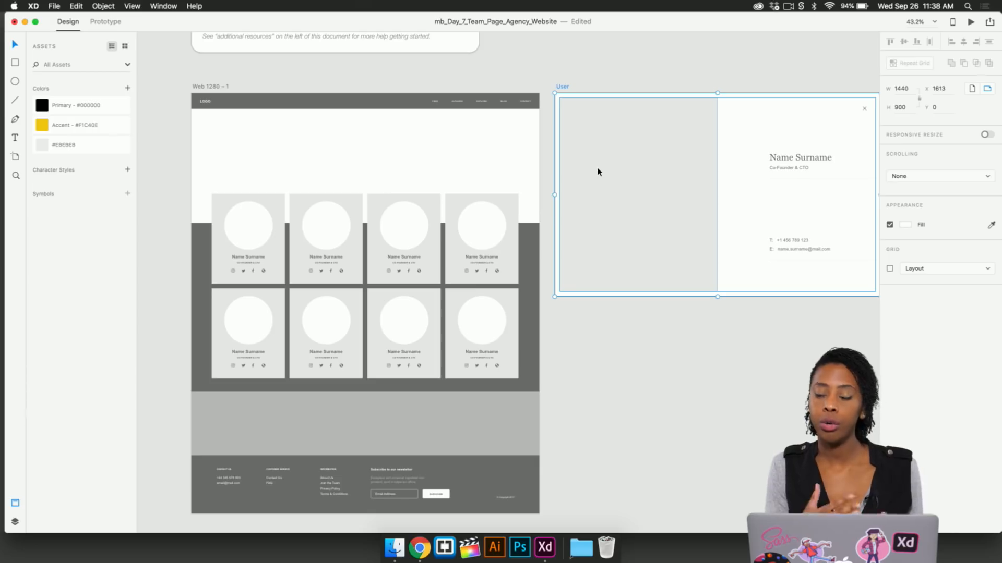
left_click(491, 241)
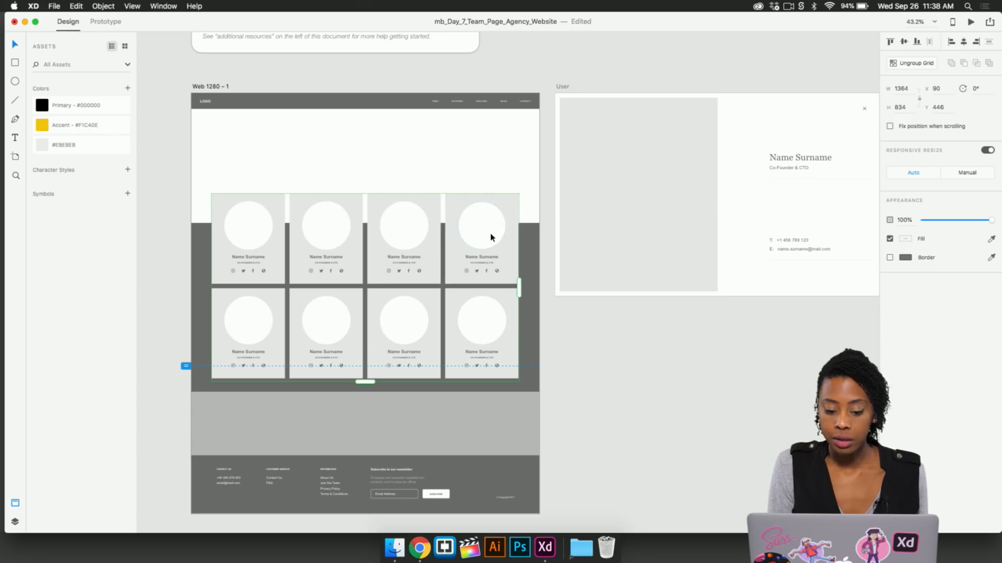
double_click(491, 237)
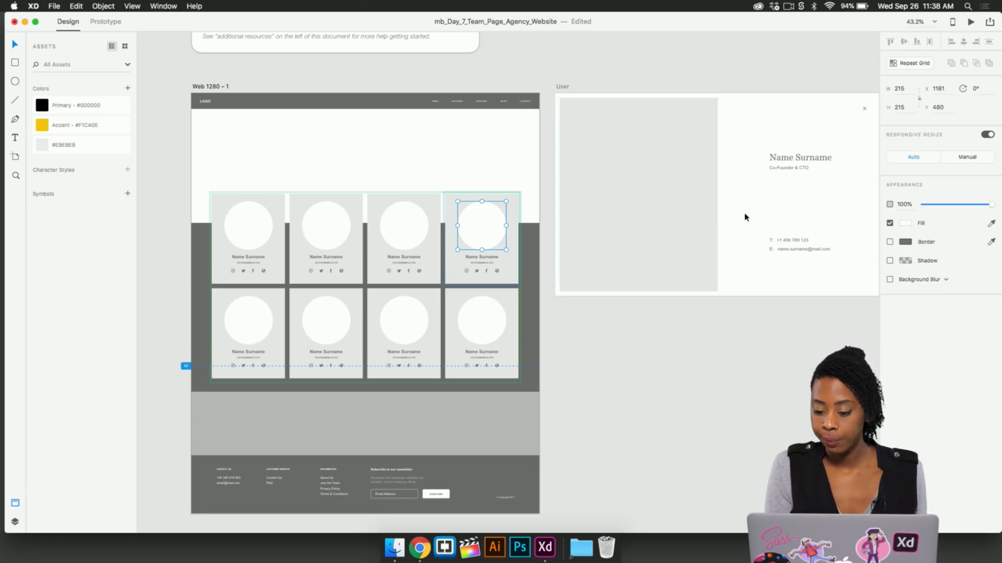
scroll(730, 209, "right", 10)
scroll(579, 109, "right", 5)
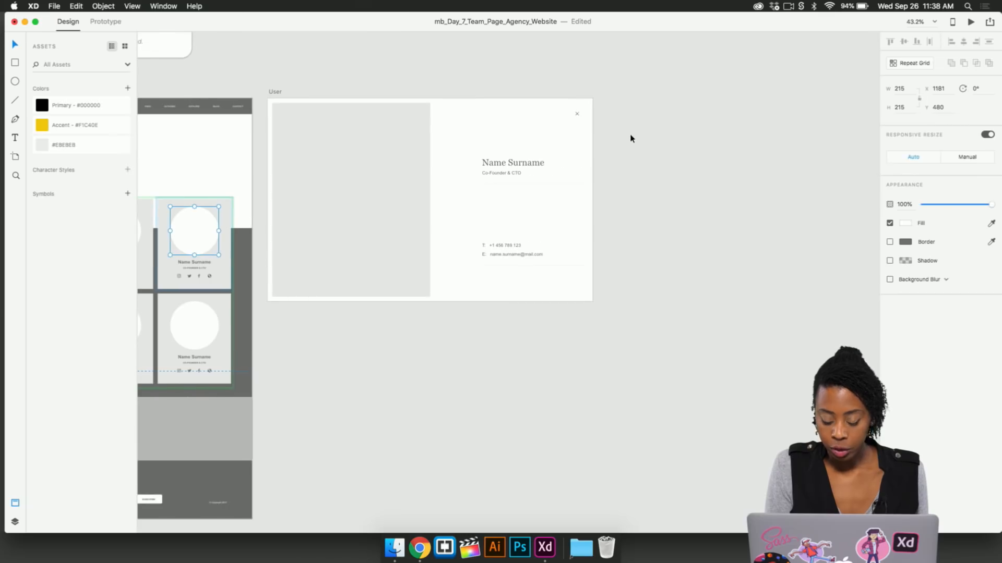
left_click(628, 138)
Examine the Web 1280 – 3 artboard's filled-in team cards, Our Team heading, navigation links and DZINE logo
scroll(631, 141, "right", 20)
scroll(631, 142, "right", 20)
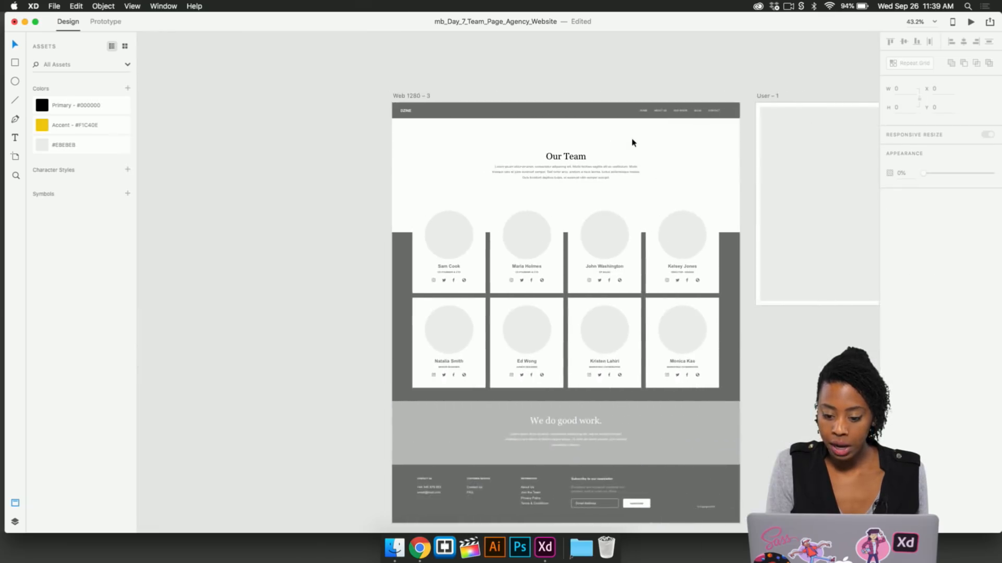
scroll(630, 142, "down", 3)
scroll(631, 143, "right", 2)
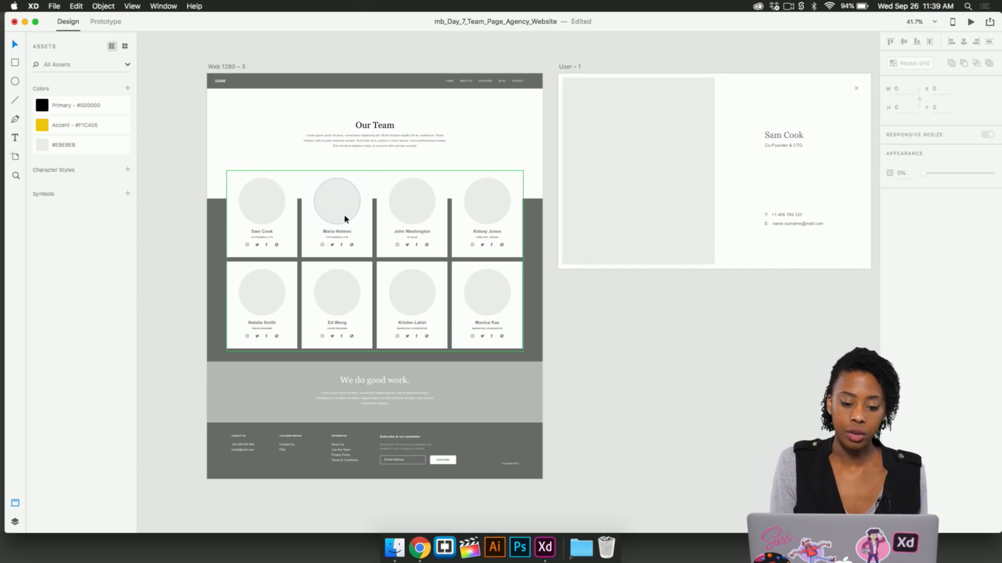
scroll(339, 141, "up", 5)
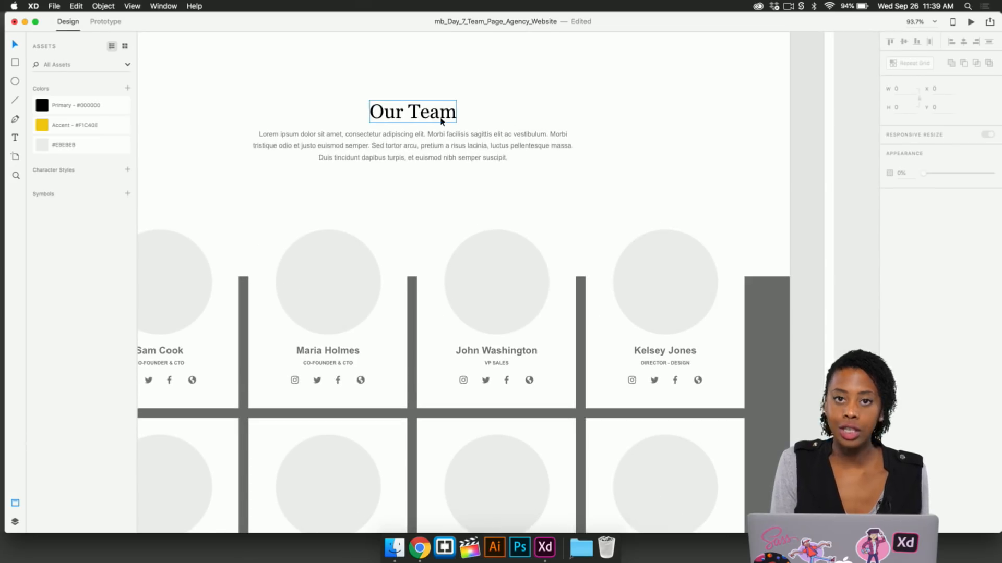
scroll(451, 246, "down", 3)
scroll(451, 246, "up", 6)
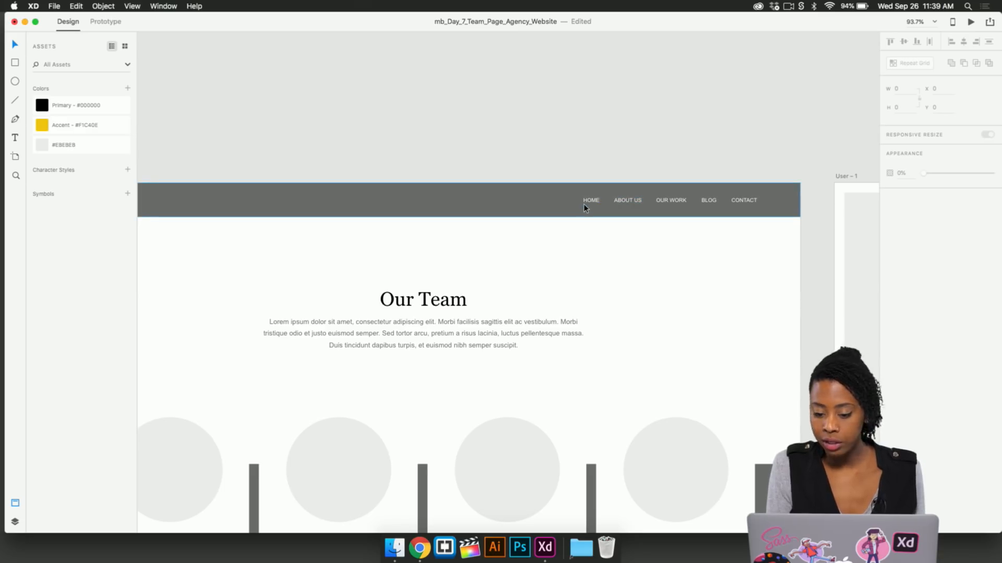
scroll(583, 207, "left", 5)
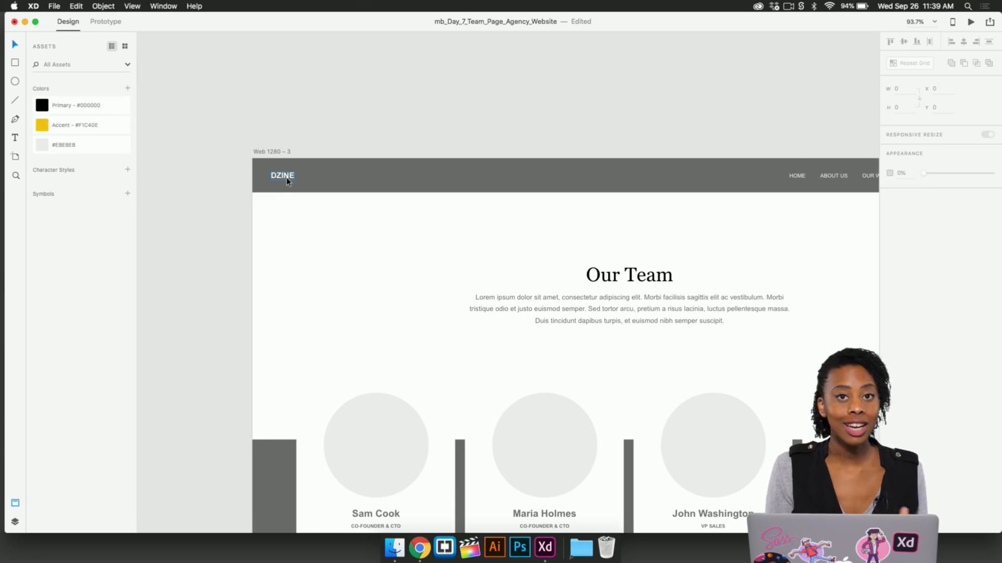
Inspect the "We do good work." section and the footer's information links on the Web 1280 – 3 artboard
scroll(499, 349, "down", 15)
scroll(499, 349, "right", 3)
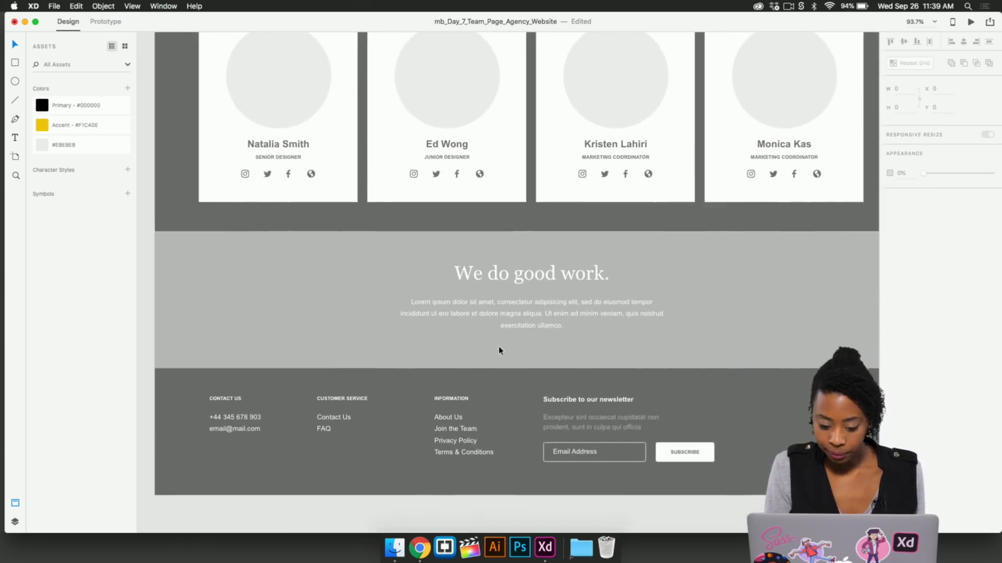
left_click(530, 287)
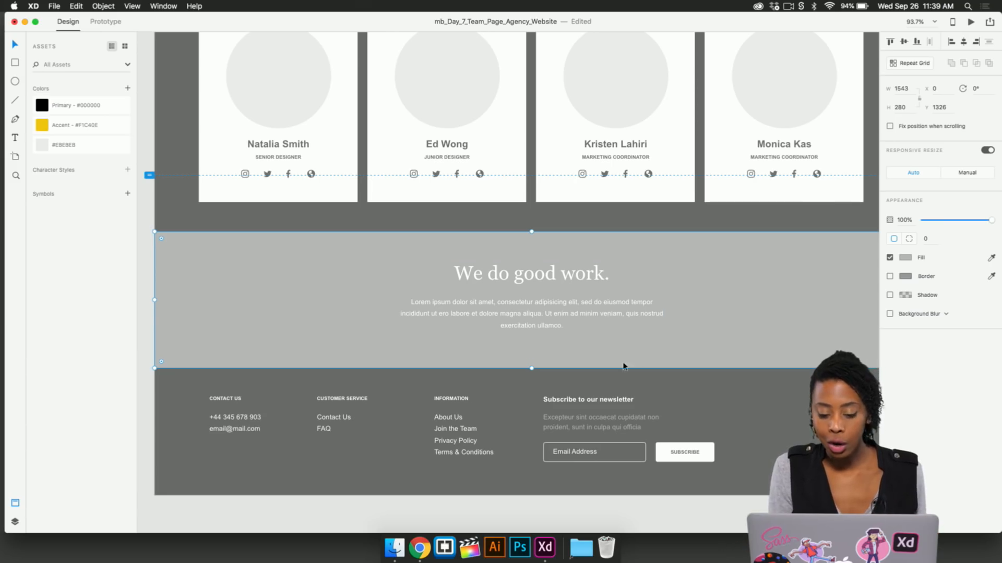
left_click(439, 453)
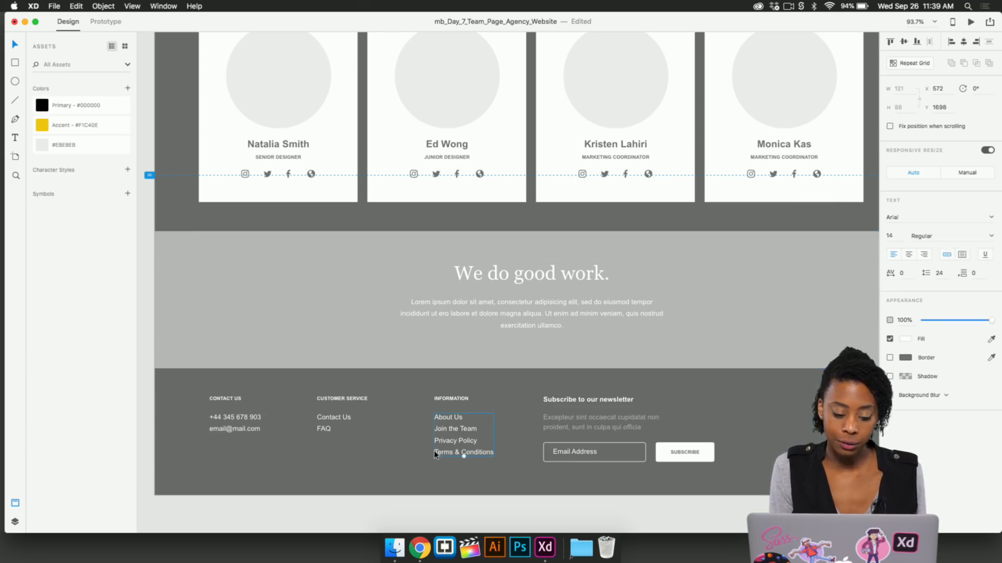
Fill the navigation bar's background on the Web 1280 – 3 artboard with the Primary color #000000
scroll(424, 473, "down", 2)
scroll(424, 473, "down", 3)
scroll(543, 344, "up", 5)
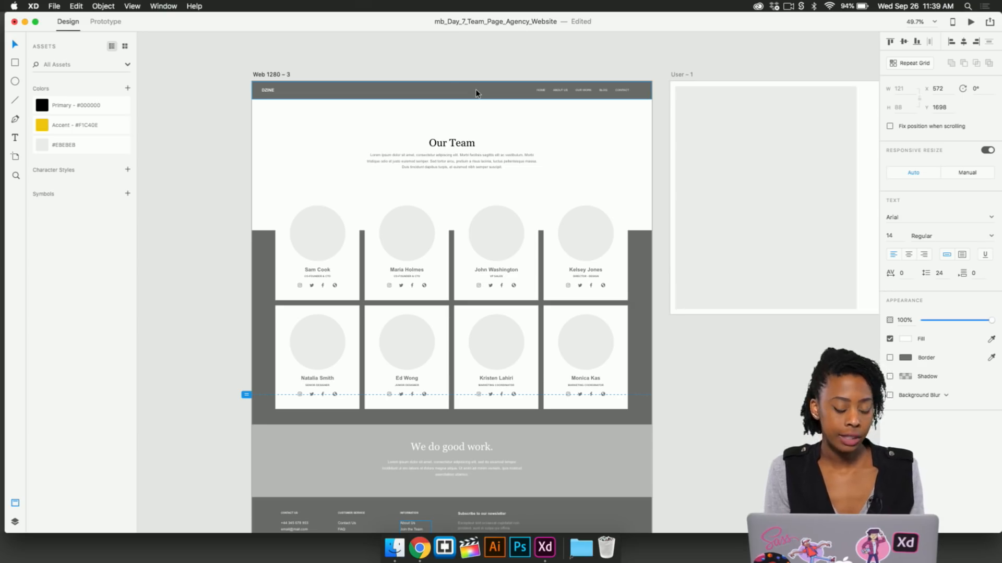
left_click(453, 89)
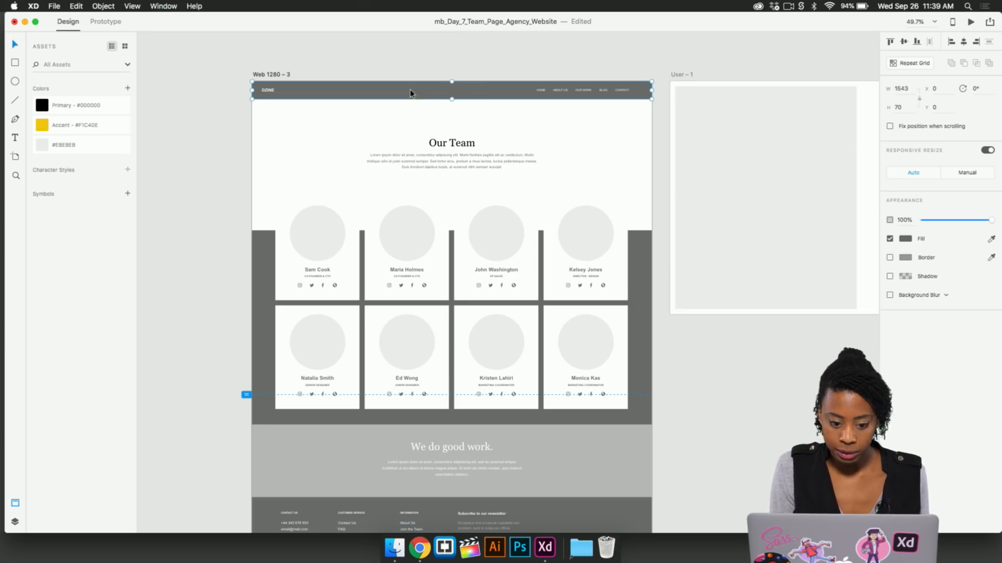
scroll(351, 42, "up", 5)
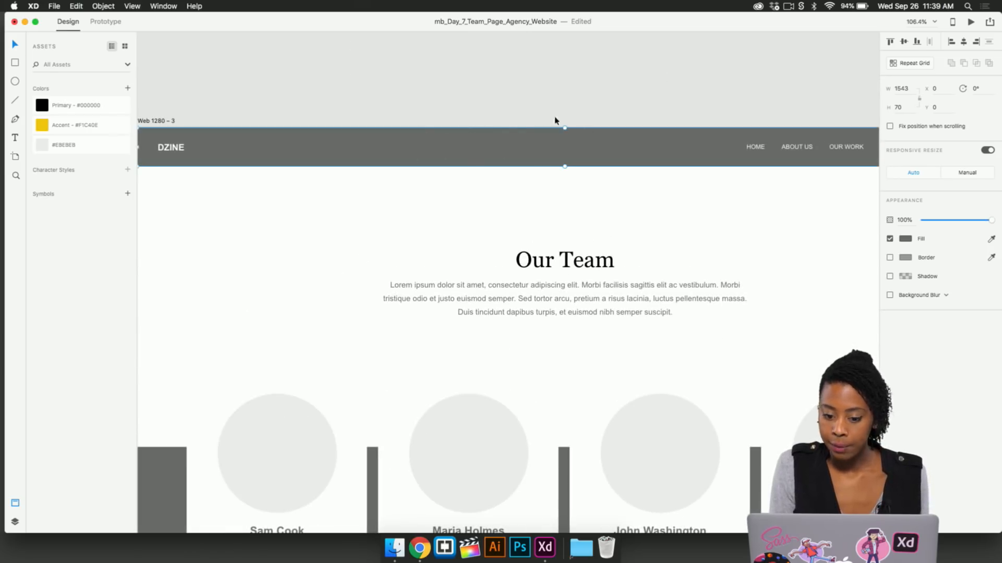
left_click(49, 110)
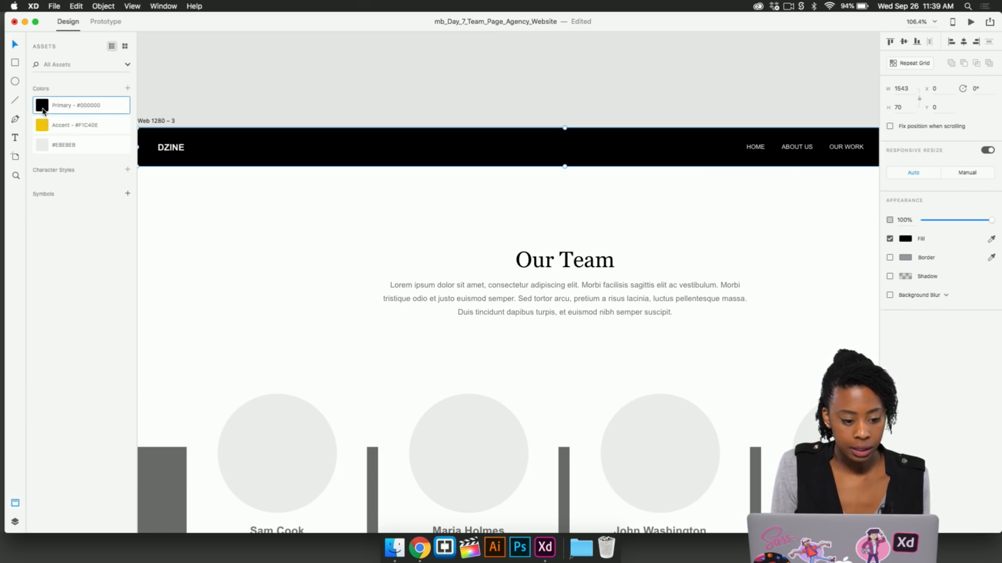
left_click(427, 106)
Fill the dark grey rectangle behind the team cards on the Web 1280 – 3 artboard with the saved color #EBEBEB
scroll(427, 107, "down", 3, "alt")
scroll(428, 107, "down", 5)
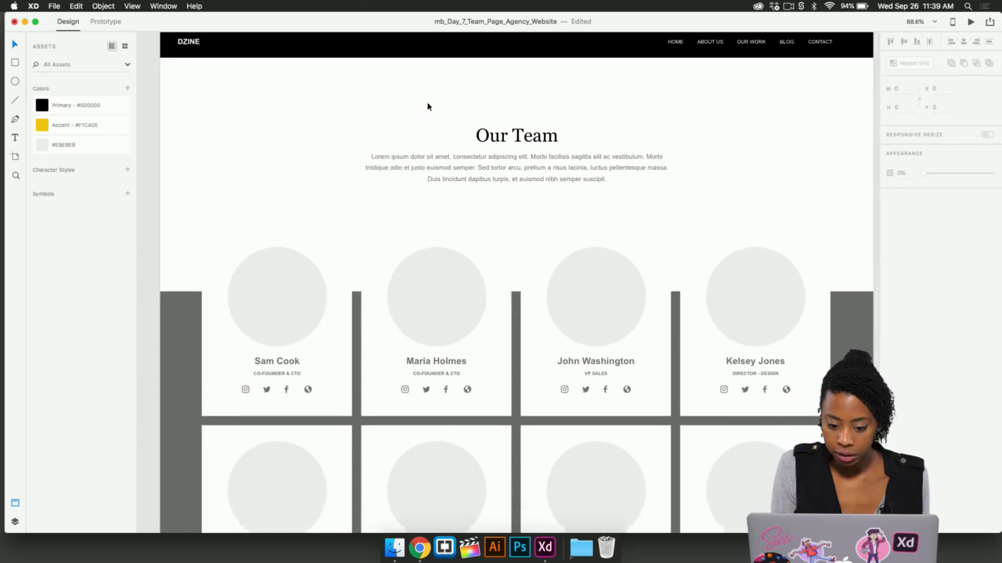
scroll(428, 106, "down", 5, "alt")
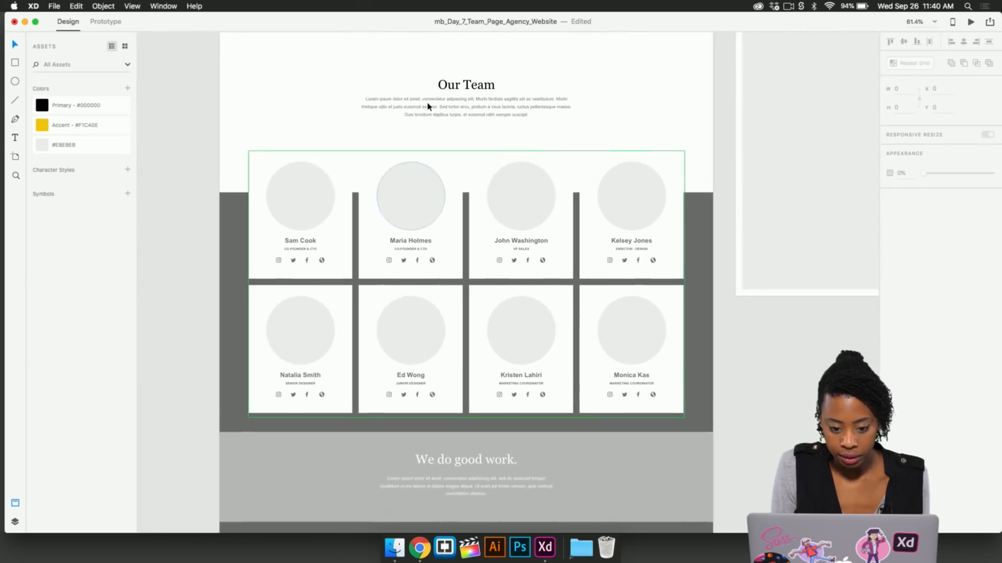
left_click(237, 244)
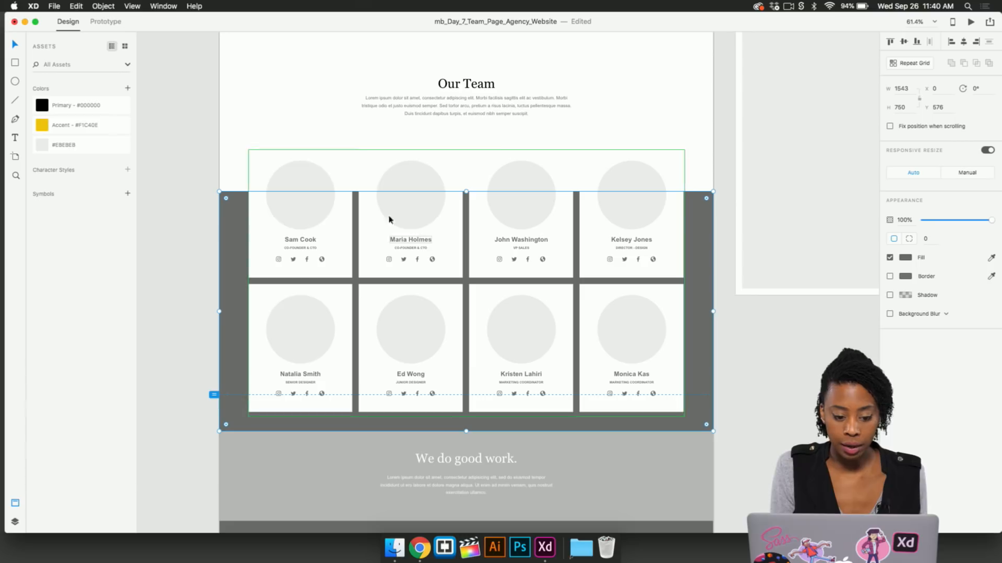
left_click(40, 150)
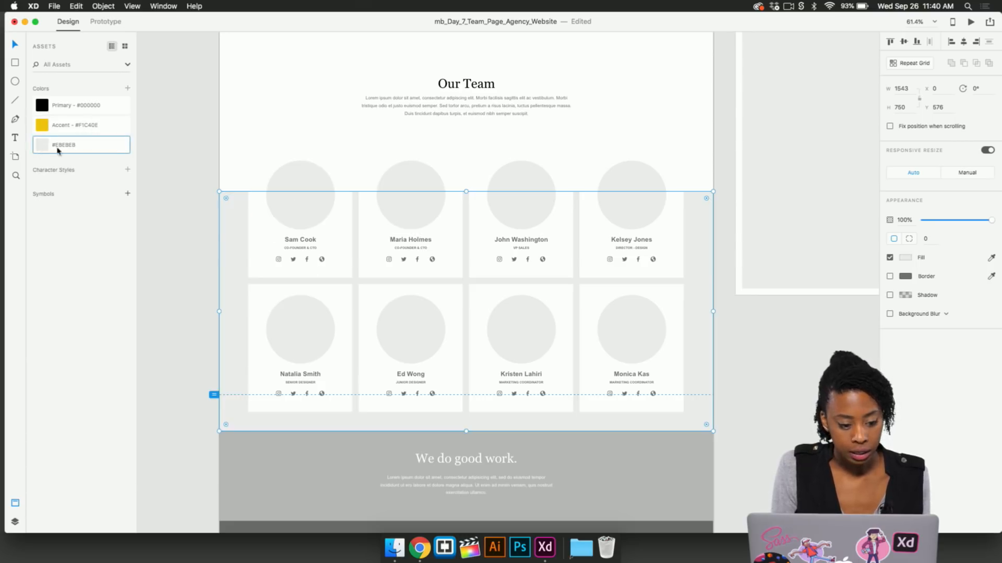
left_click(181, 235)
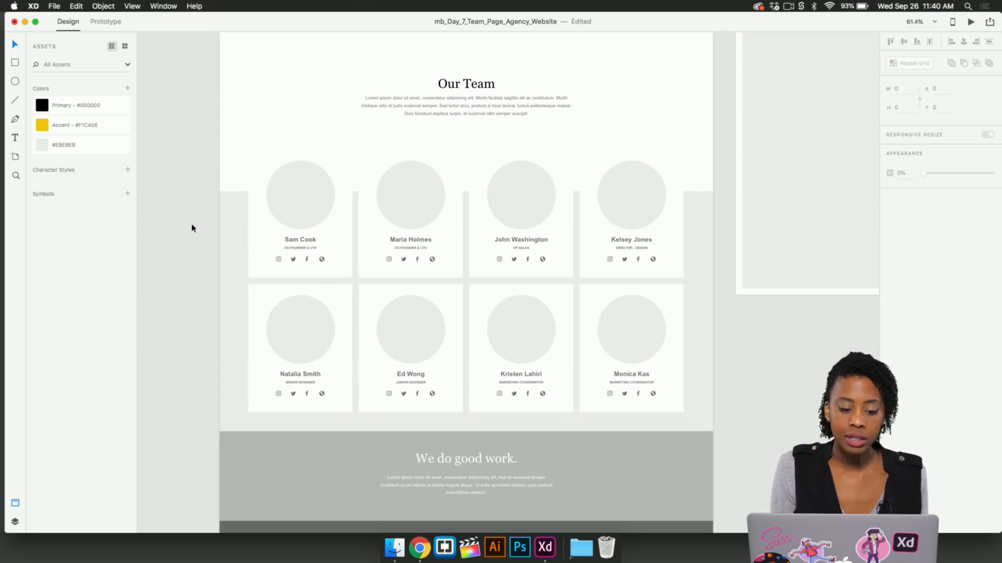
Inspect the first team card's white background and the repeat grid that contains it on the Web 1280 – 3 artboard
double_click(255, 224)
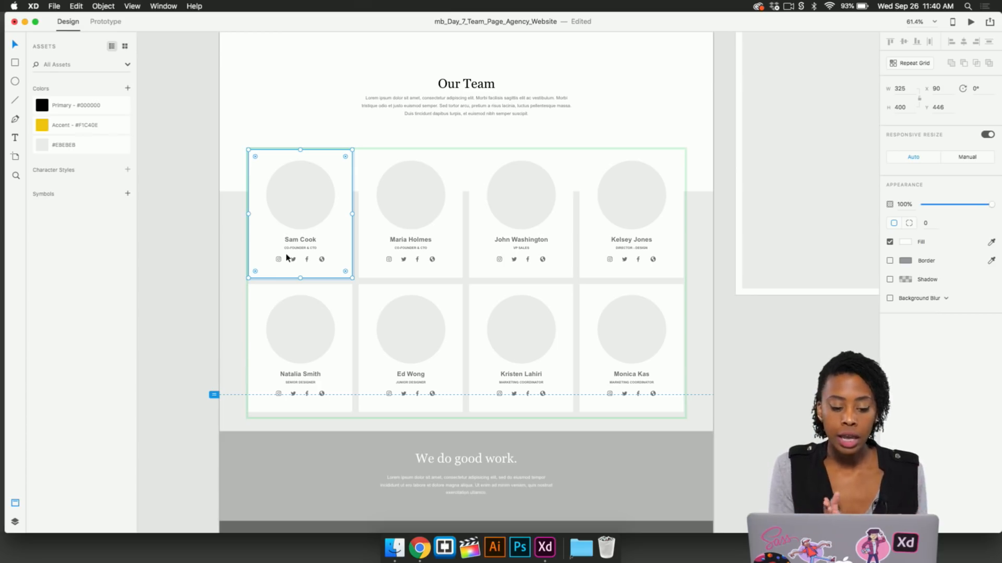
left_click(292, 140)
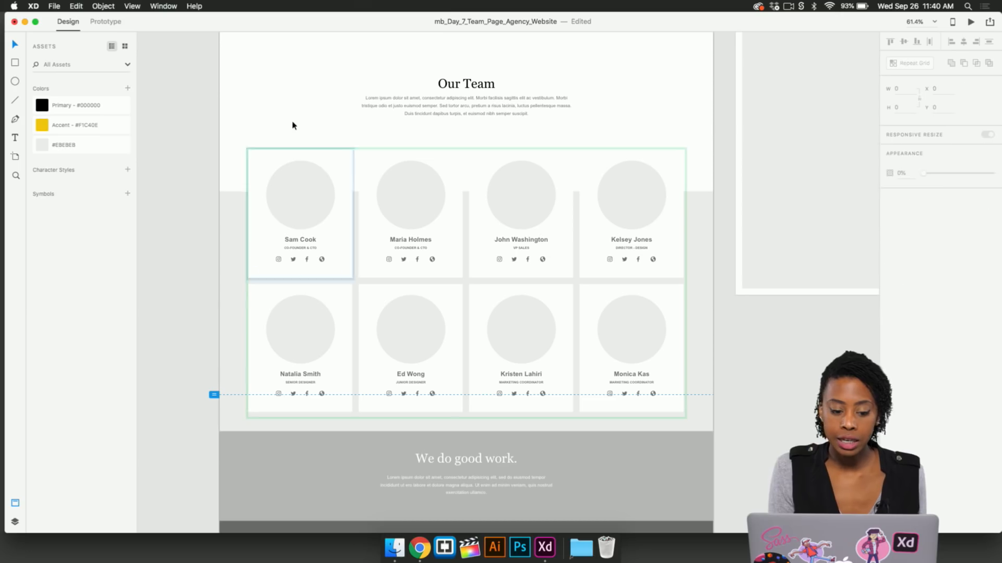
scroll(262, 152, "up", 5)
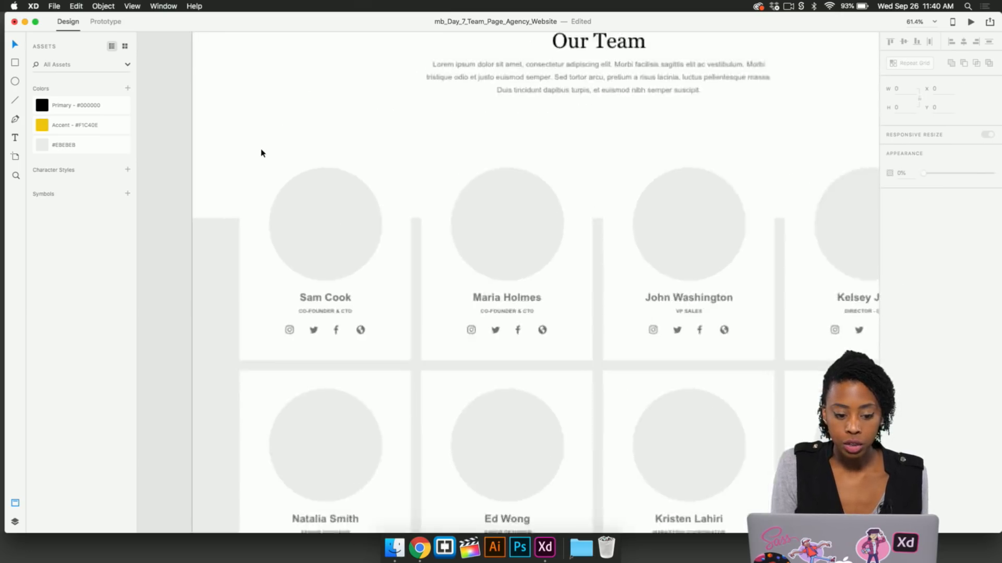
left_click(266, 172)
left_click(277, 163)
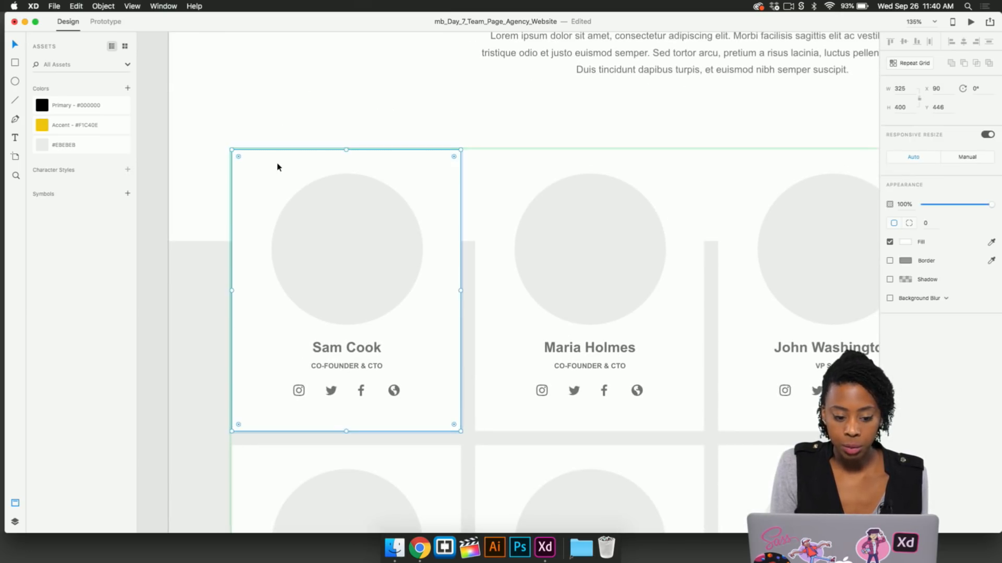
scroll(277, 163, "down", 5)
key("Escape")
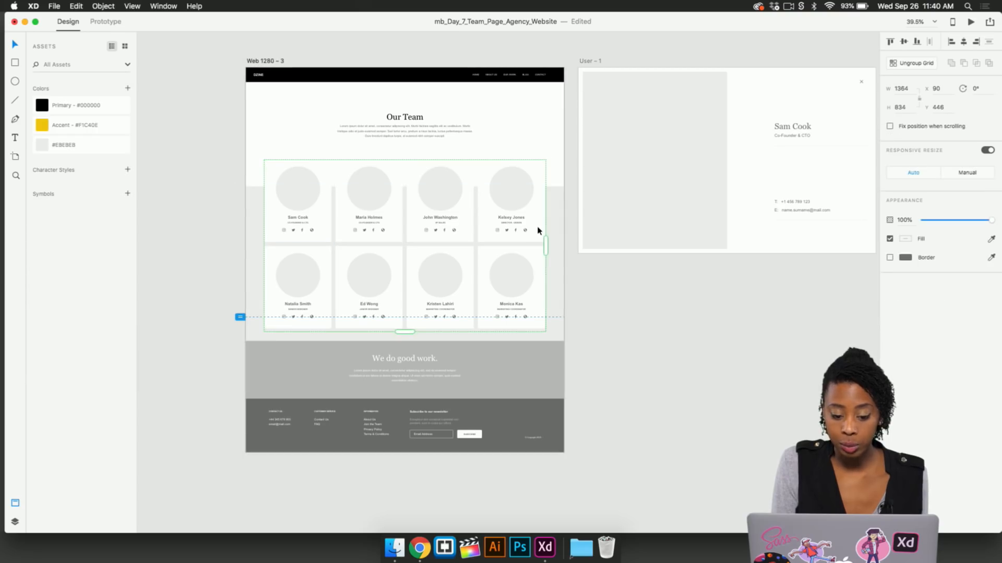
mouse_move(547, 246)
left_mouse_down()
mouse_move(411, 254)
mouse_move(653, 226)
mouse_move(546, 240)
left_mouse_up()
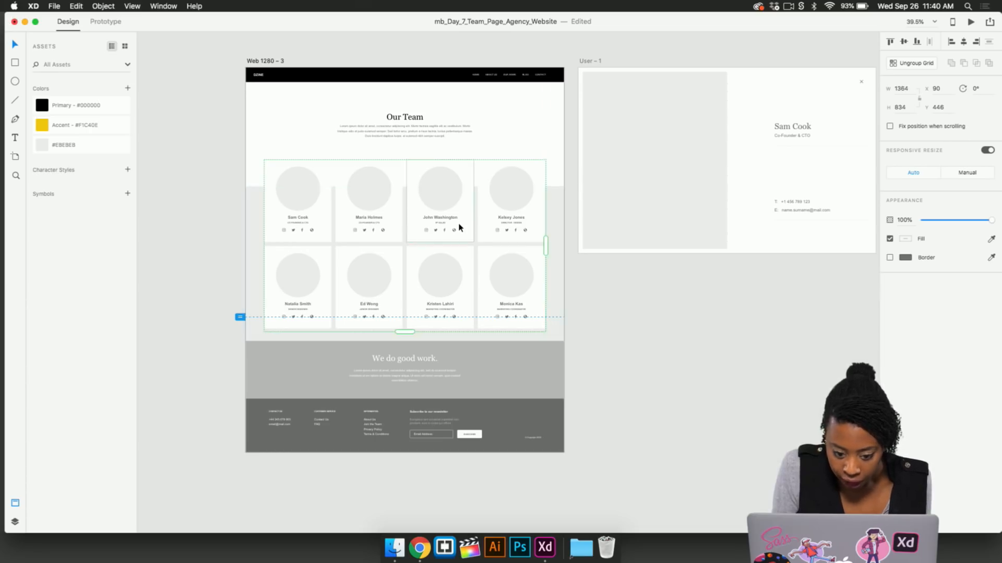
Add a shadow with a blur of 10 to the background of the top row's second team card in the repeat grid
scroll(459, 226, "up", 10)
scroll(459, 227, "left", 2)
scroll(459, 227, "up", 1)
scroll(459, 228, "left", 3)
double_click(432, 226)
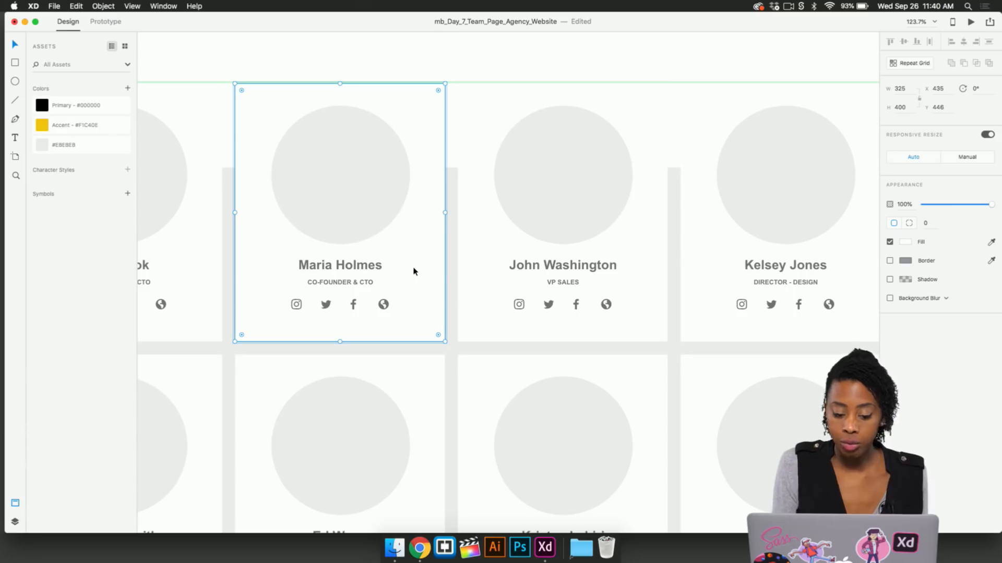
left_click(890, 280)
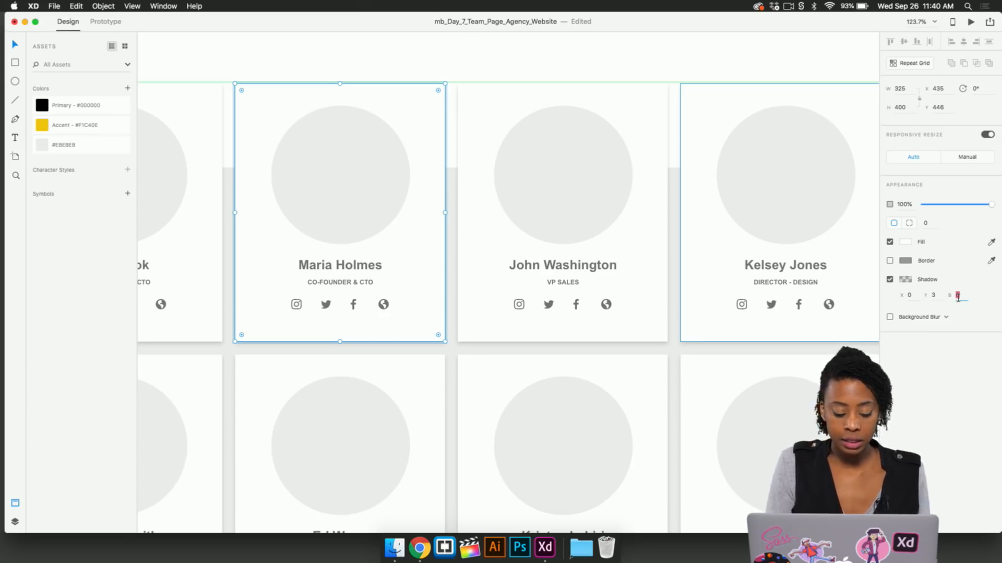
type("10")
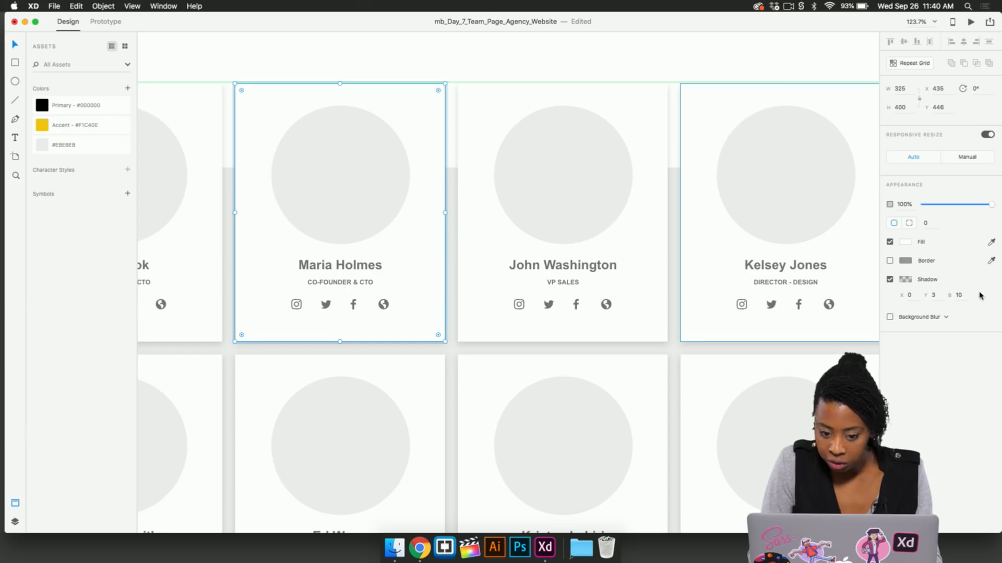
Examine the shadows across all team cards against the light grey background, and the sections below the grid
left_click(776, 323)
scroll(837, 253, "down", 3)
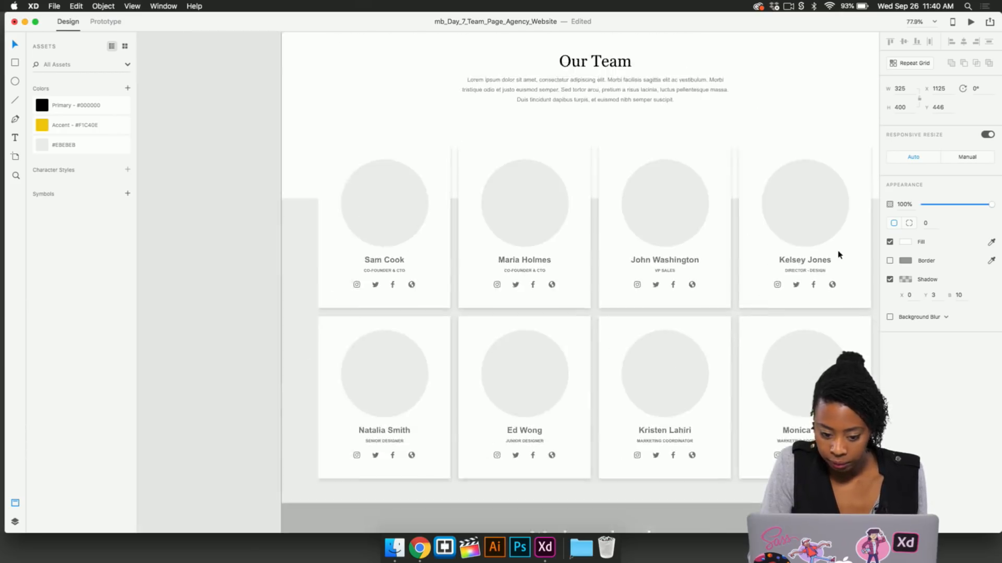
scroll(838, 255, "down", 3)
left_click(454, 293)
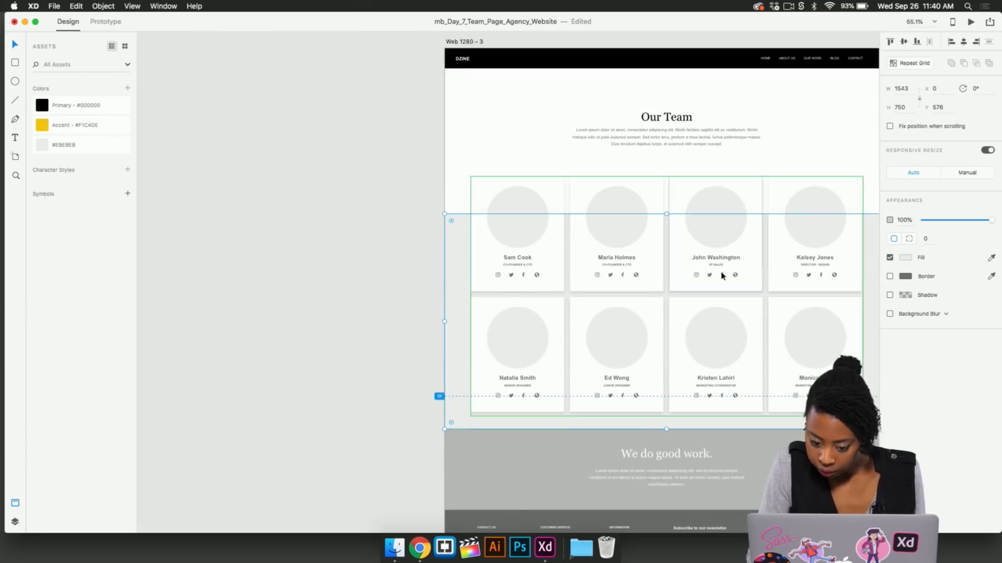
left_click(329, 338)
scroll(575, 306, "up", 5)
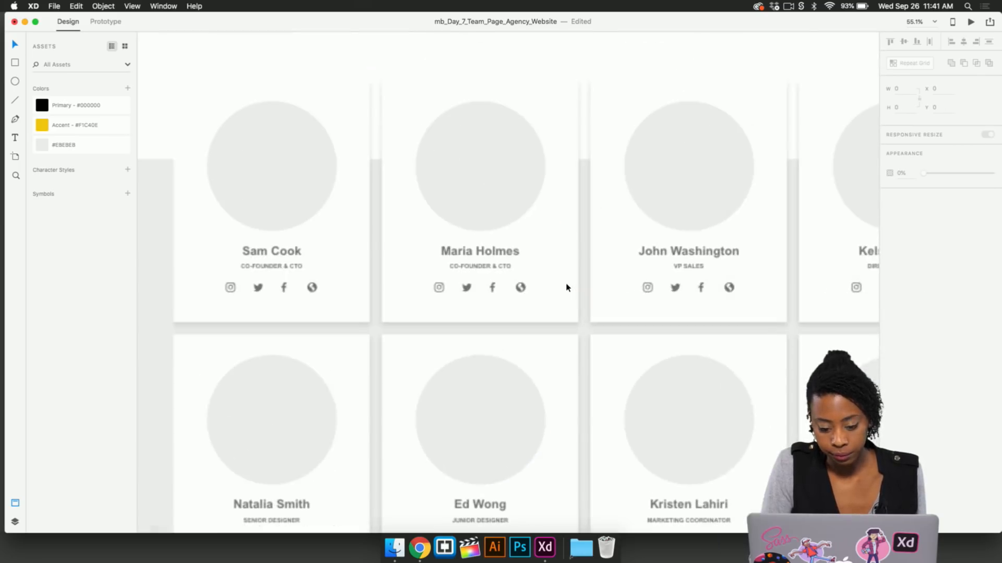
left_click(571, 288)
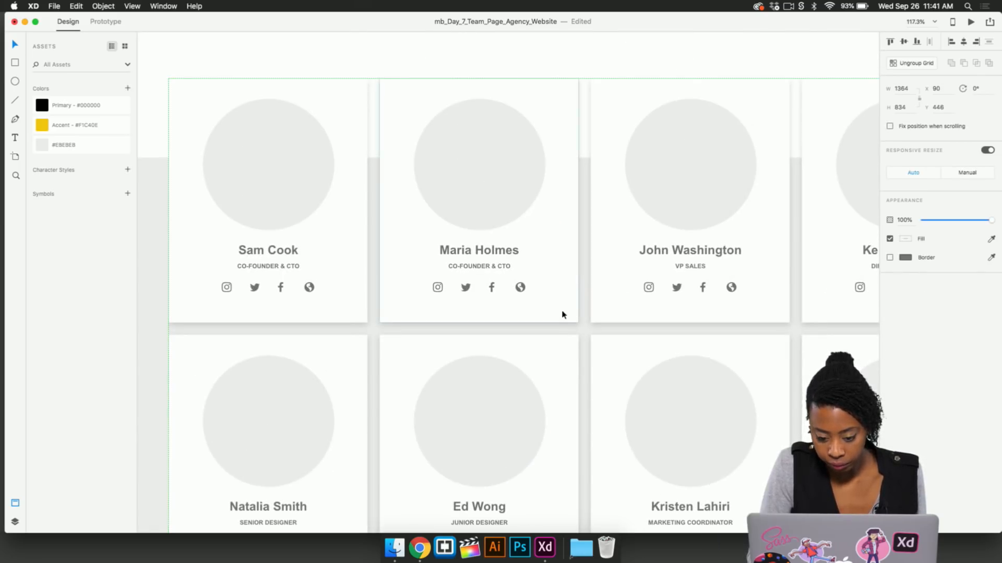
scroll(568, 345, "down", 10)
scroll(572, 365, "down", 5)
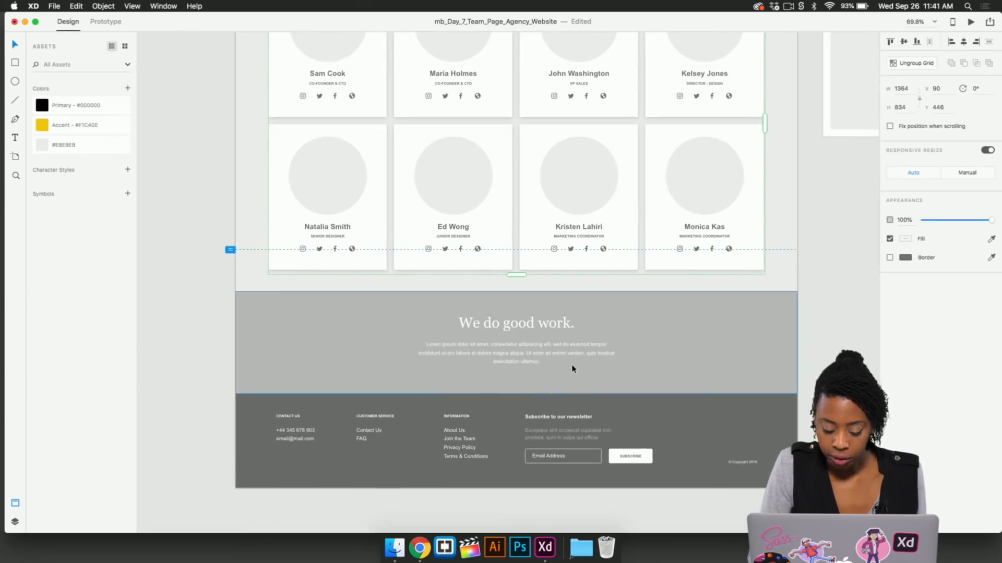
Fill the "We do good work." section's background with the saved Accent color #F1C40E
left_click(649, 355)
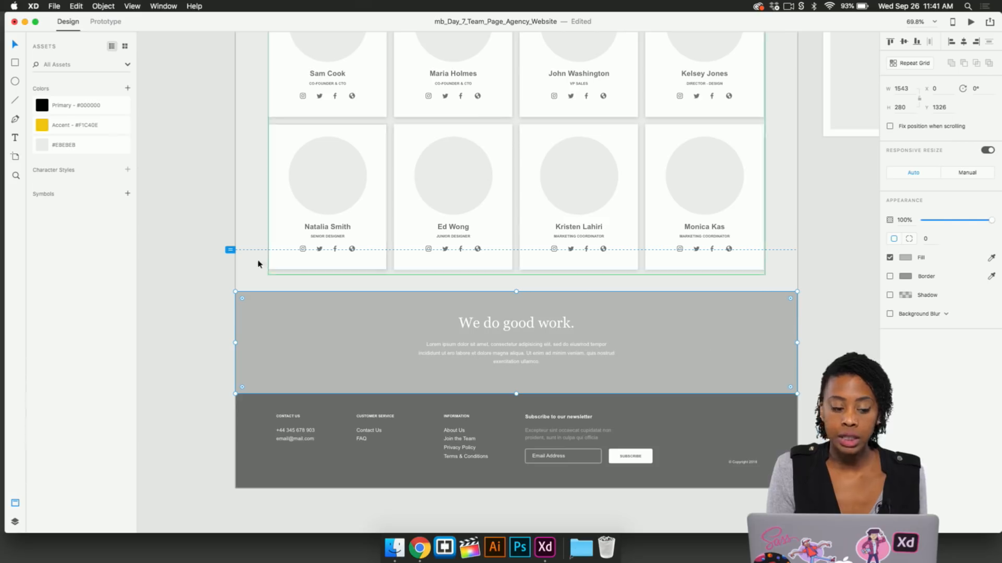
left_click(42, 126)
left_click(203, 347)
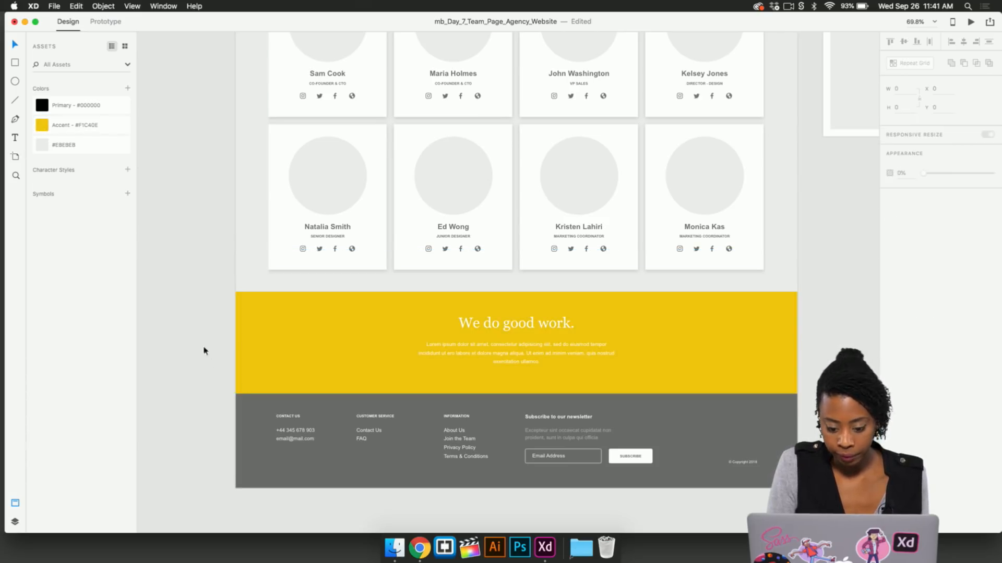
Fill the footer background below the "We do good work." section with the saved Primary color #000000
left_click(324, 474)
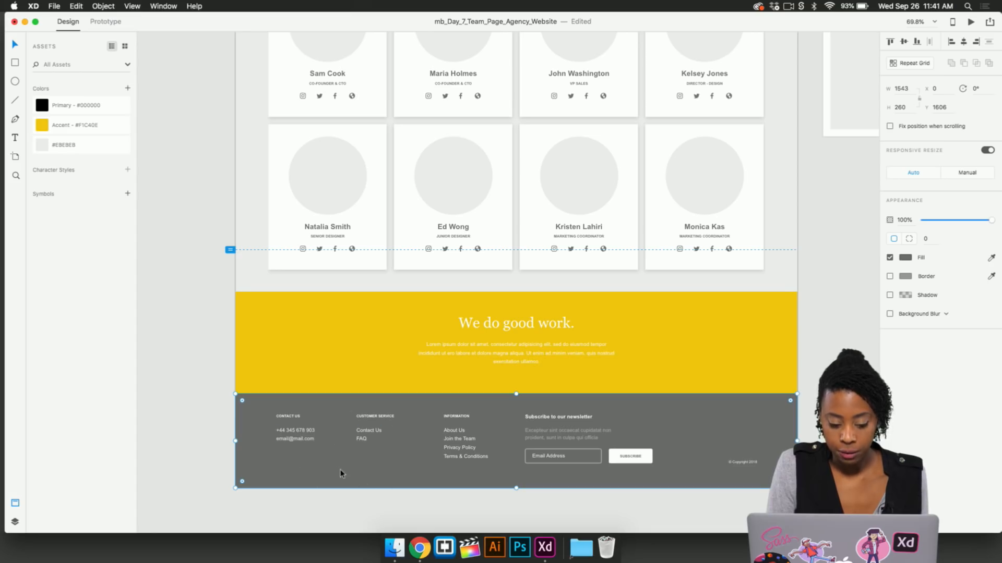
left_click(41, 105)
left_click(195, 358)
scroll(194, 365, "down", 5)
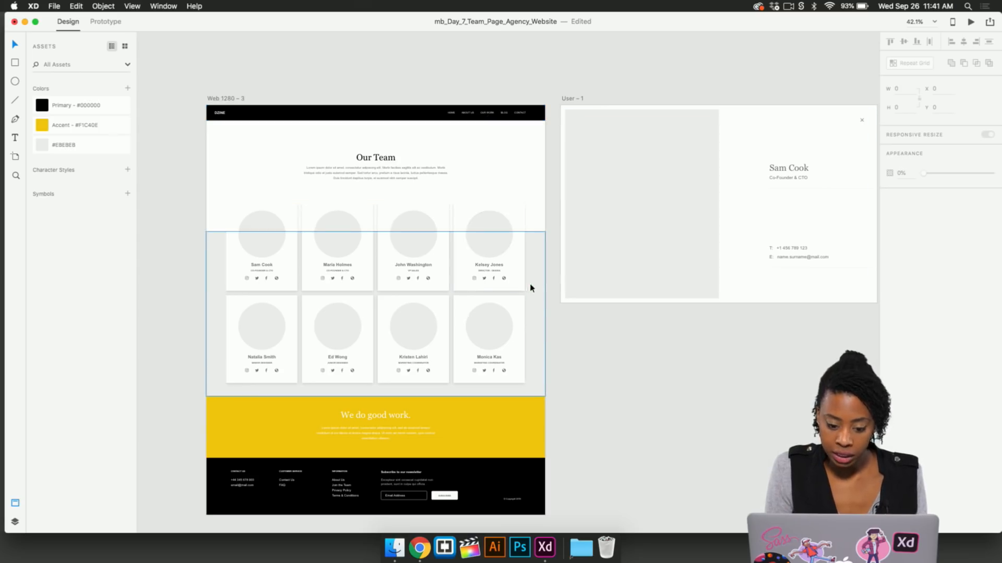
scroll(579, 339, "left", 2)
scroll(579, 339, "up", 1)
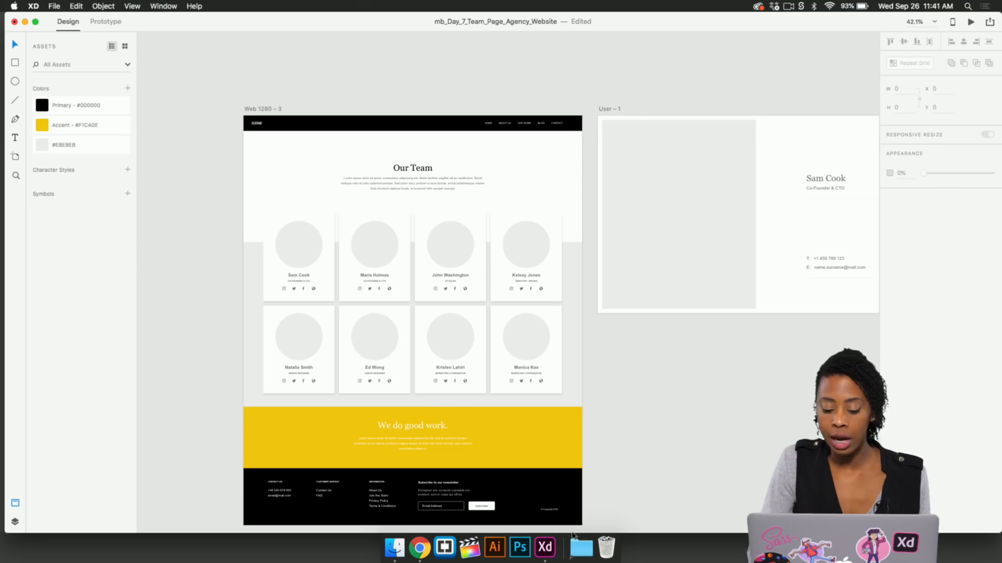
Switch to Finder, open the diverseui folder inside Week 2 > Day 7, and move the window clear of the team grid
left_click(581, 547)
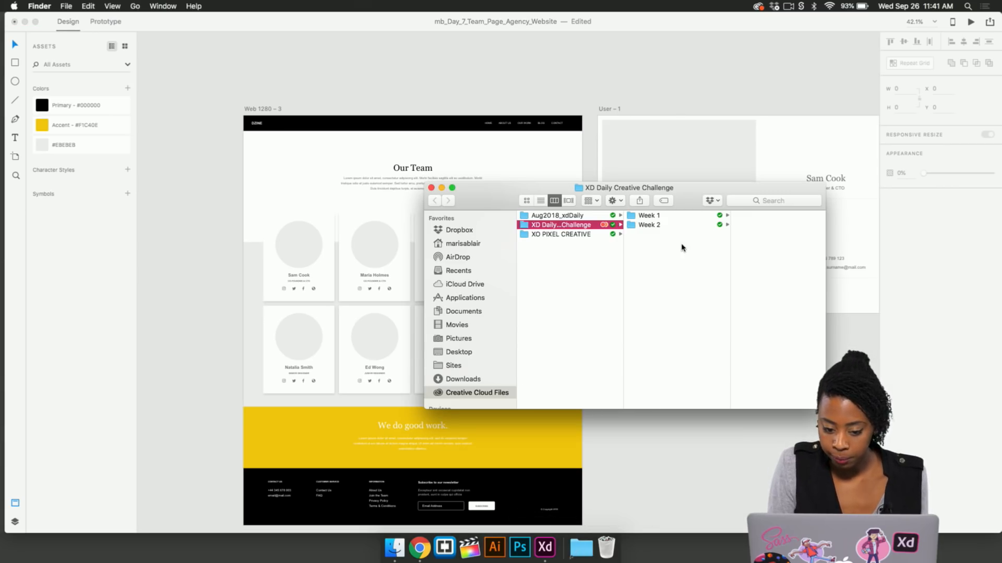
left_click(670, 225)
left_click(751, 235)
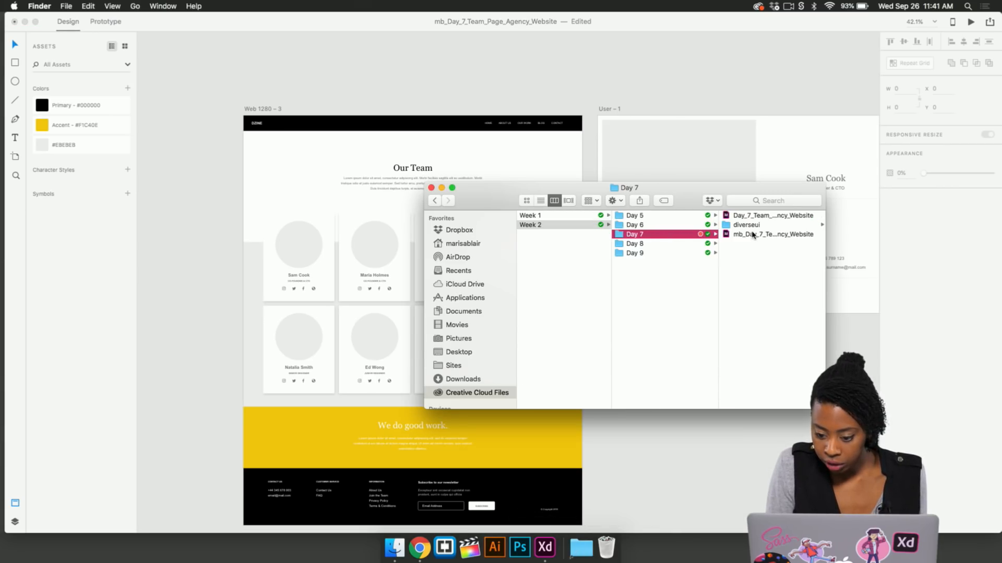
left_click(746, 227)
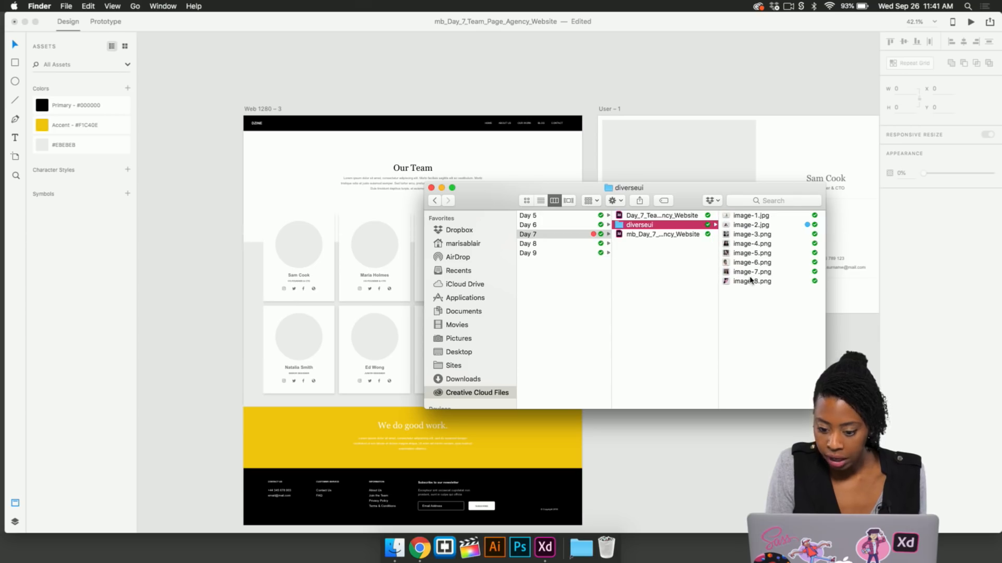
left_click_drag(490, 194, 640, 193)
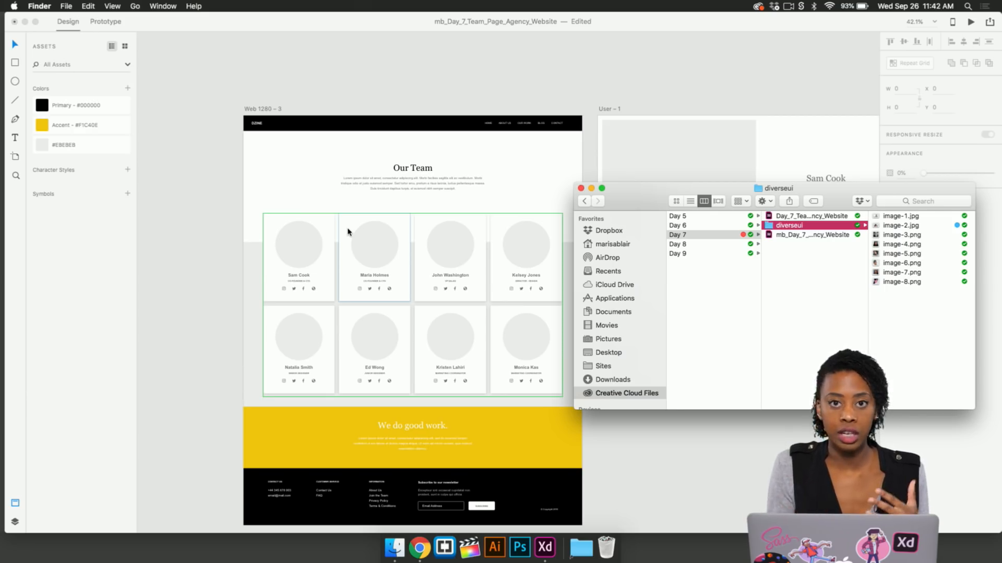
Place image-1.jpg through image-8.png together onto the first card's grey circle to populate the repeat grid's portraits
left_click(900, 219)
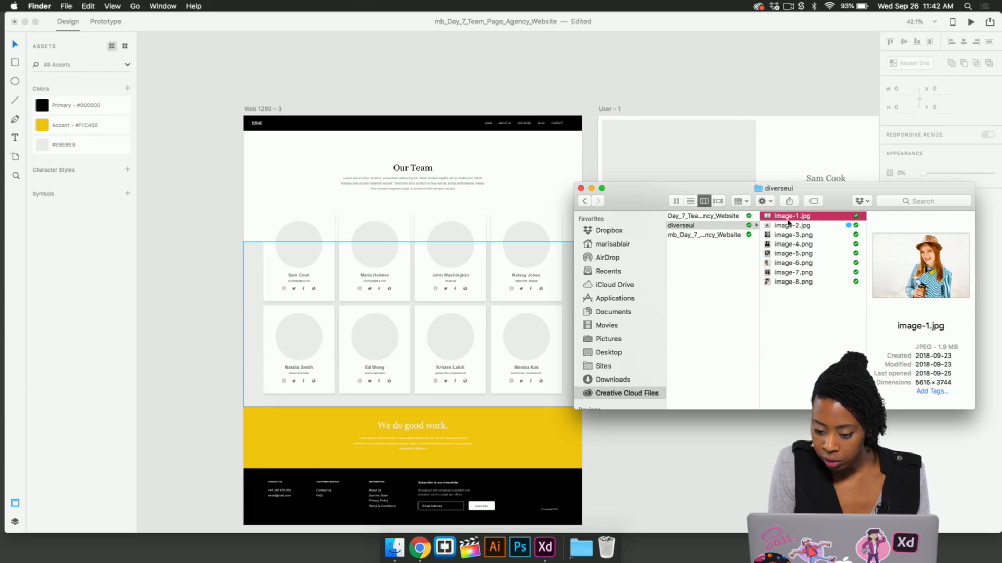
left_click(806, 282, "shift")
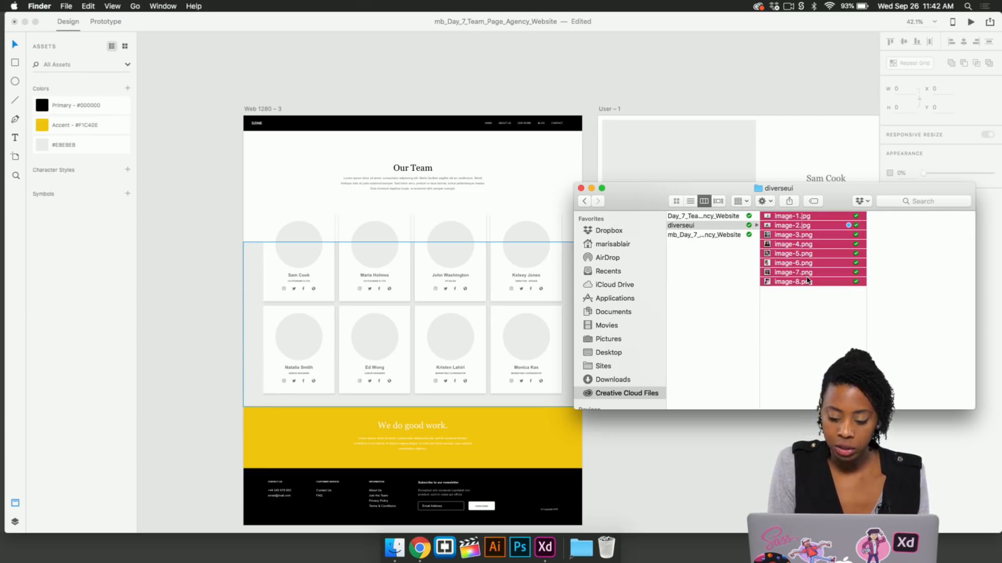
left_click_drag(818, 271, 308, 247)
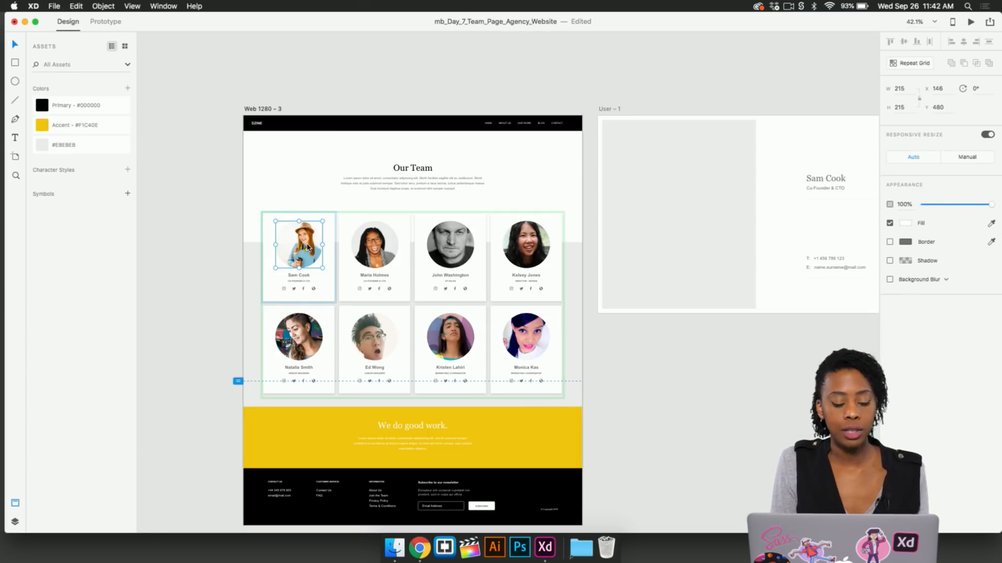
Examine the portraits across all eight team cards and the finished colors of the Web 1280 – 3 artboard
left_click(380, 243)
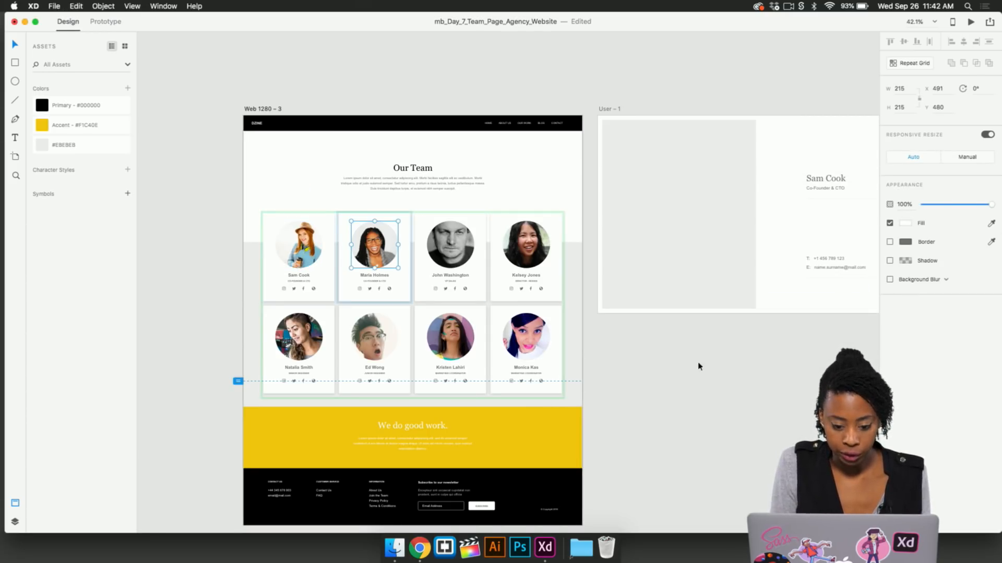
left_click(657, 377)
scroll(525, 313, "up", 3)
scroll(526, 311, "up", 2)
scroll(526, 311, "down", 5)
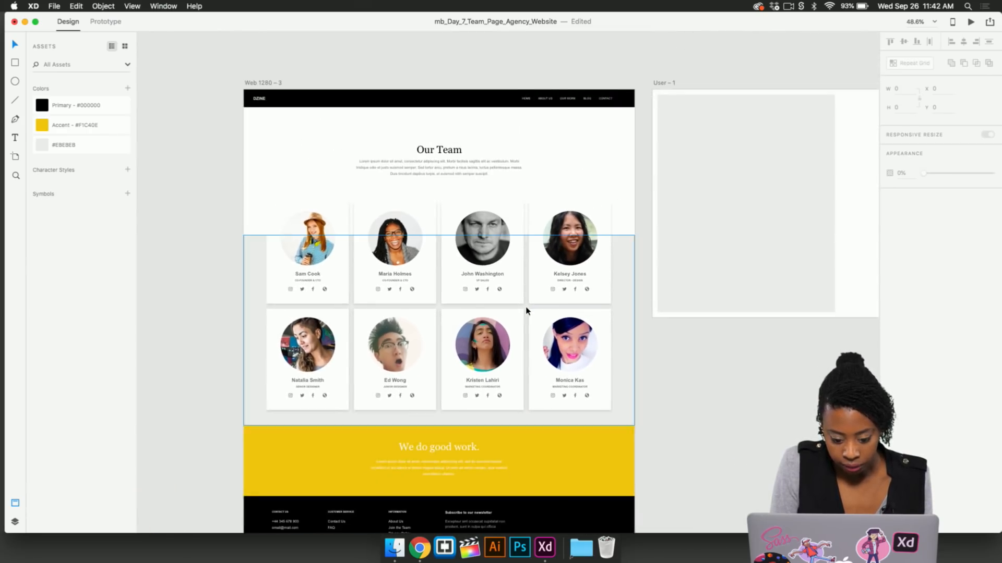
scroll(526, 311, "down", 3)
scroll(526, 311, "right", 1)
scroll(649, 313, "up", 2)
scroll(649, 313, "right", 3)
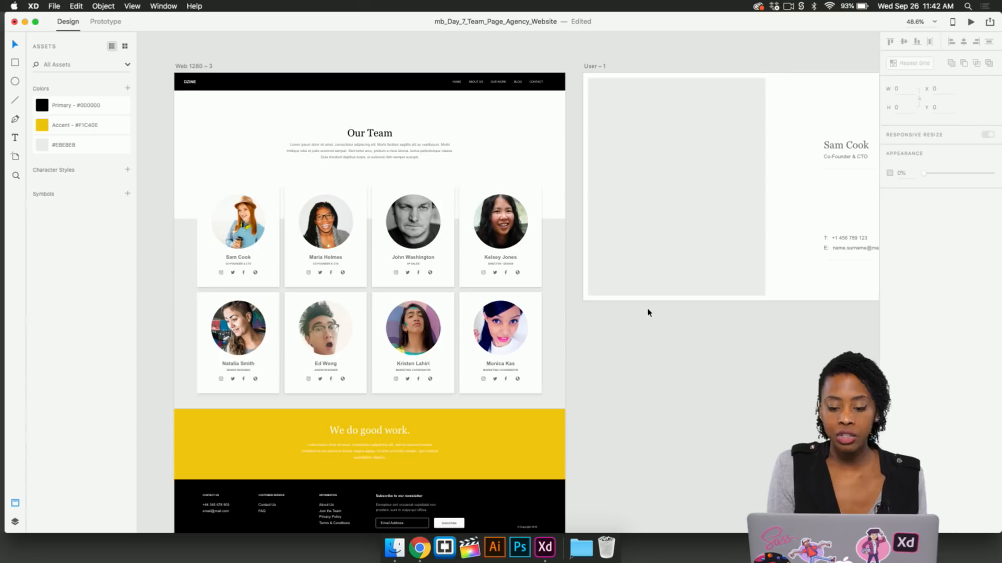
Place image-1.jpg from the diverseui folder into the large grey image placeholder on the User – 1 artboard
scroll(649, 313, "up", 2)
scroll(648, 313, "right", 3)
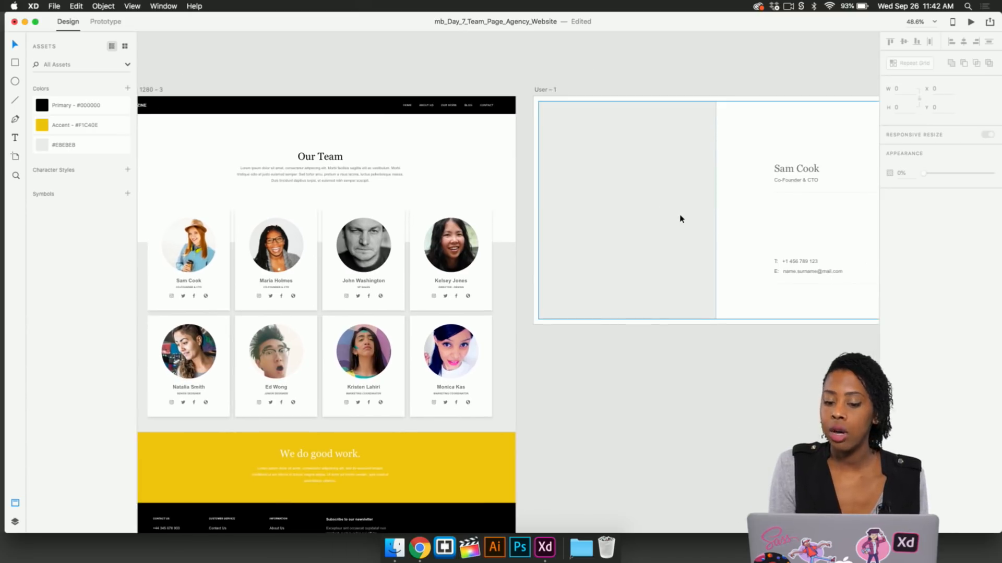
scroll(680, 219, "up", 2)
scroll(680, 219, "right", 3)
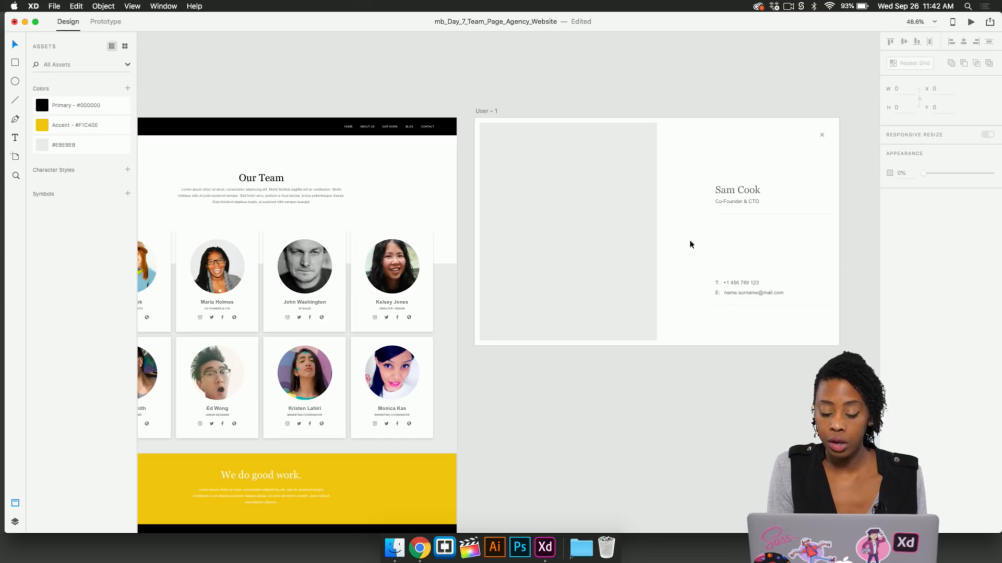
scroll(611, 255, "up", 1)
scroll(610, 255, "right", 3)
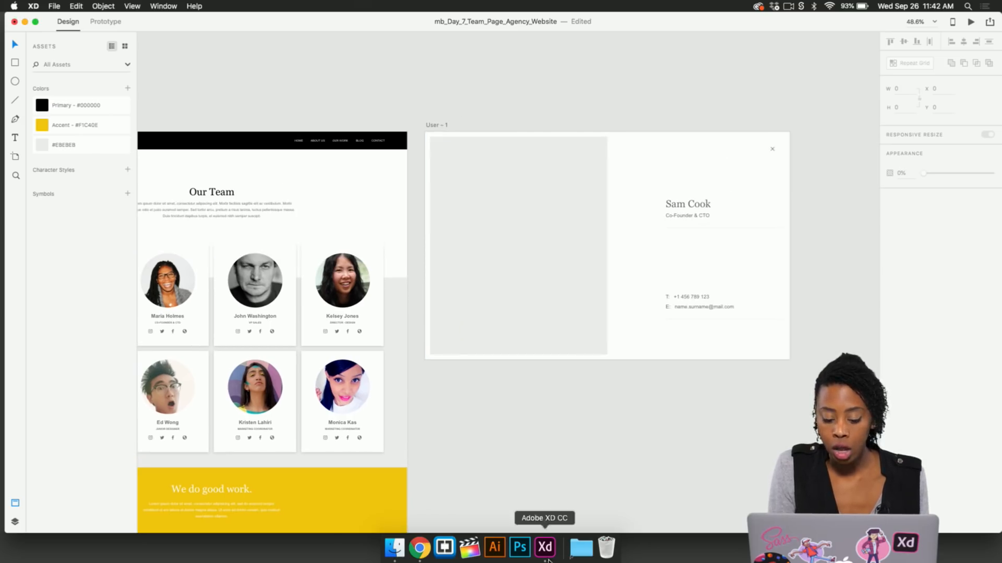
left_click(581, 548)
left_click(432, 188)
left_click_drag(714, 192, 669, 299)
left_click(790, 406)
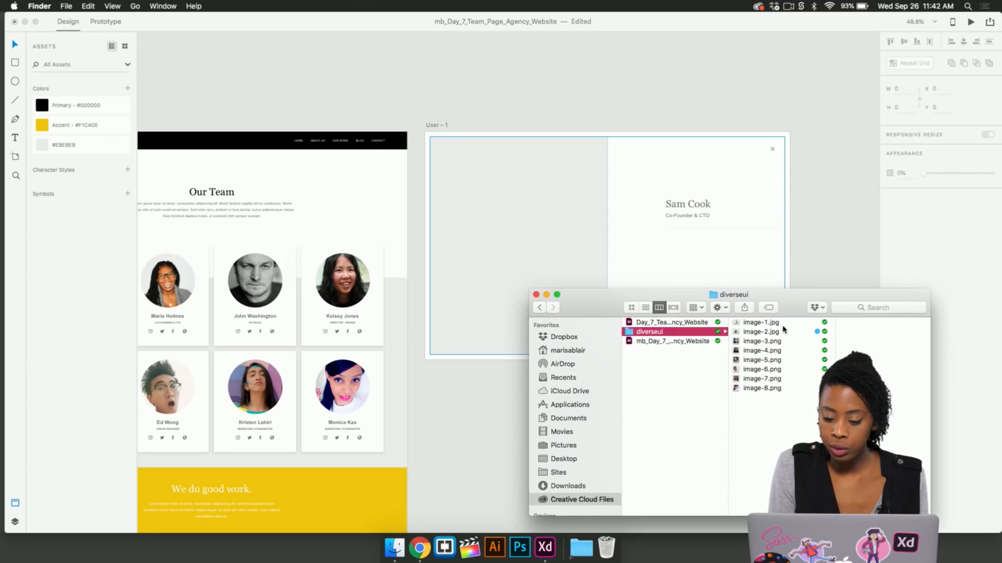
left_click(776, 323)
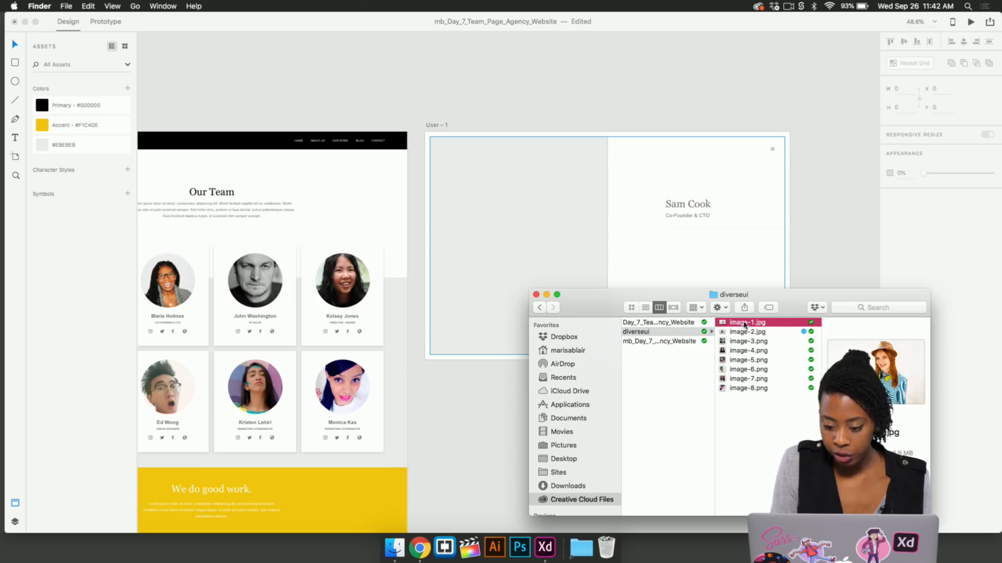
left_click_drag(787, 324, 518, 221)
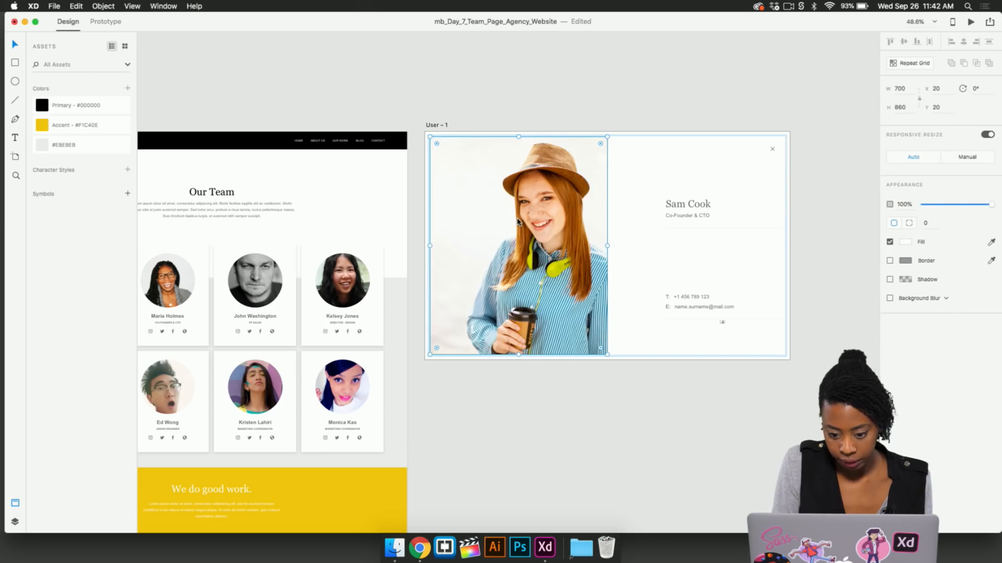
left_click(605, 415)
Replace the placeholder name part of the e-mail address on the User – 1 artboard with the featured team member's name
scroll(732, 353, "up", 10)
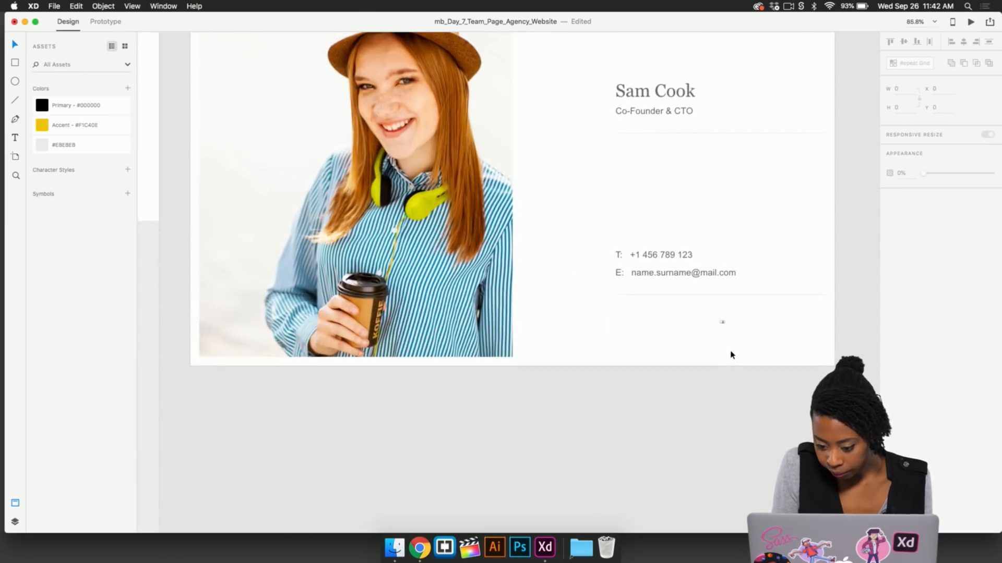
scroll(733, 352, "down", 7)
scroll(733, 351, "down", 5)
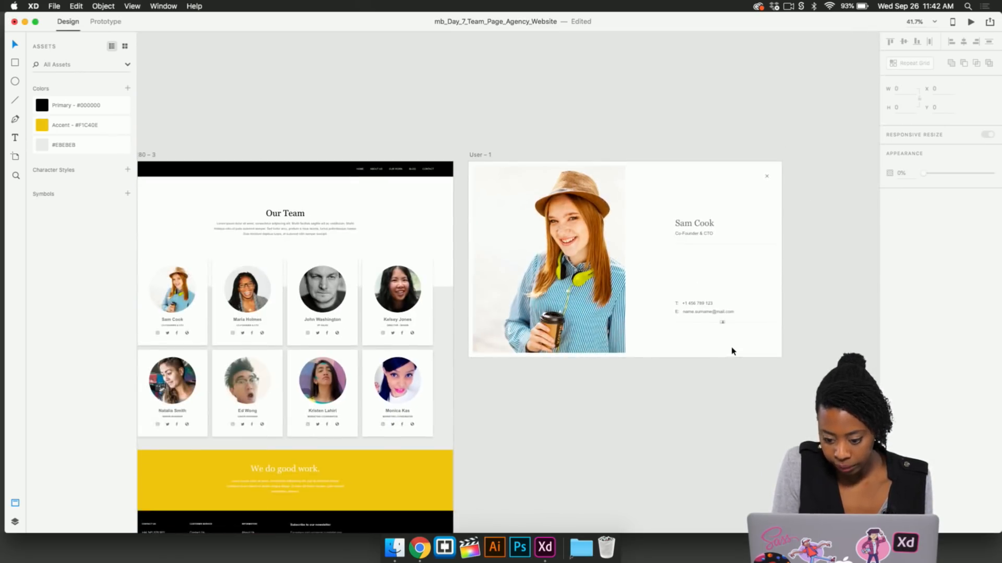
scroll(729, 320, "up", 1)
scroll(728, 320, "up", 10)
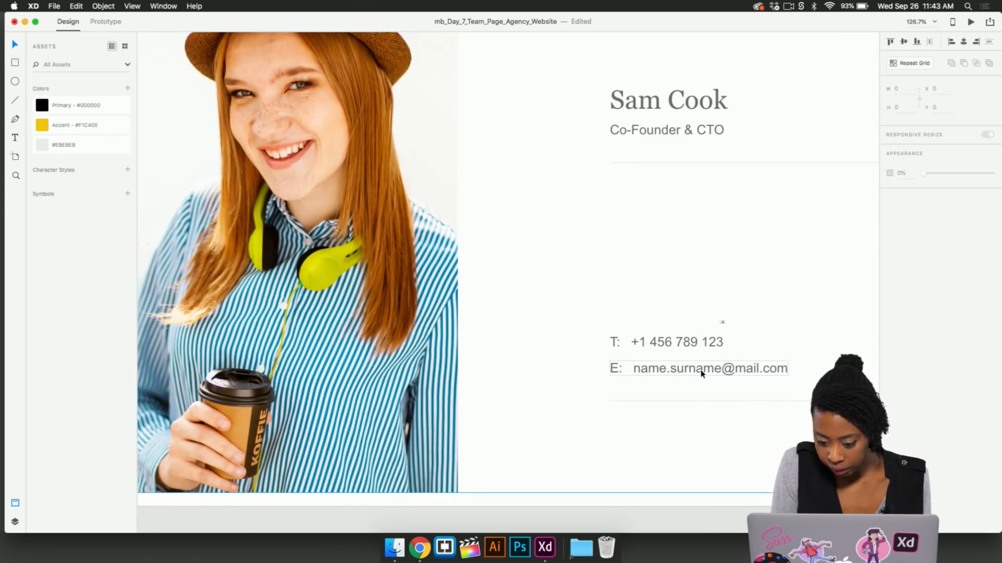
left_click(702, 374)
double_click(704, 370)
left_click(721, 368)
left_click_drag(723, 368, 635, 374)
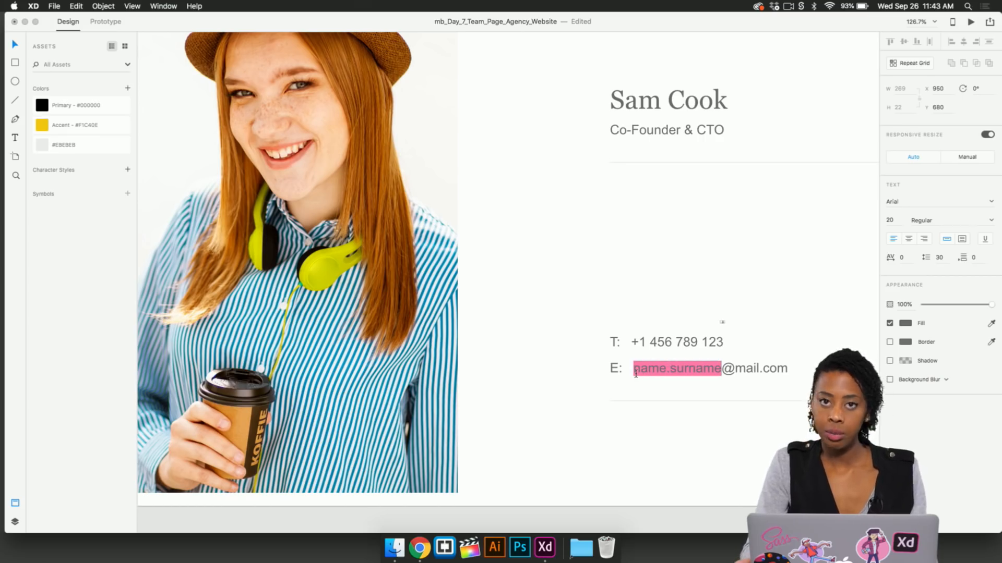
type("sam.c")
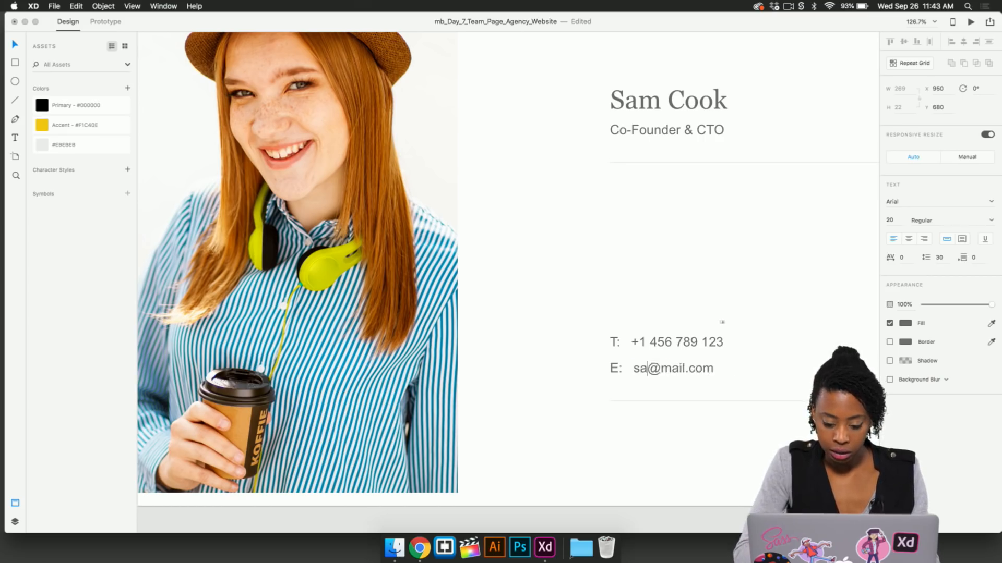
type("ook")
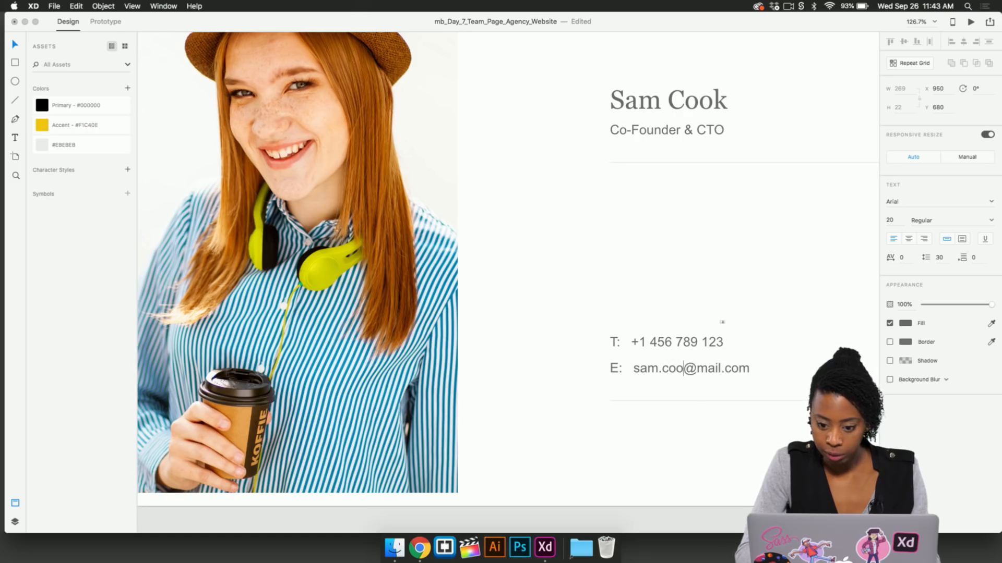
left_click(707, 429)
left_click(725, 428)
Duplicate the Web 1280 – 3 artboard and move the copy away from User – 1 to X 10570
scroll(725, 432, "down", 10)
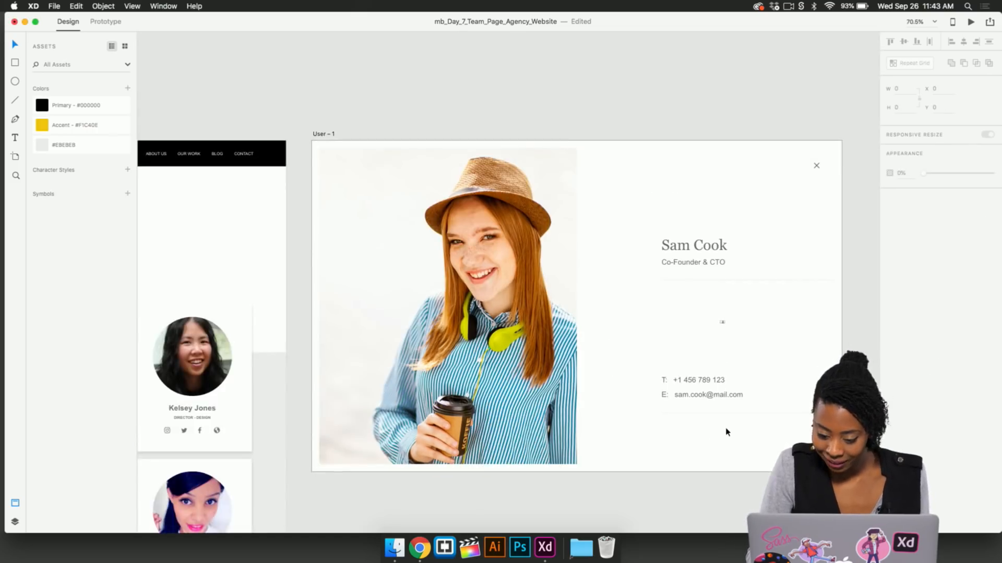
scroll(725, 433, "down", 5)
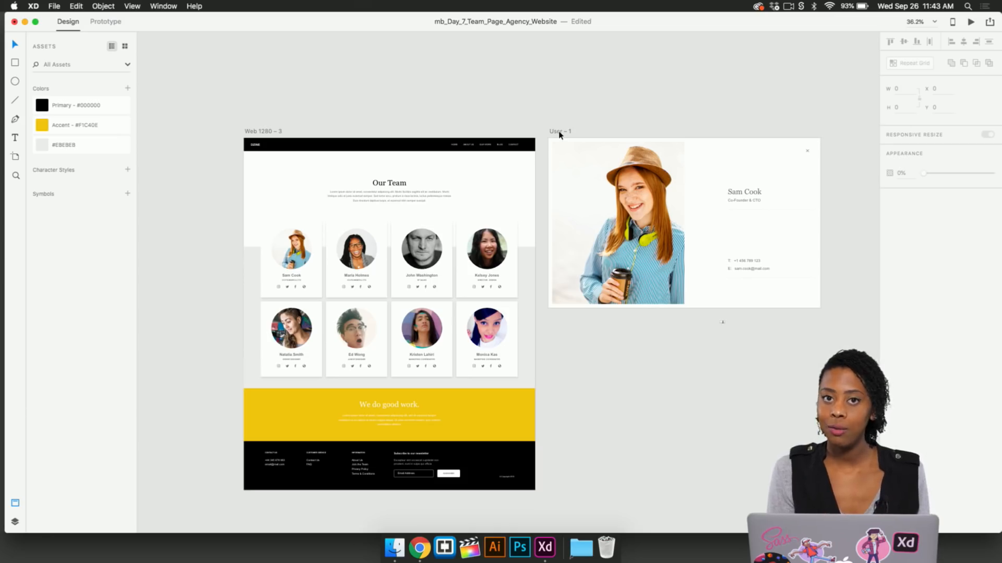
left_click(271, 132)
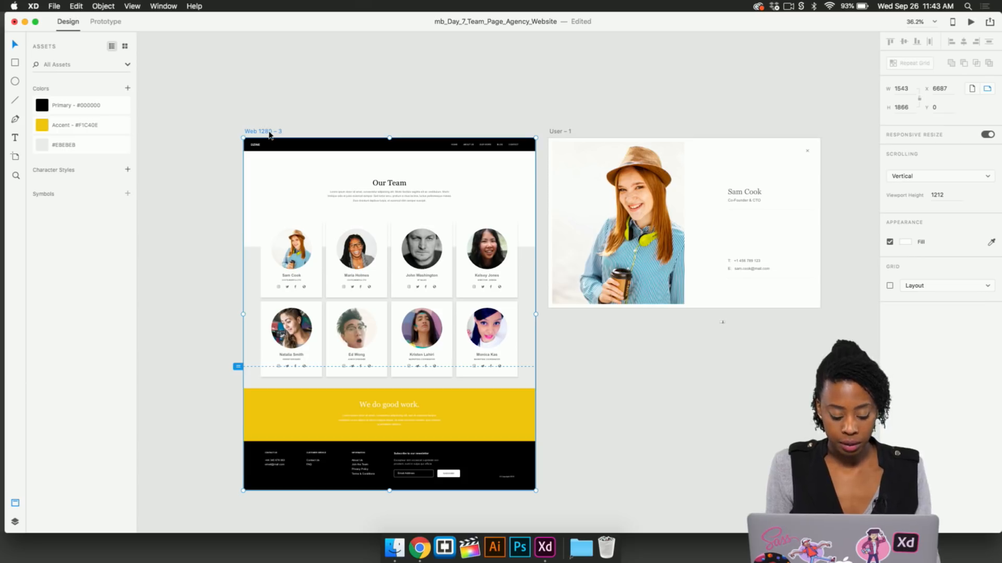
scroll(270, 135, "right", 5)
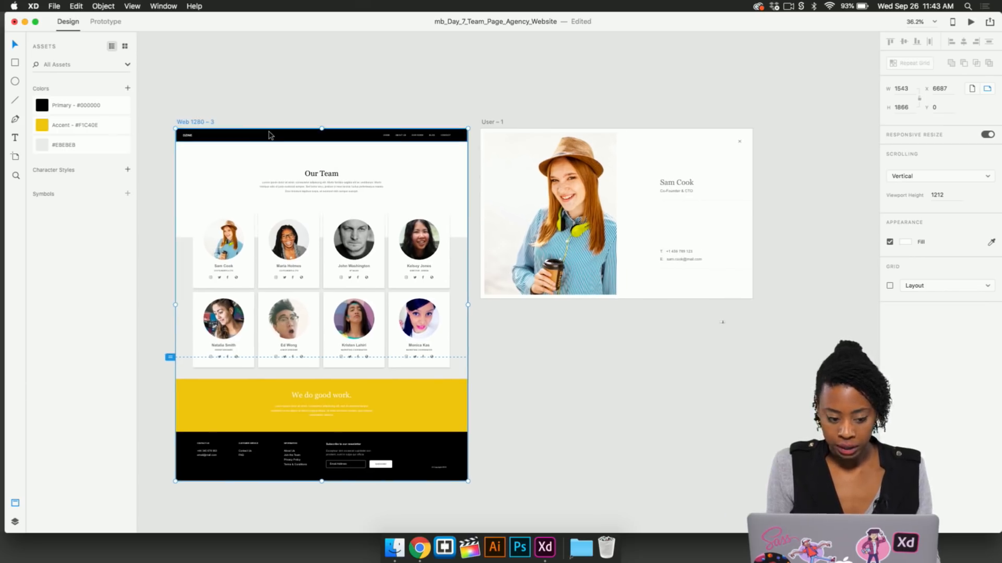
key("super+d")
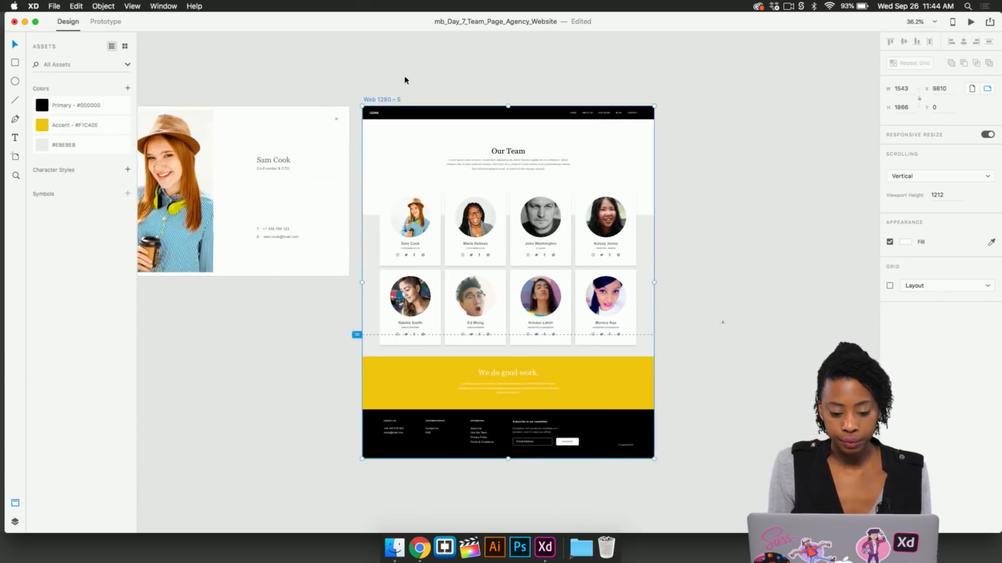
left_click_drag(389, 101, 543, 101)
scroll(578, 184, "right", 1)
scroll(578, 185, "right", 3)
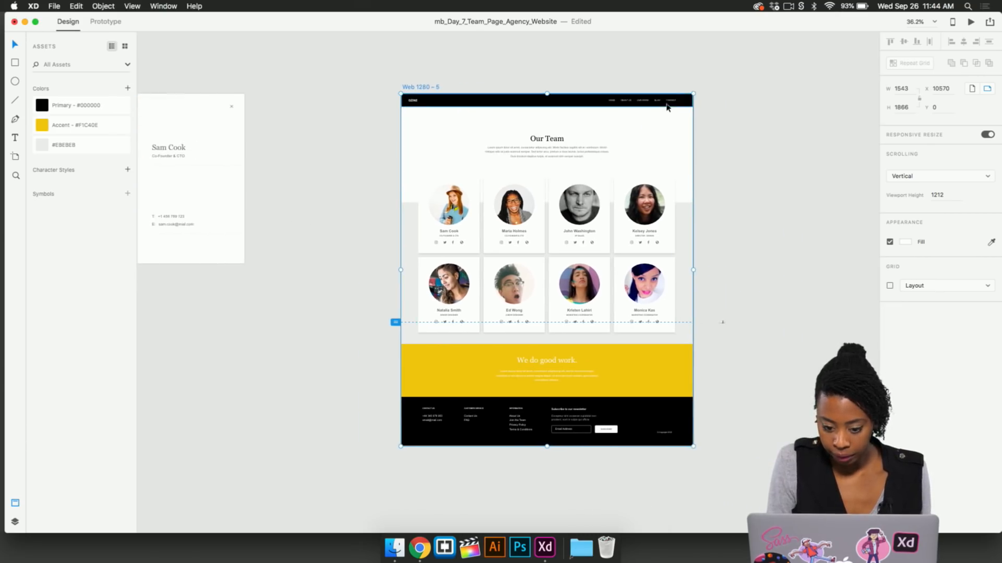
Try narrowing the Web 1280 – 5 artboard to a width of 1359 with responsive resize
scroll(663, 102, "up", 5)
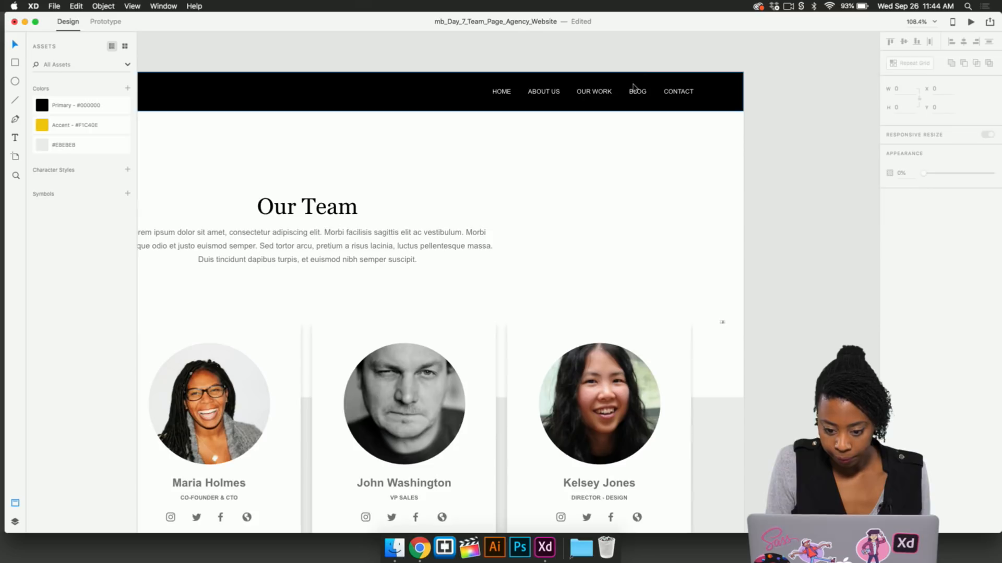
scroll(637, 89, "down", 5)
left_click(251, 71)
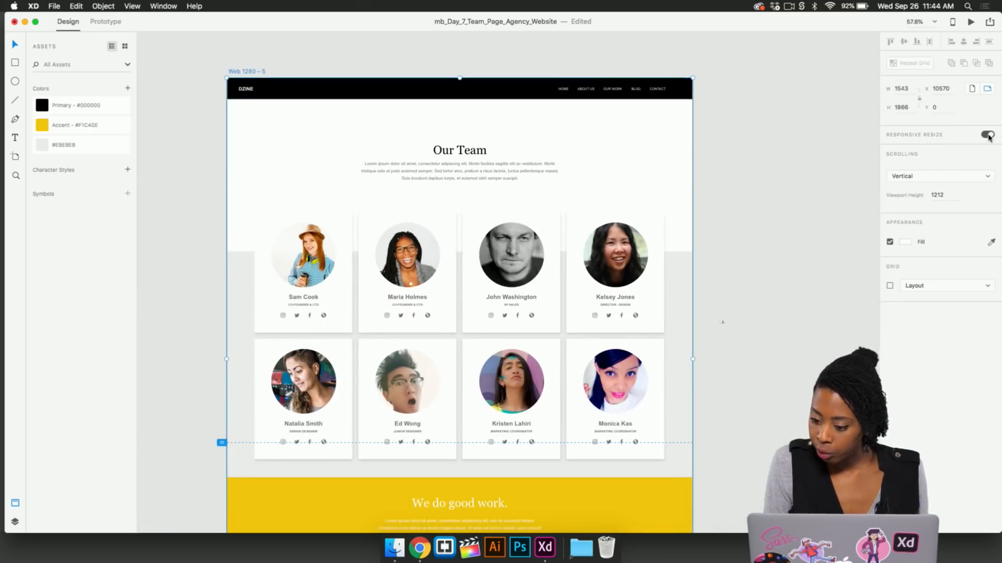
scroll(723, 217, "down", 3)
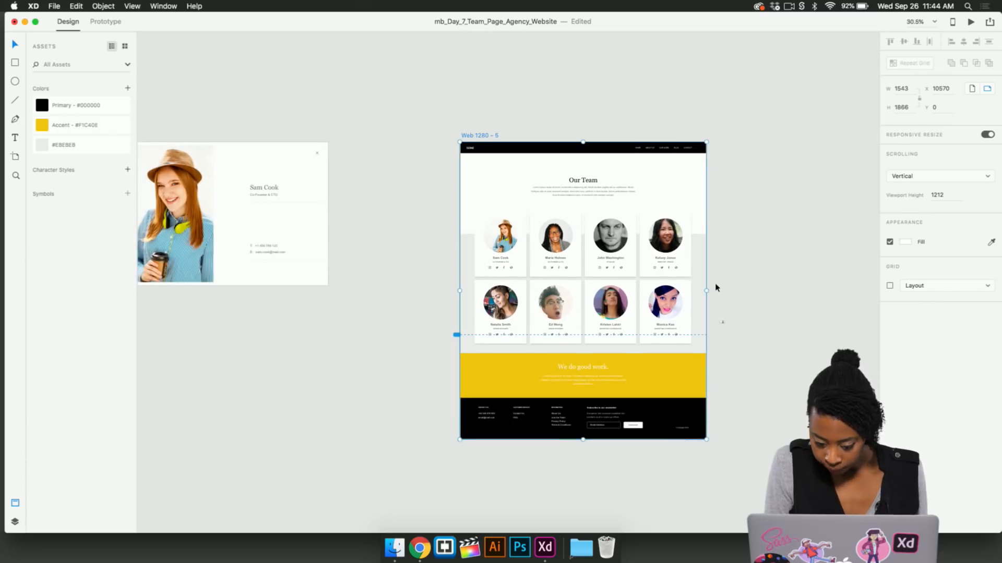
left_click_drag(707, 290, 776, 351)
scroll(603, 299, "up", 4)
scroll(775, 351, "down", 5)
scroll(785, 208, "up", 7)
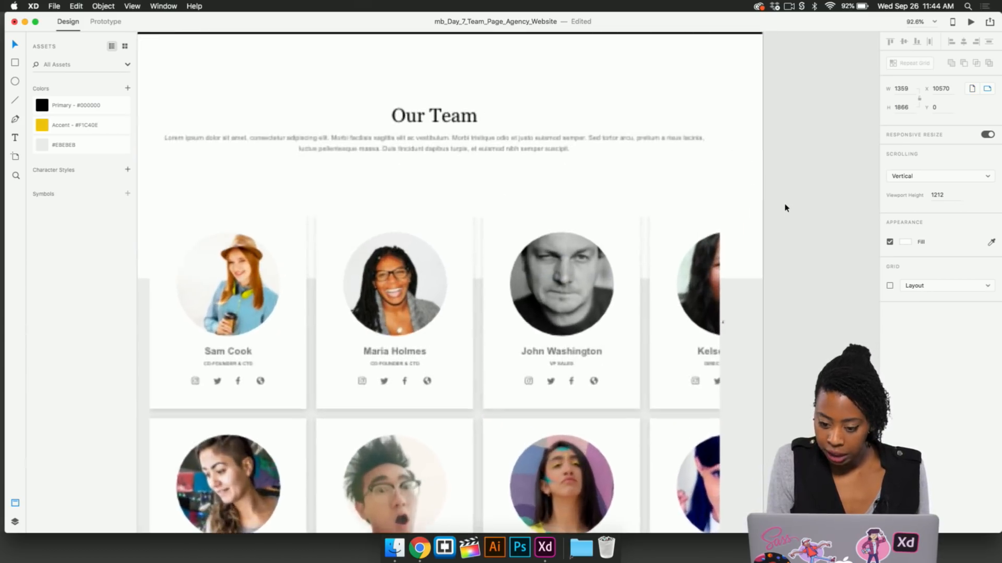
scroll(786, 211, "up", 2)
scroll(694, 98, "up", 3)
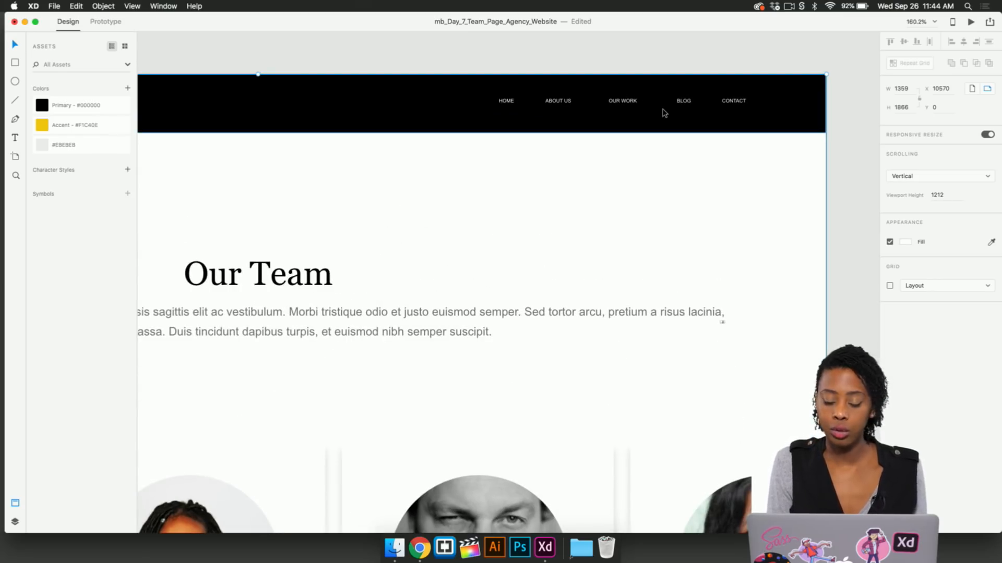
Undo the narrowing of the Web 1280 – 5 artboard
left_click(836, 127)
key("super+z")
key("super+z")
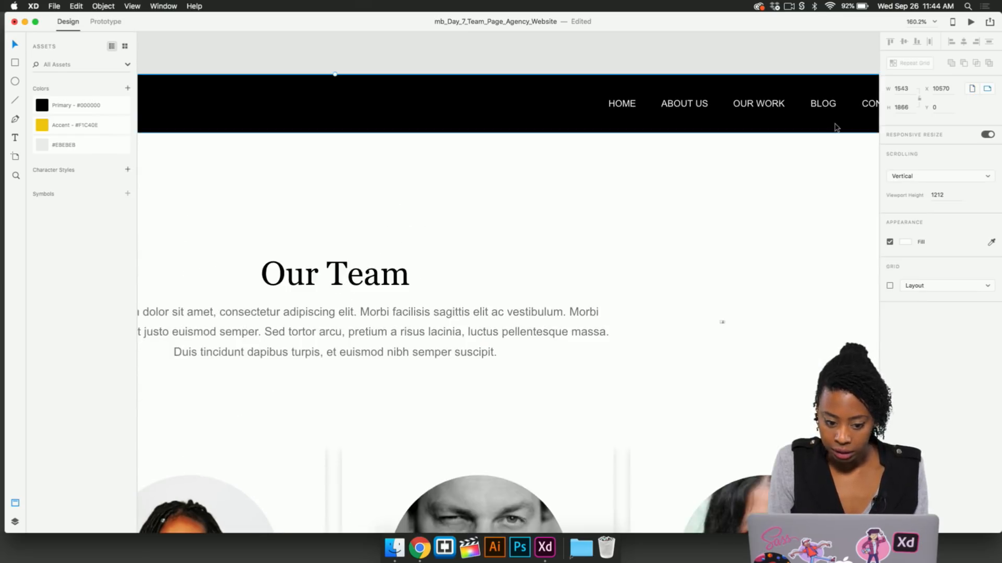
Group the five header links HOME, ABOUT US, OUR WORK, BLOG and CONTACT on the Web 1280 – 5 artboard
scroll(705, 195, "down", 3)
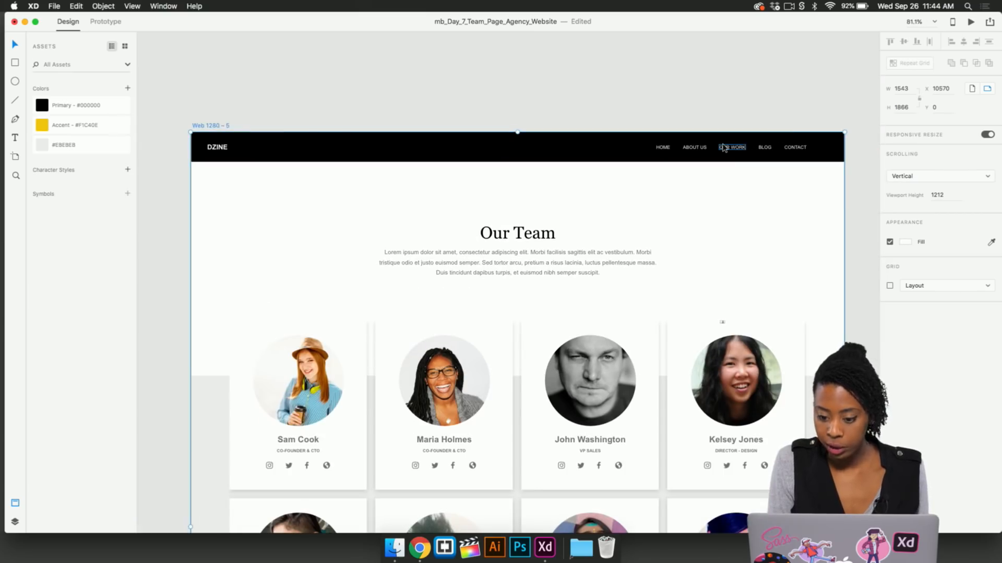
scroll(724, 148, "up", 5)
left_click(586, 152)
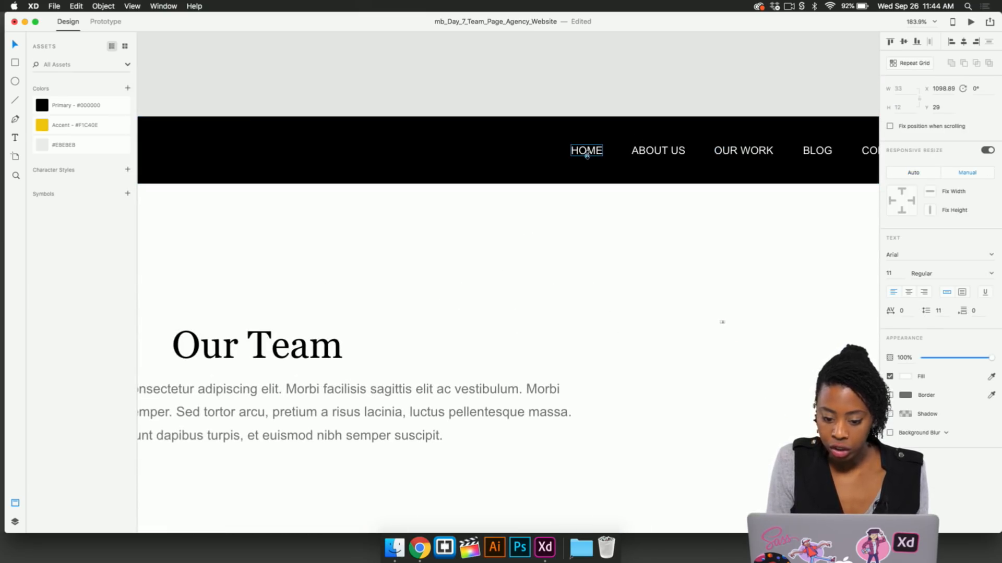
left_click(655, 153, "shift")
left_click(741, 154, "shift")
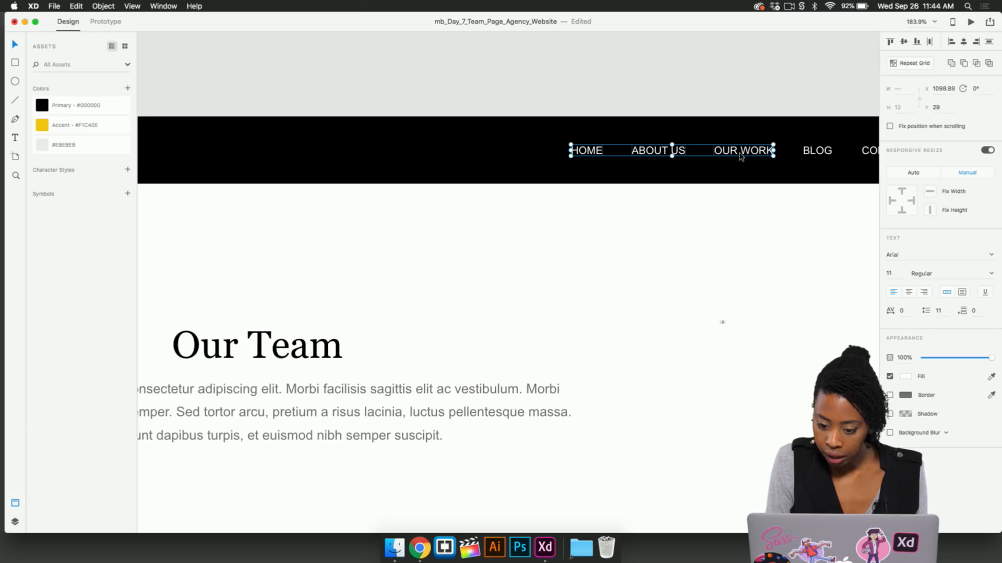
scroll(820, 153, "right", 5)
left_click(769, 157, "shift")
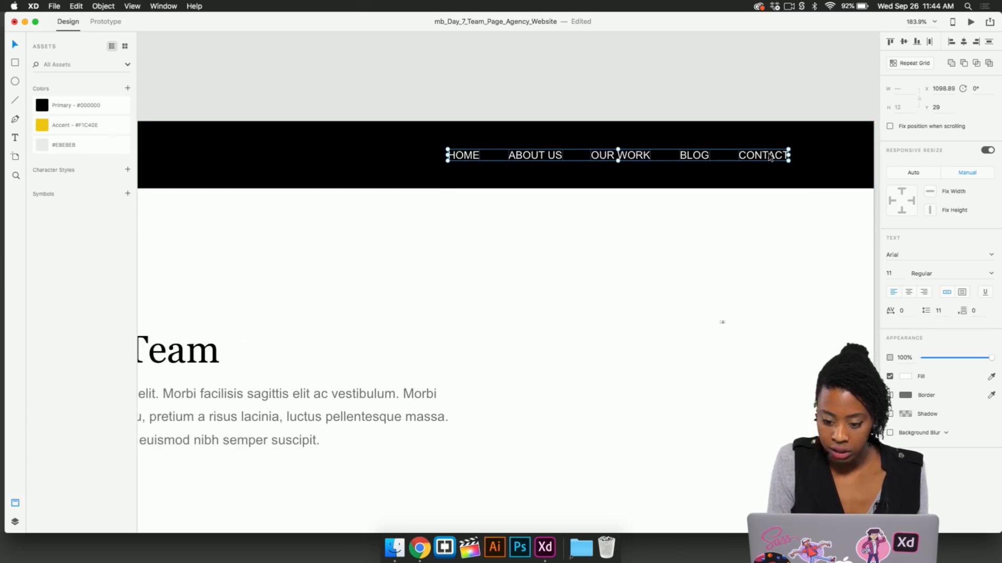
key("super+g")
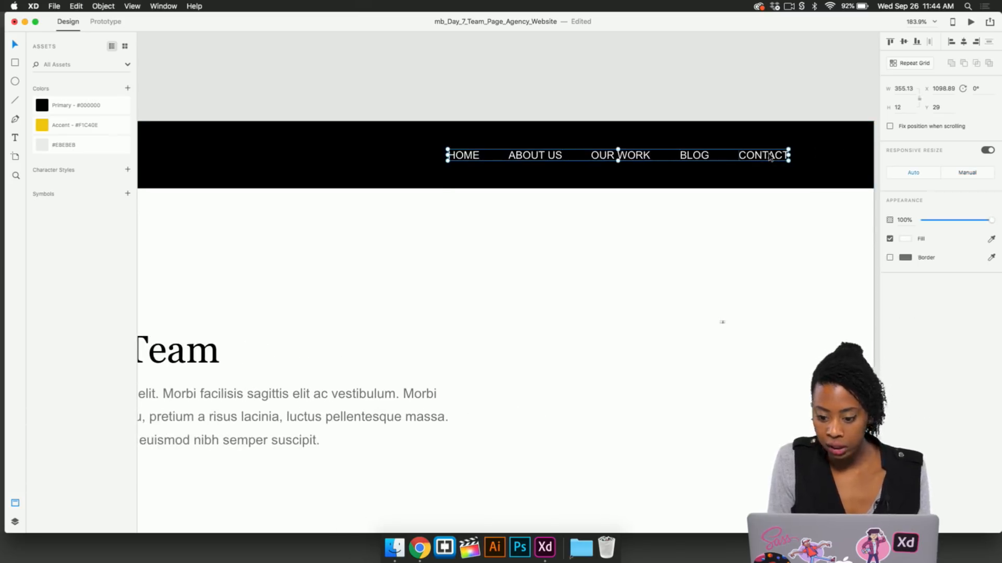
key("super+0")
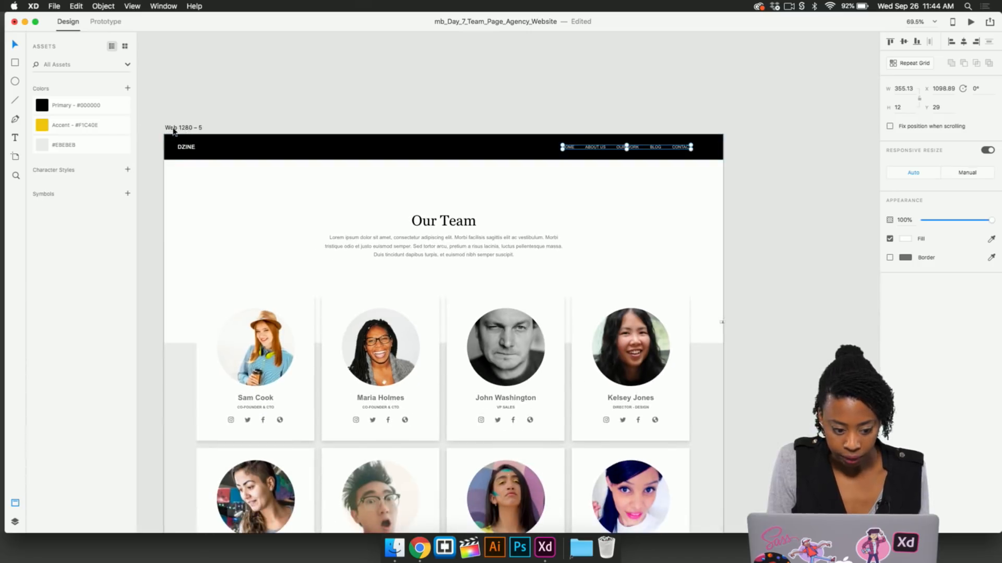
Narrow the Web 1280 – 5 artboard responsively to a width of 725, and widen it again to 1378
left_click(173, 128)
scroll(605, 158, "down", 5)
scroll(605, 159, "up", 2)
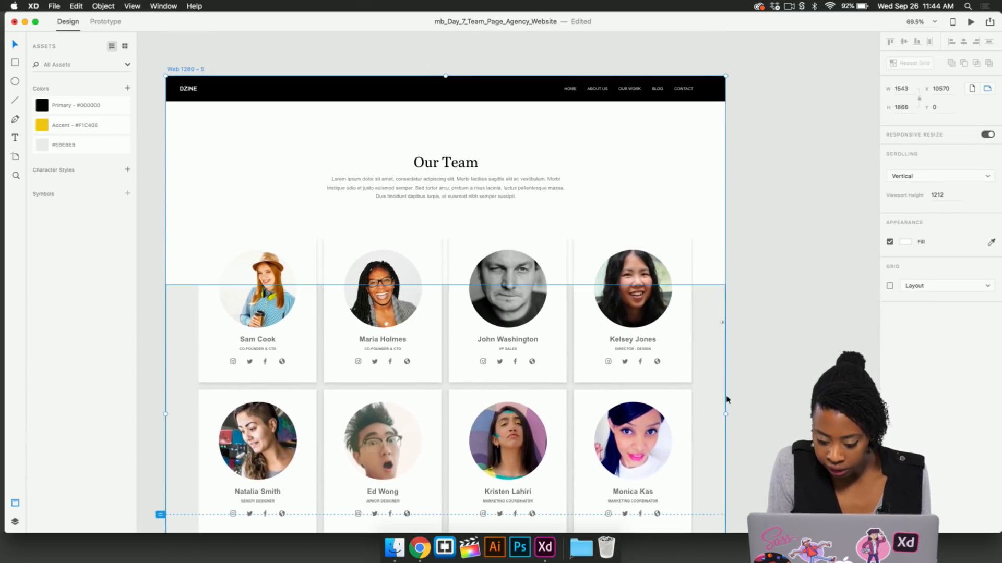
left_click_drag(726, 414, 440, 345)
scroll(596, 376, "down", 3)
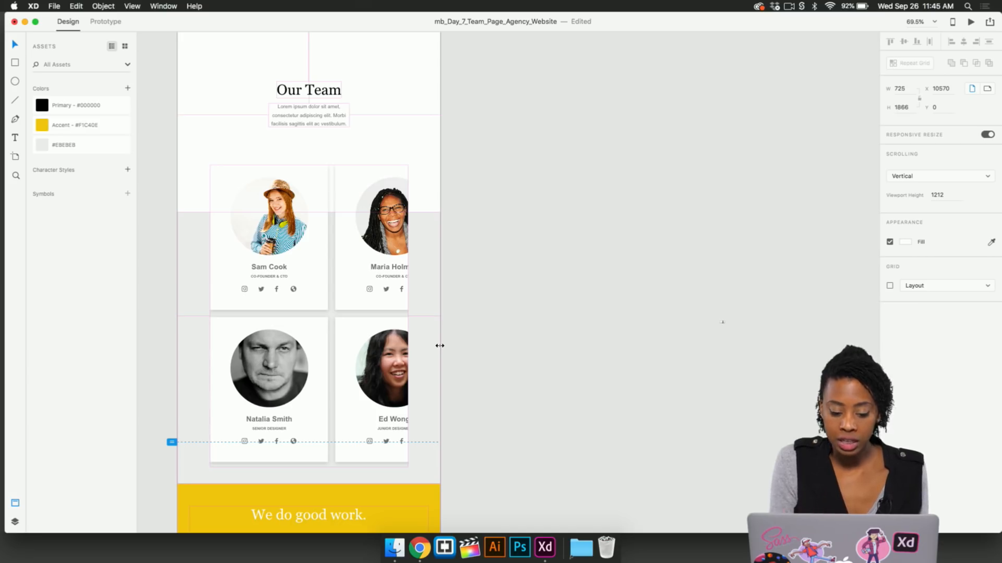
left_click_drag(439, 345, 678, 396)
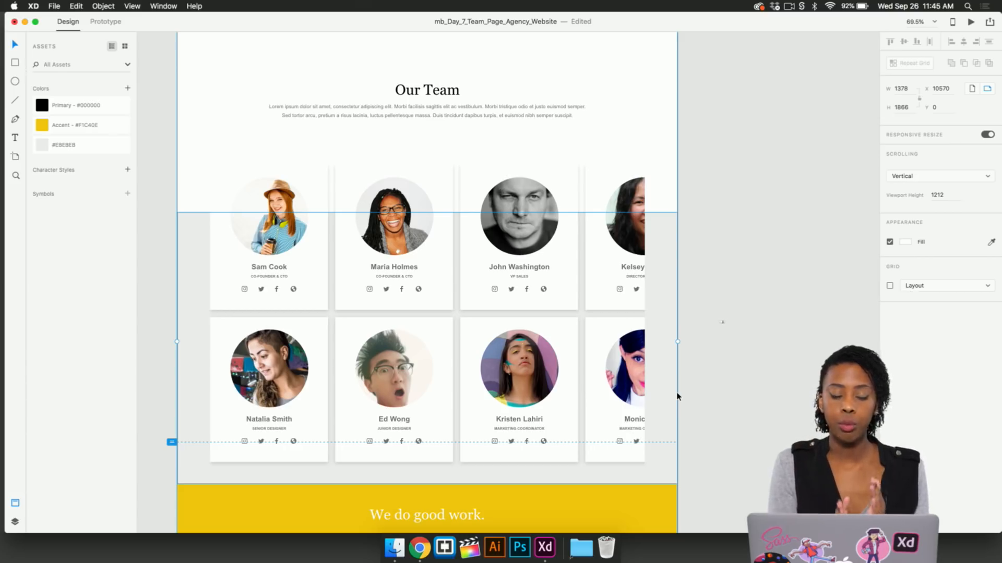
left_click(724, 404)
Lengthen the Web 1280 – 5 artboard from its bottom edge to a height of 2324
scroll(723, 405, "down", 5)
scroll(723, 404, "down", 3)
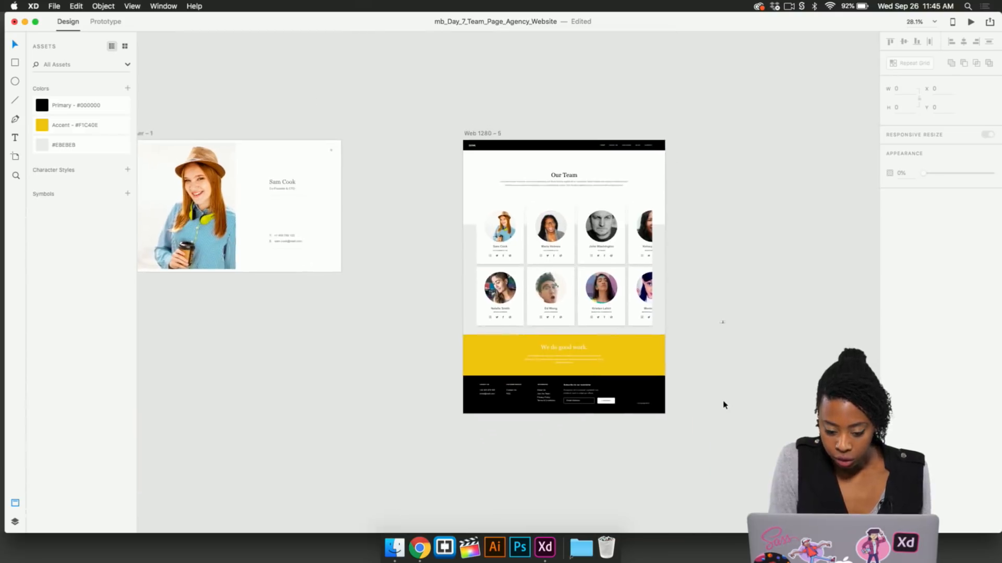
left_click(489, 130)
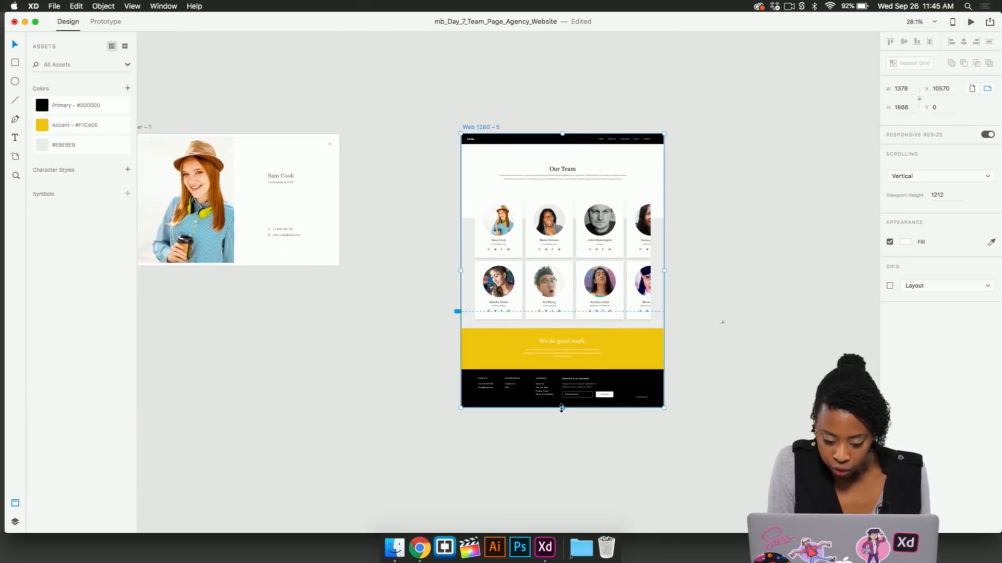
left_click_drag(562, 408, 568, 474)
scroll(568, 474, "up", 3)
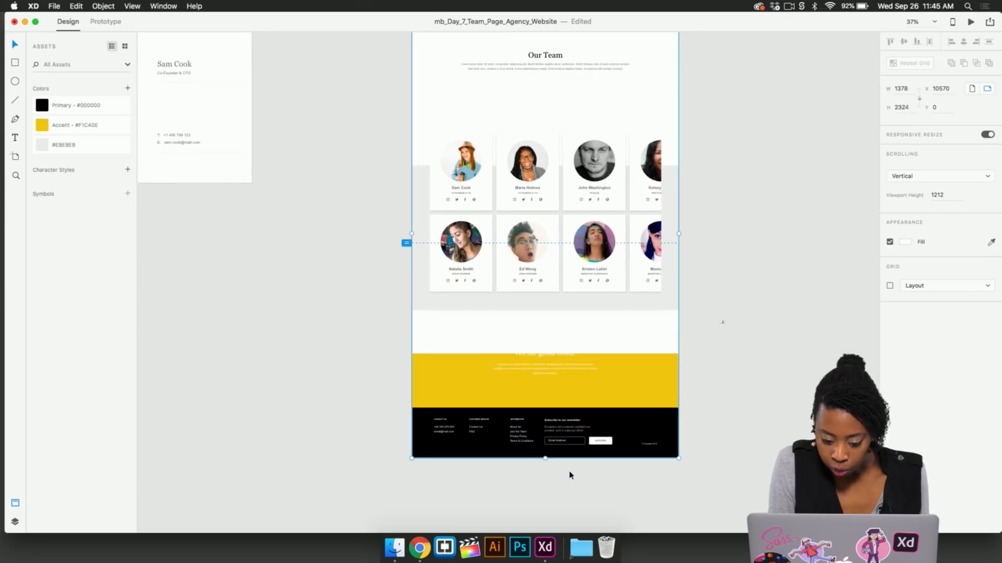
Move the "We do good work." text group down so it sits fully inside the yellow band
left_click(566, 368)
scroll(566, 368, "up", 5)
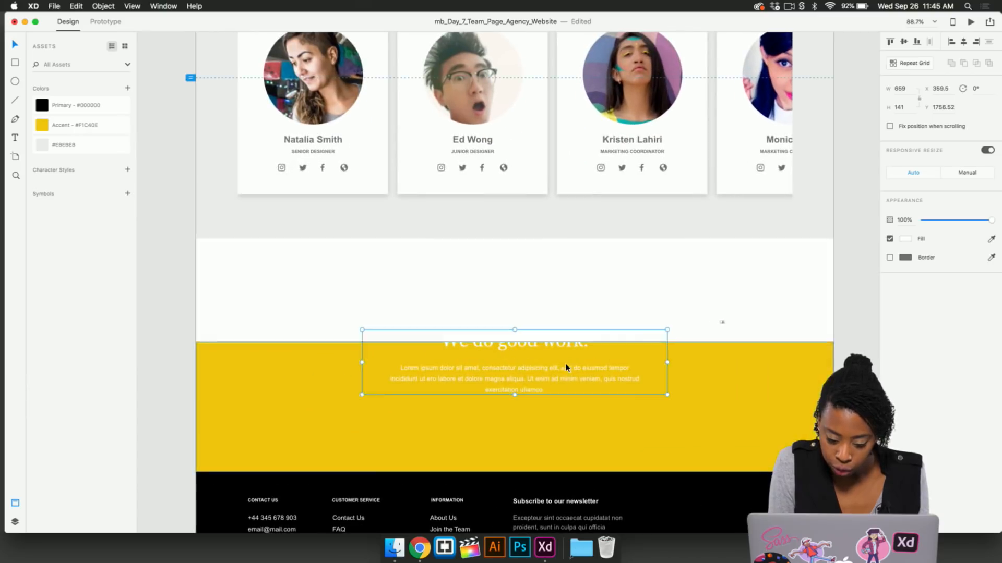
left_click_drag(565, 364, 555, 421)
key("Escape")
Extend the light grey background rectangle down to the yellow band, to a height of 975
left_click(678, 212)
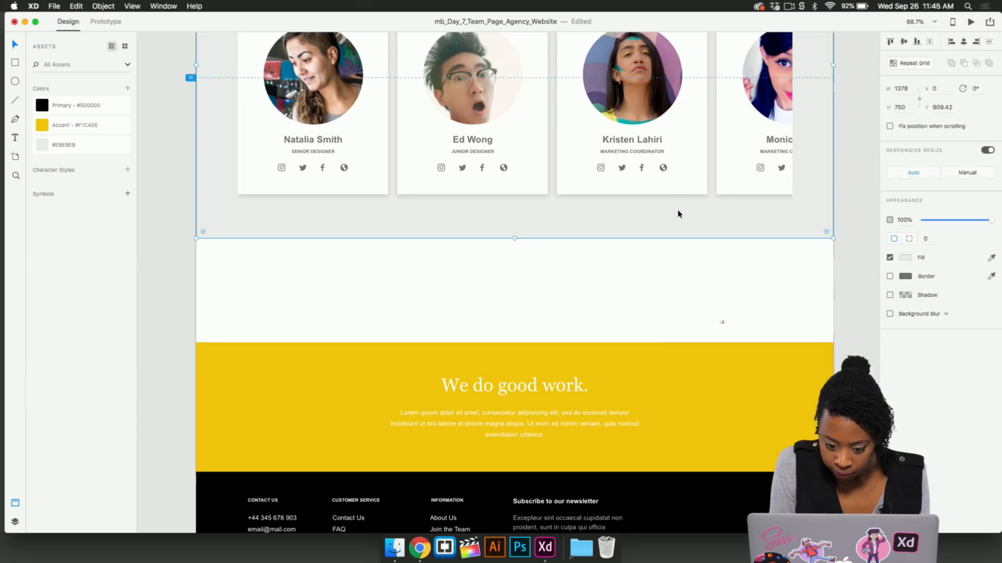
left_click_drag(513, 238, 514, 343)
scroll(514, 344, "down", 8)
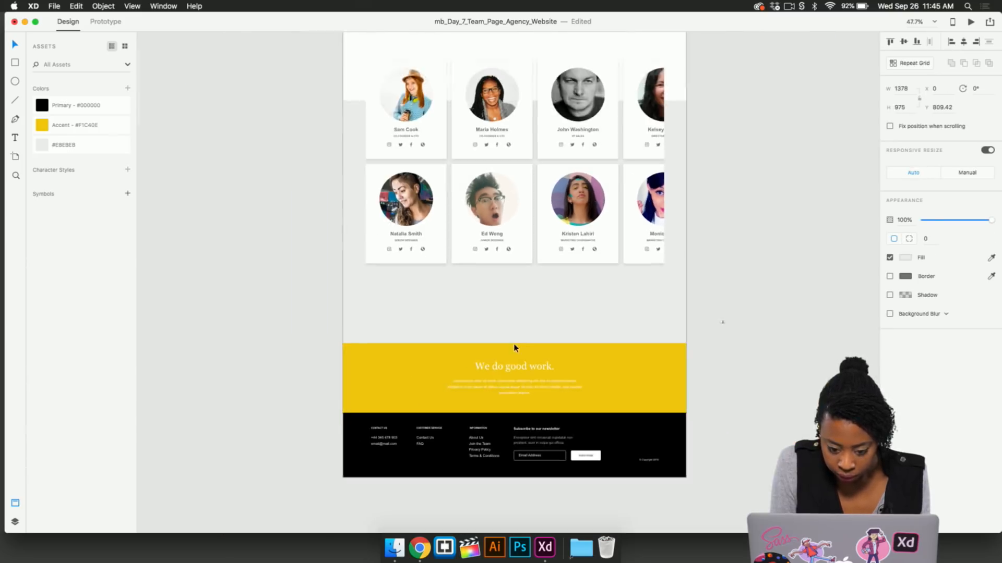
Narrow the team card repeat grid to two columns, 682 wide, and extend it down to a height of 1059
scroll(499, 187, "up", 4)
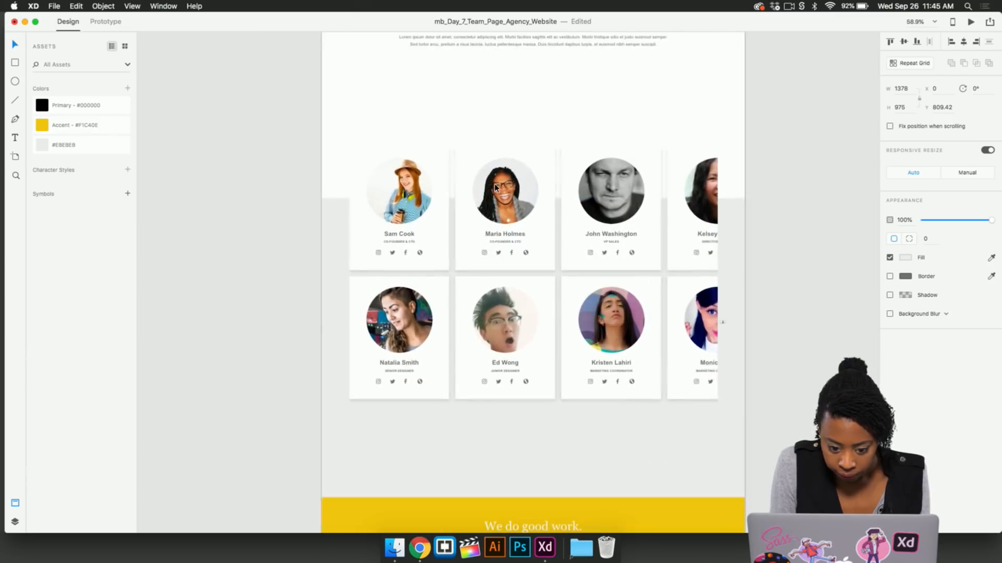
left_click(499, 188)
scroll(529, 403, "down", 3)
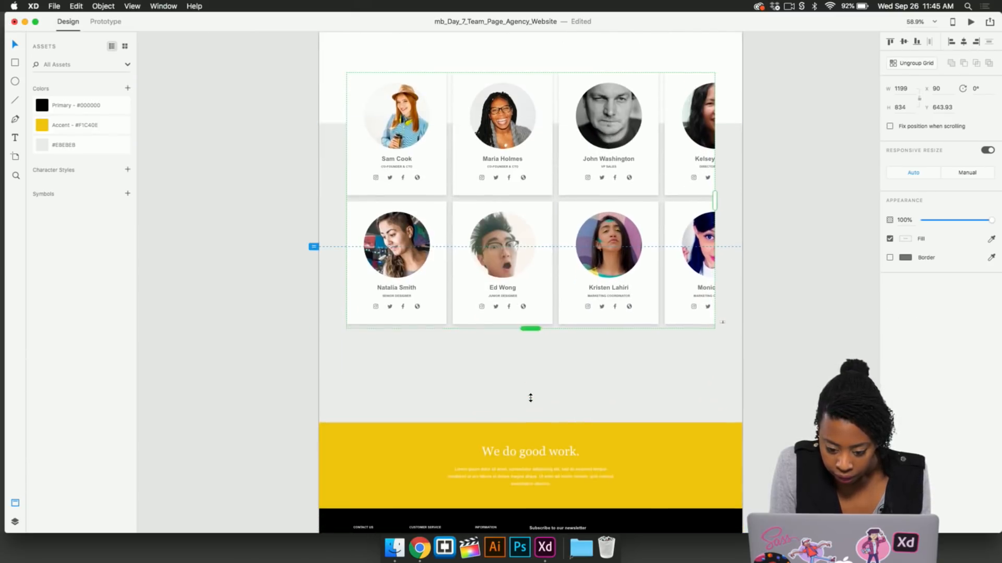
left_click_drag(715, 204, 555, 249)
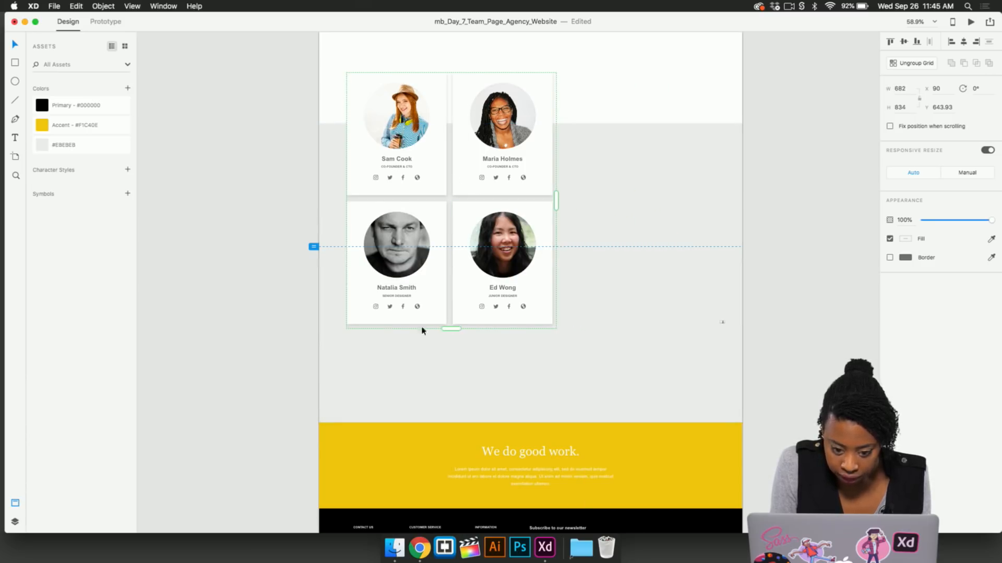
left_click_drag(447, 329, 450, 395)
Centre the two-column team grid on the artboard at X 348, Y 377.93, and extend it to a height of 1316
scroll(450, 397, "down", 5)
scroll(496, 326, "up", 1)
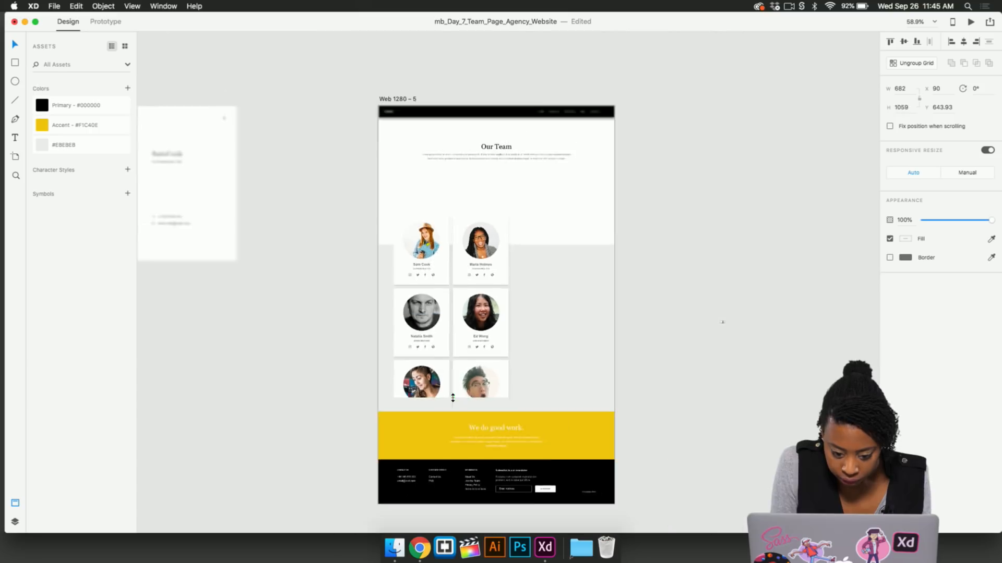
left_click_drag(540, 282, 542, 286)
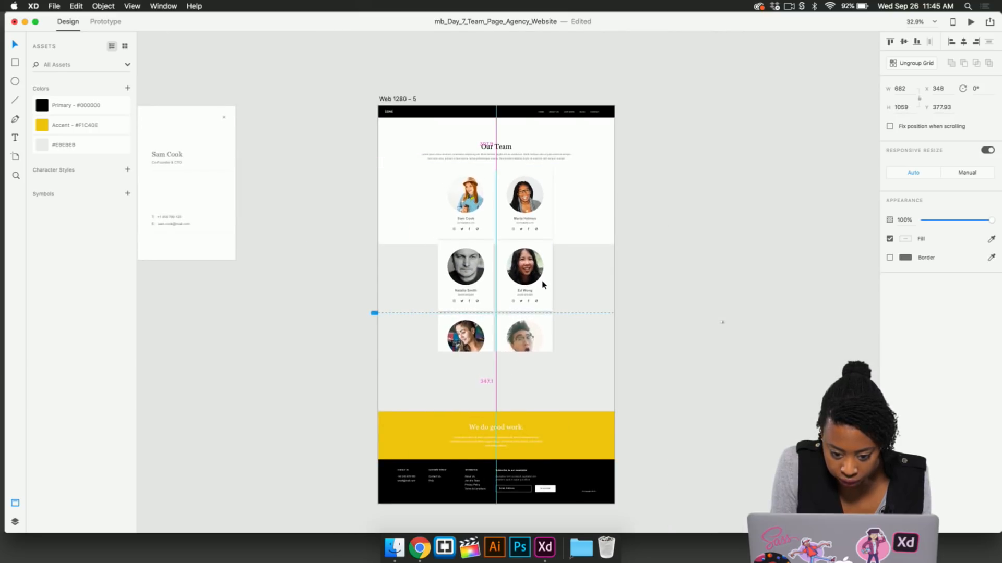
left_click_drag(495, 355, 496, 401)
scroll(495, 401, "down", 4)
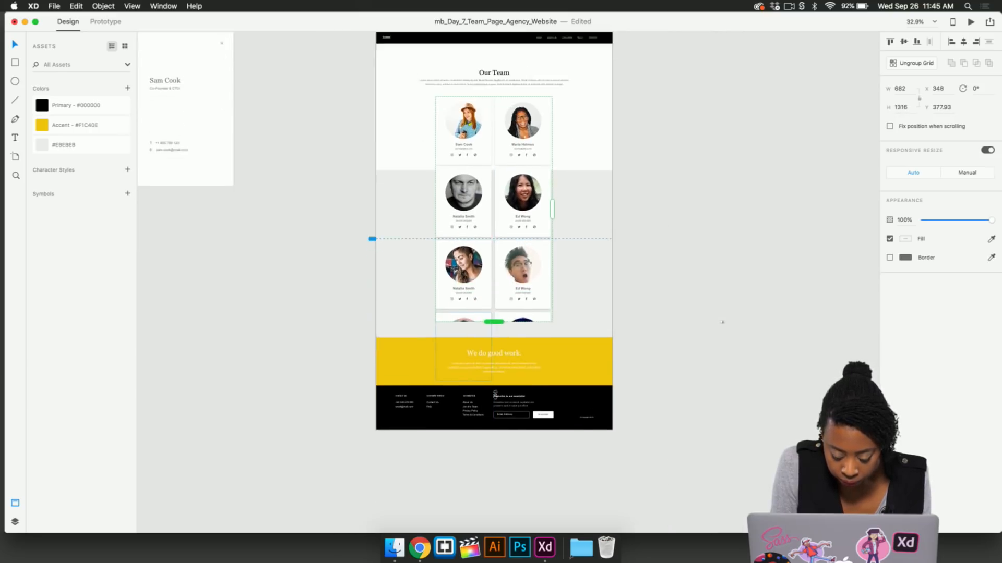
Move the "Our Team" heading and its paragraph slightly up towards the header bar
scroll(433, 80, "down", 2)
left_click(462, 73)
left_click(475, 68, "shift")
left_click_drag(475, 70, 476, 65)
left_click(482, 103)
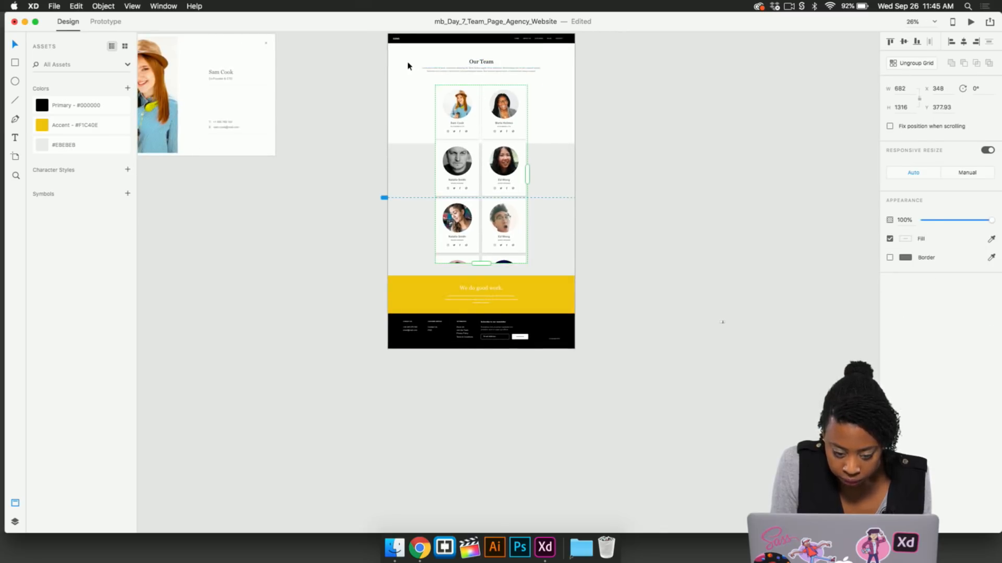
Lengthen the Web 1280 – 5 artboard and extend the team grid down to show its fourth row of cards
scroll(409, 63, "down", 2)
left_click(412, 37)
left_click(412, 32)
left_click_drag(470, 308, 471, 365)
left_click(495, 243)
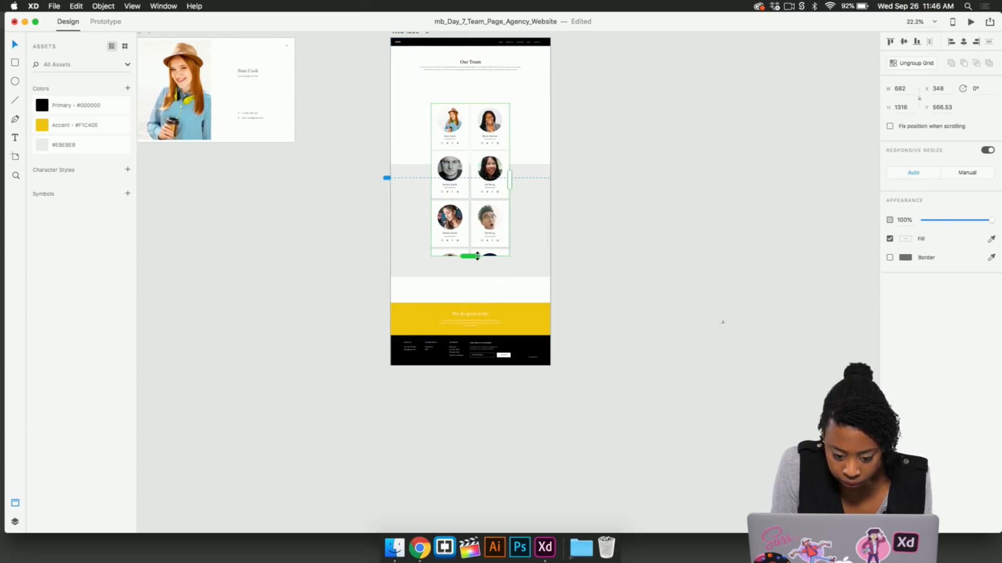
left_click_drag(470, 256, 477, 293)
left_click(471, 364)
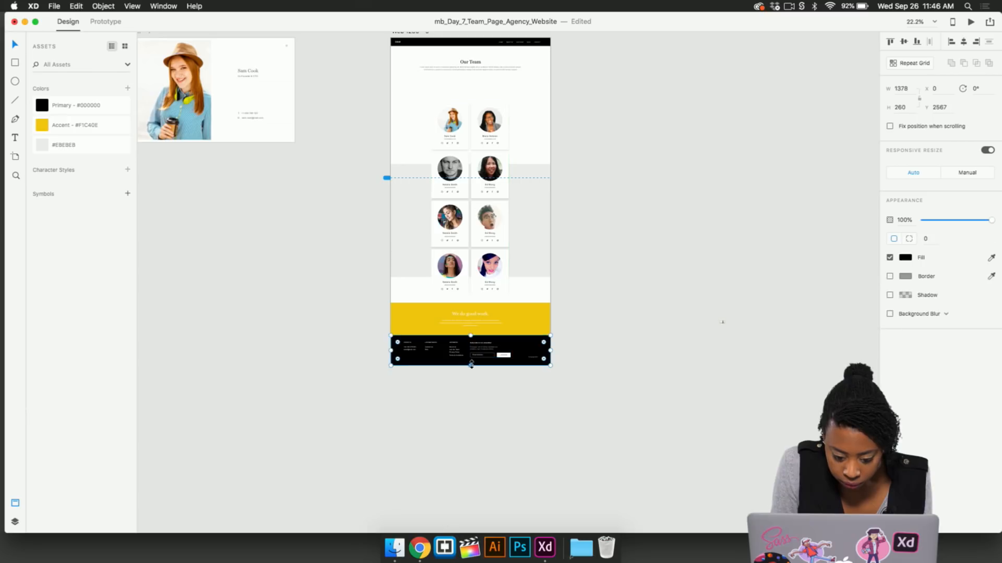
left_click_drag(471, 365, 471, 397)
key("super+z")
Lengthen the Web 1280 – 5 artboard to a height of 3118 and adjust the team grid to a height of 1678
scroll(471, 391, "up", 3)
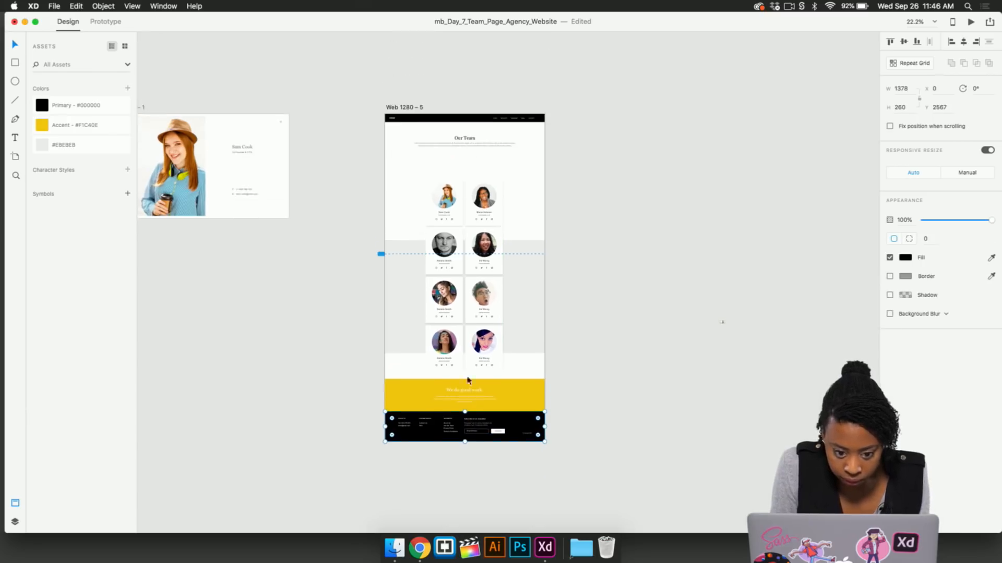
left_click(413, 108)
left_click_drag(463, 442, 463, 475)
left_click(476, 382)
mouse_move(468, 389)
left_mouse_down()
mouse_move(469, 416)
mouse_move(474, 405)
left_mouse_up()
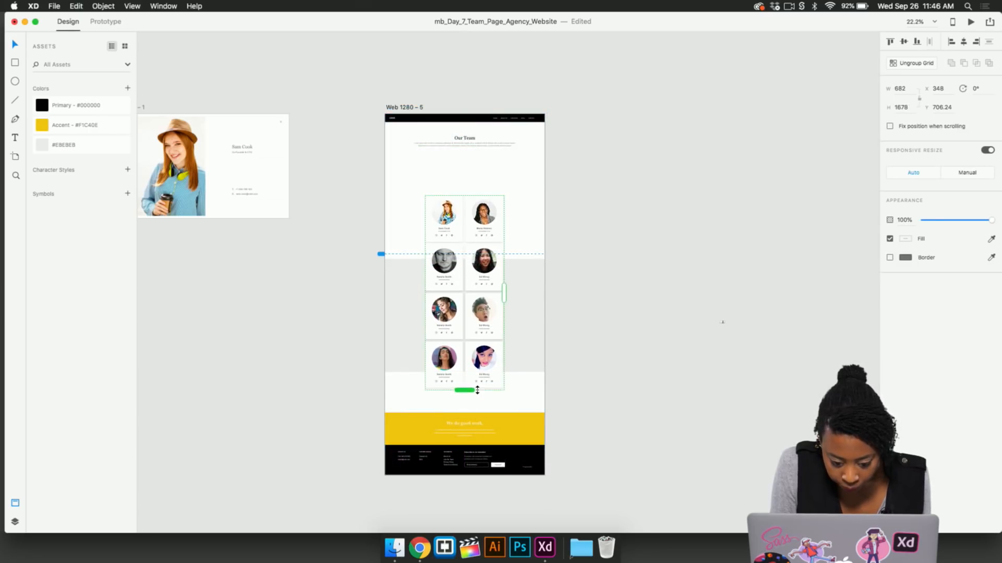
Move the team grid up beneath the "Our Team" paragraph, to Y 413.24
scroll(478, 393, "up", 5)
scroll(472, 365, "up", 3)
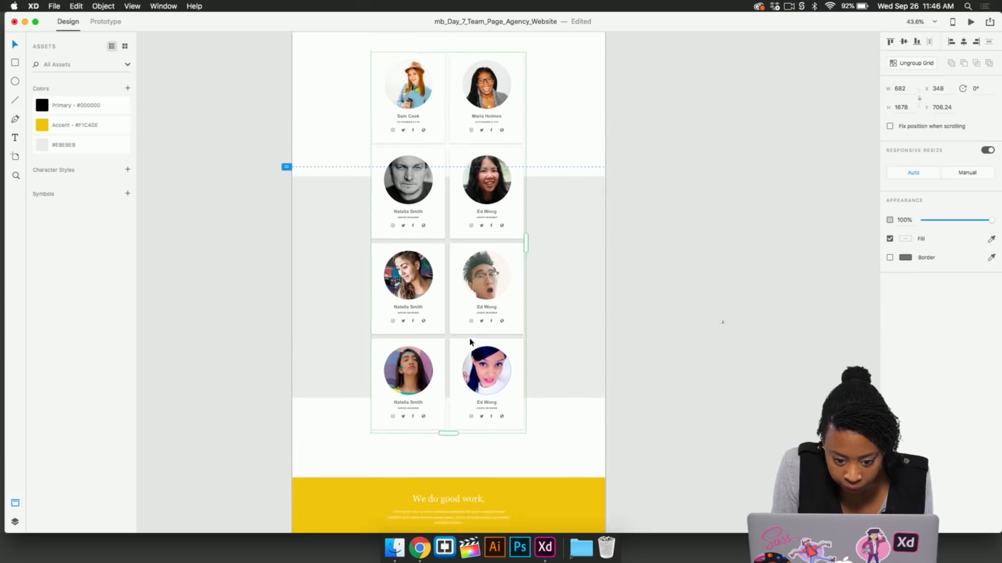
scroll(470, 342, "up", 3)
left_click_drag(470, 342, 472, 274)
scroll(577, 343, "down", 3)
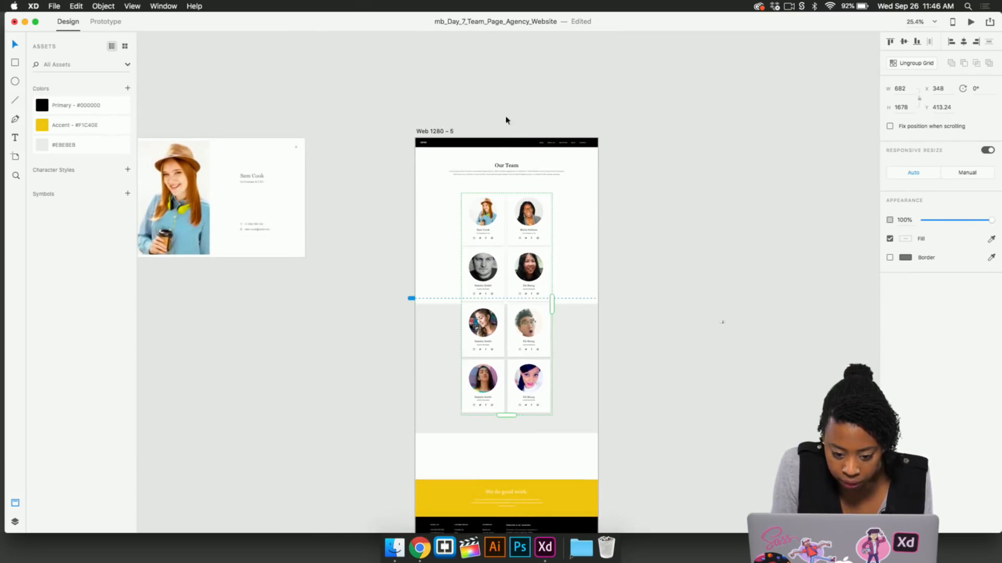
Shorten the Web 1280 – 5 artboard to a height of 2665
left_click(452, 130)
scroll(448, 137, "down", 3)
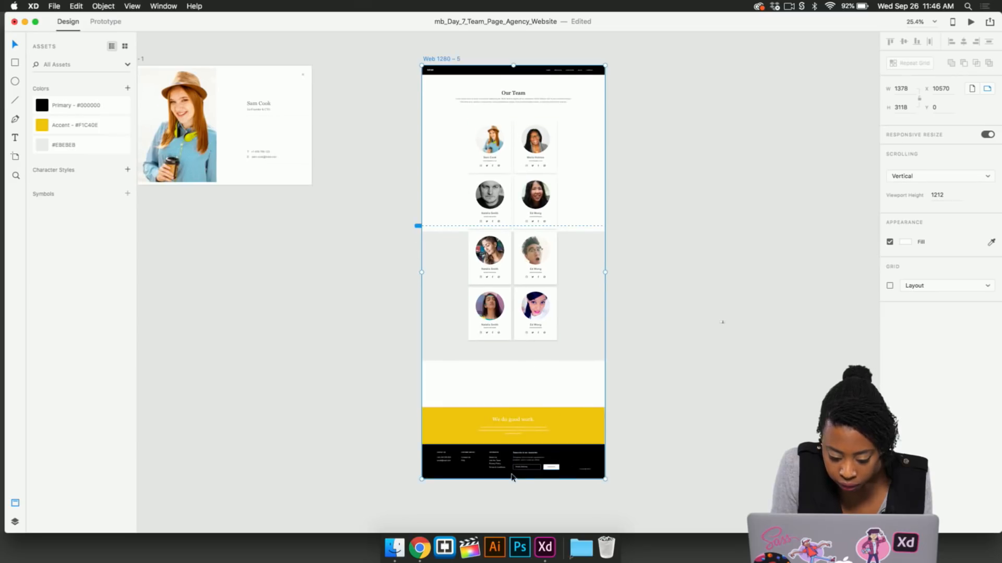
left_click_drag(514, 479, 520, 418)
Stretch the grey background rectangle behind the team grid up to Y 547.71 and down to the yellow banner, at a height of 1577
left_click(583, 236)
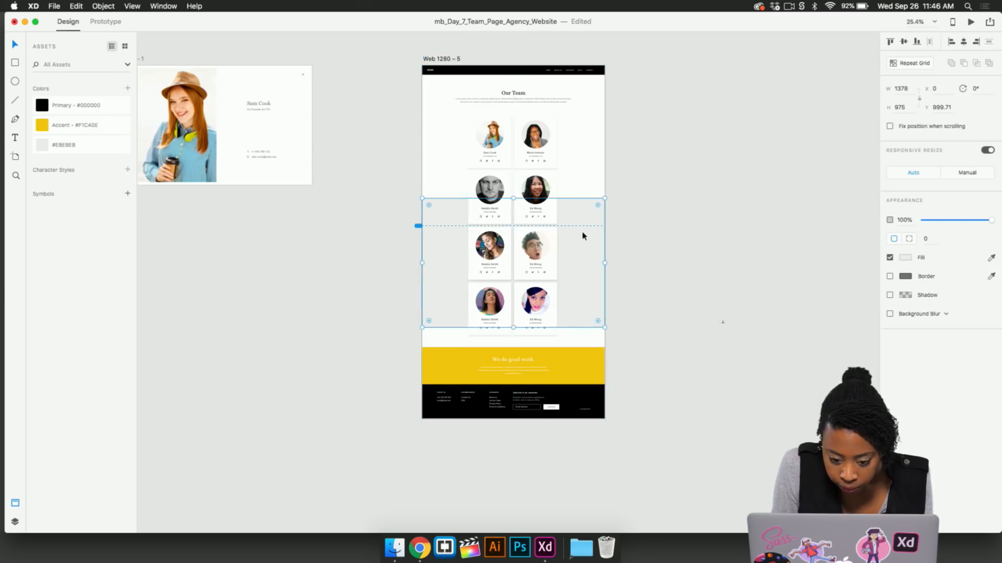
left_click_drag(514, 198, 515, 137)
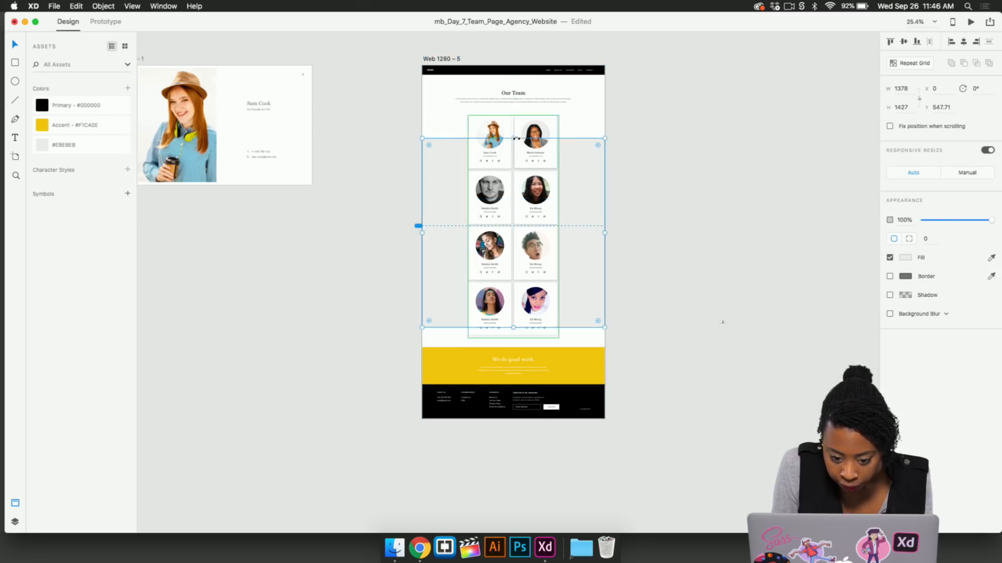
left_click_drag(514, 328, 514, 346)
Narrow the Web 1280 – 5 artboard to a width of 1101 with responsive resize on
scroll(623, 199, "up", 5)
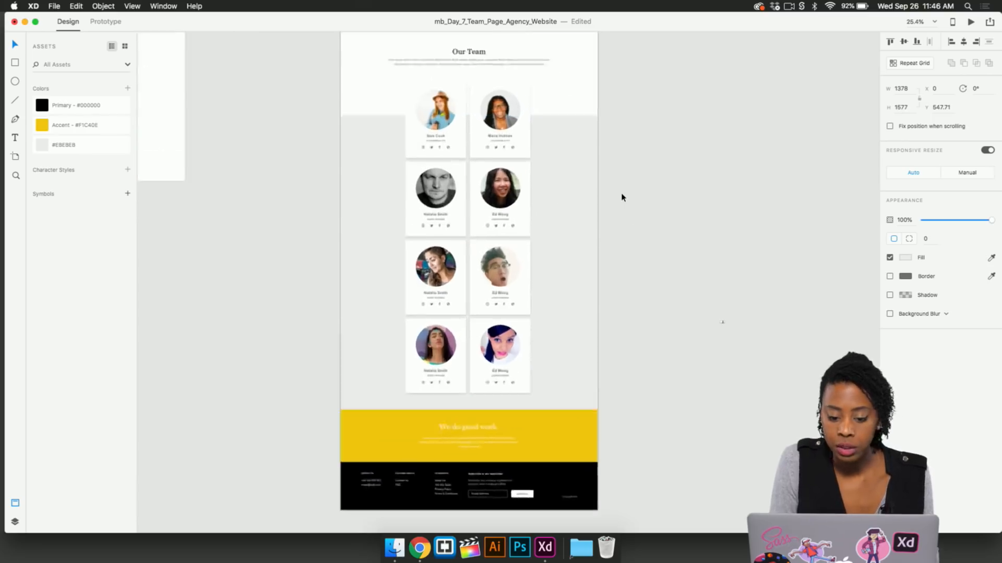
scroll(623, 198, "left", 1)
scroll(623, 198, "down", 5)
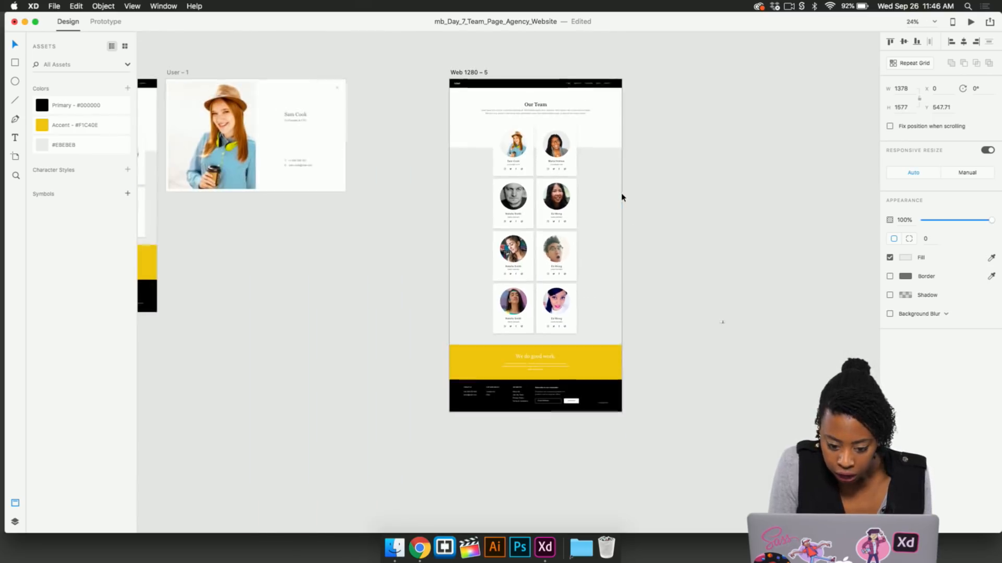
left_click(471, 73)
left_click_drag(621, 247, 588, 264)
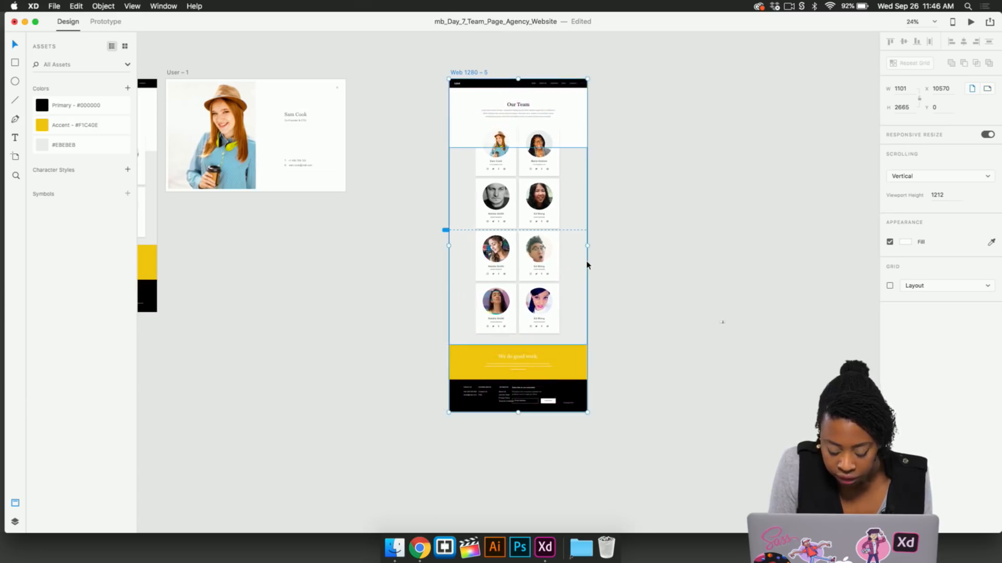
Delete the newsletter subscription group from the footer of the narrowed artboard
scroll(535, 224, "up", 5)
scroll(535, 224, "up", 5)
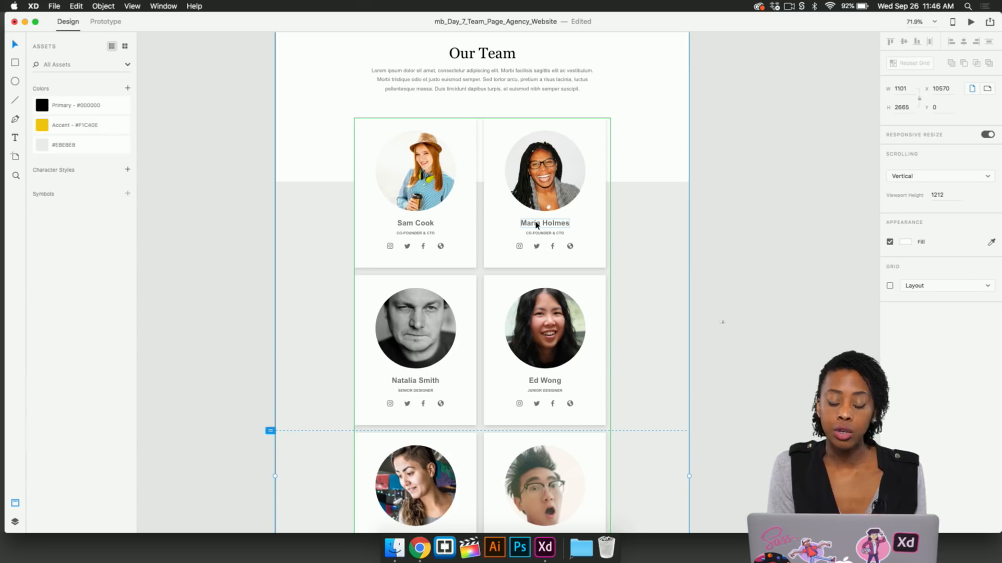
scroll(655, 311, "down", 10)
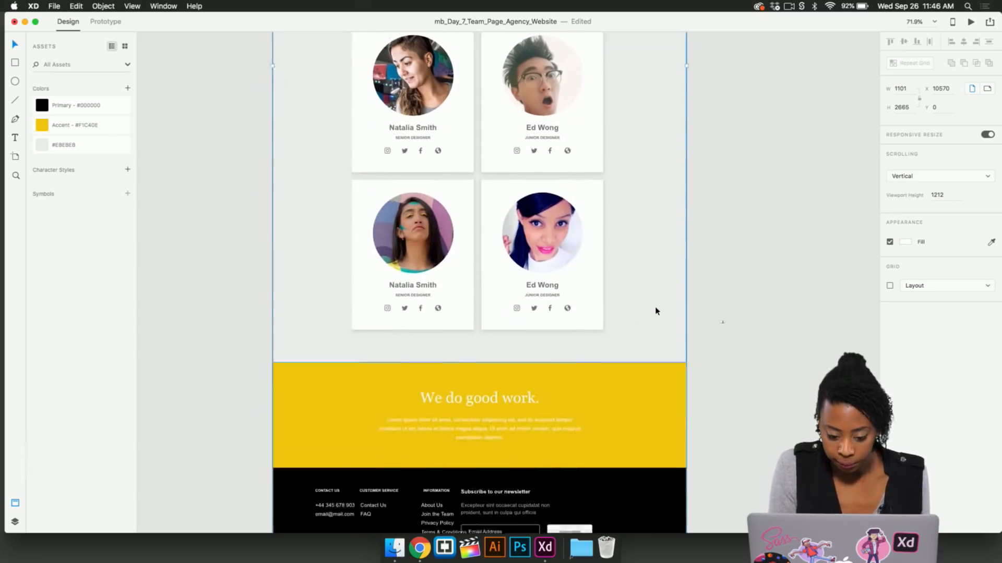
scroll(499, 423, "down", 2)
left_click(480, 388)
scroll(478, 389, "up", 5)
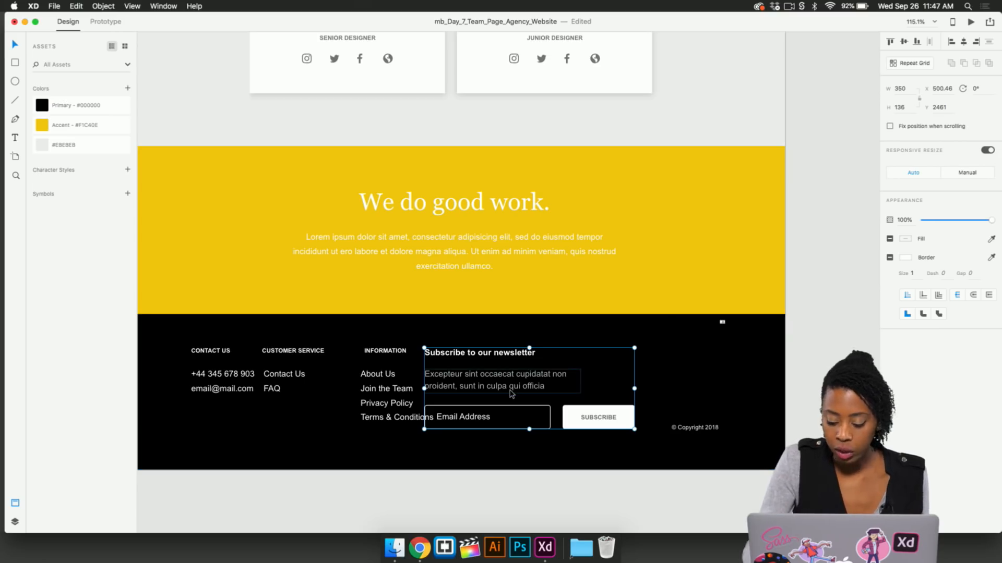
key("Delete")
Spread out the footer by moving the Information and Customer Service headings and their links to the right
left_click(399, 401)
left_click_drag(395, 354, 554, 387)
left_click(294, 351)
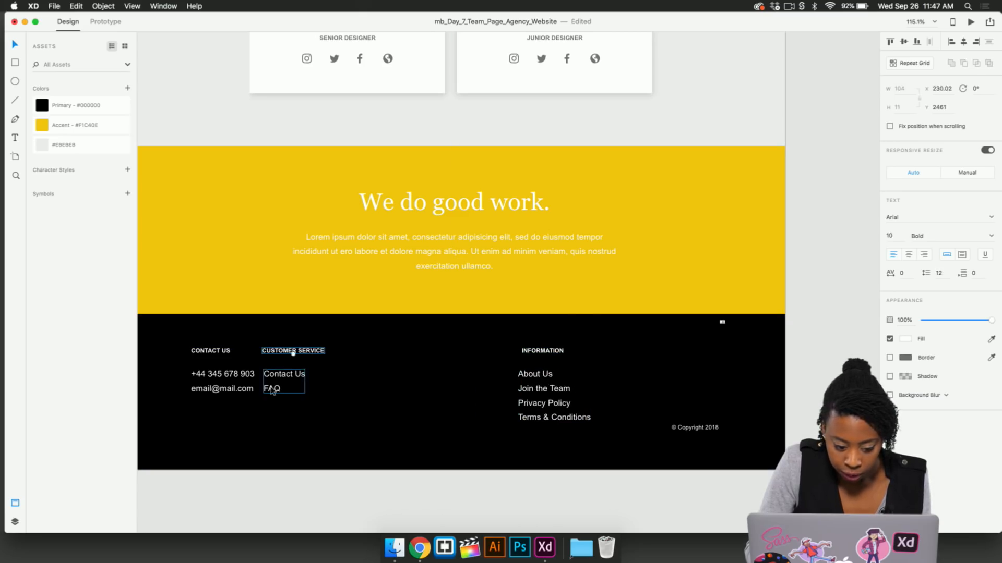
left_click_drag(278, 390, 431, 402)
left_click_drag(542, 407, 572, 407)
Move the footer's Contact Us heading and contact details right to X 255
left_click(227, 353)
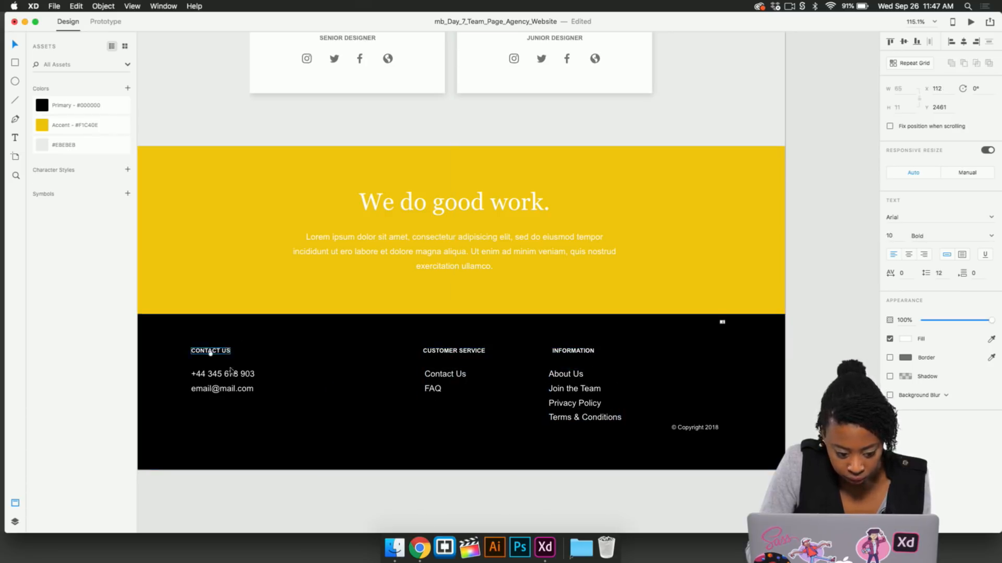
left_click_drag(229, 396, 233, 397)
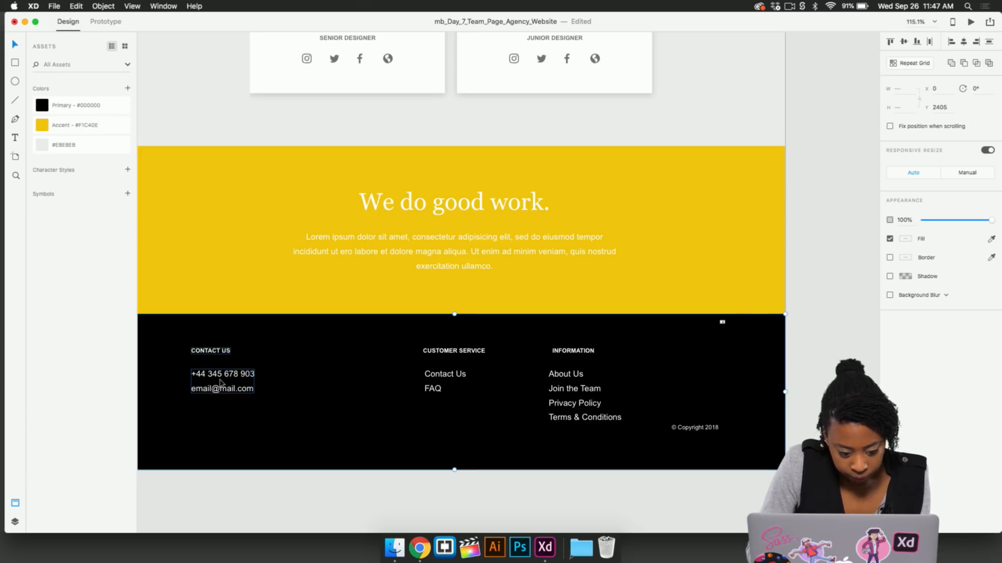
left_click(218, 484)
left_click(222, 387)
left_click(220, 353, "shift")
left_click_drag(220, 352, 306, 357)
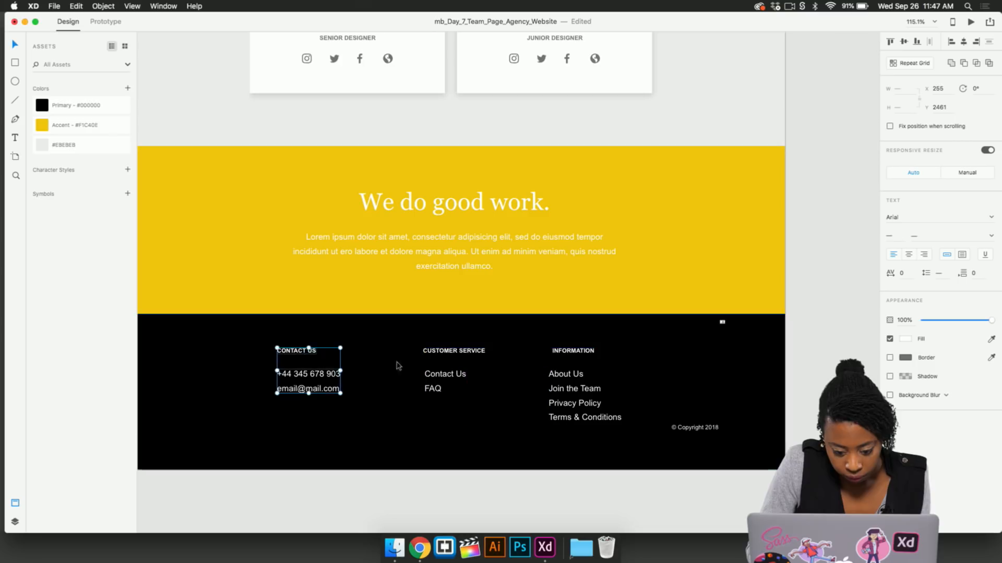
Align the footer's Information heading with the links below it, at X 707.36
left_click(572, 353)
left_click_drag(572, 353, 569, 353)
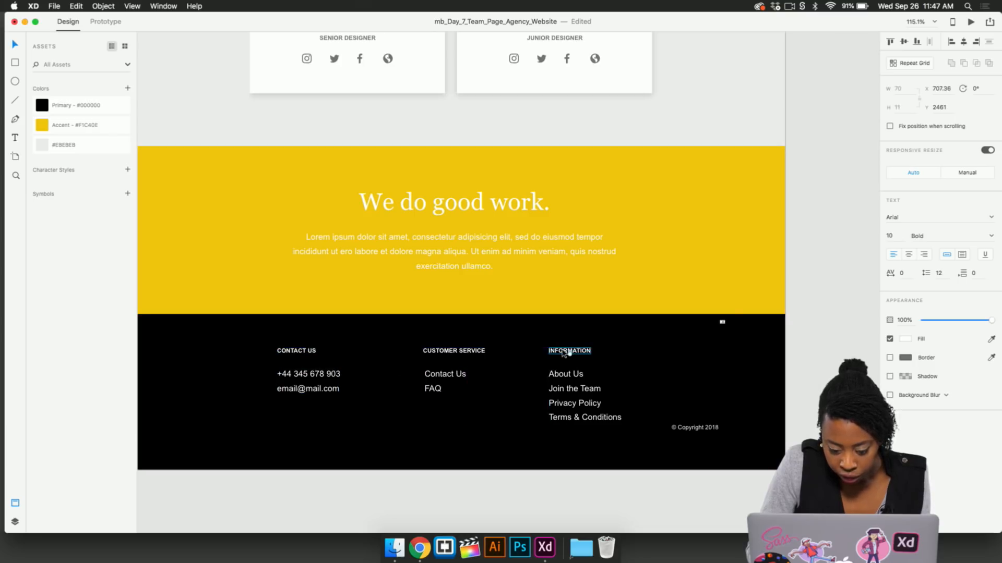
left_click(525, 493)
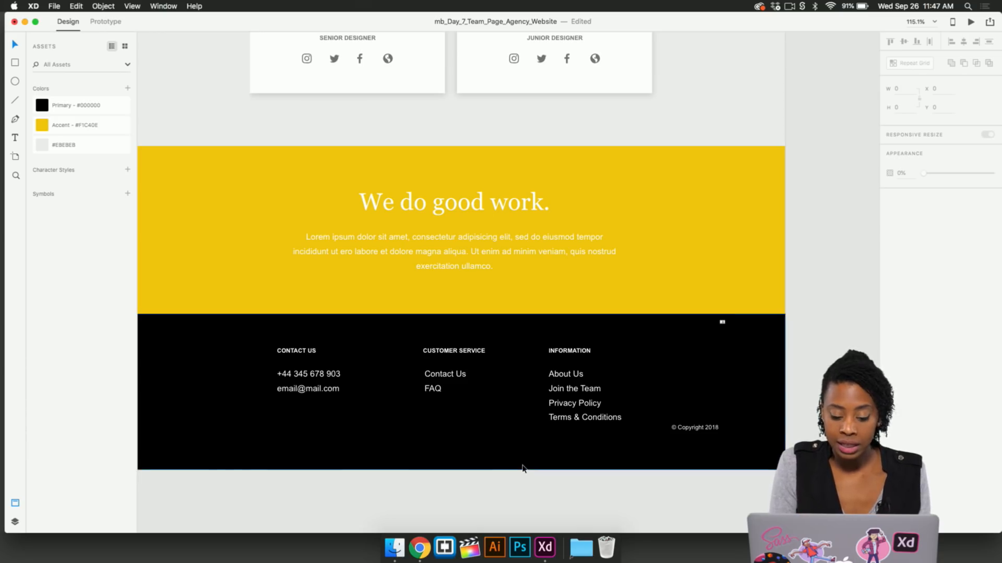
Extend the top edge of the grey background rectangle slightly higher behind the first row of team cards
scroll(524, 468, "down", 5)
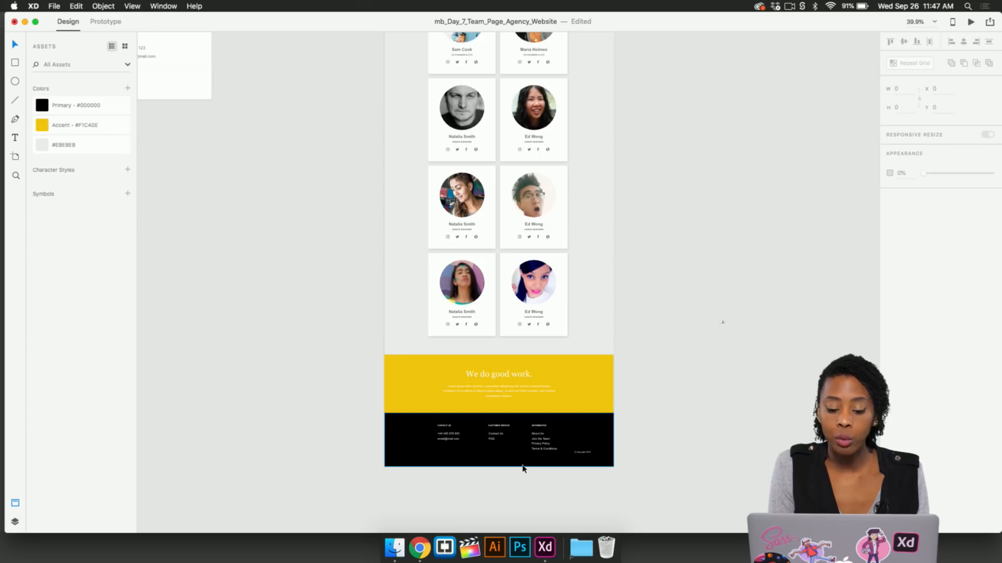
scroll(667, 231, "up", 4)
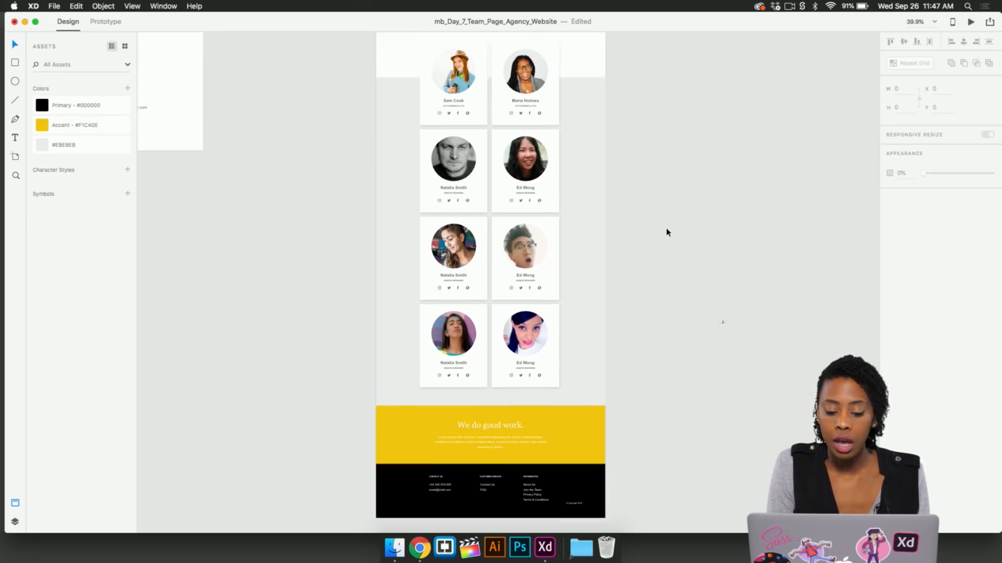
left_click(572, 174)
left_click_drag(484, 123, 485, 106)
left_click(641, 124)
scroll(641, 123, "down", 5)
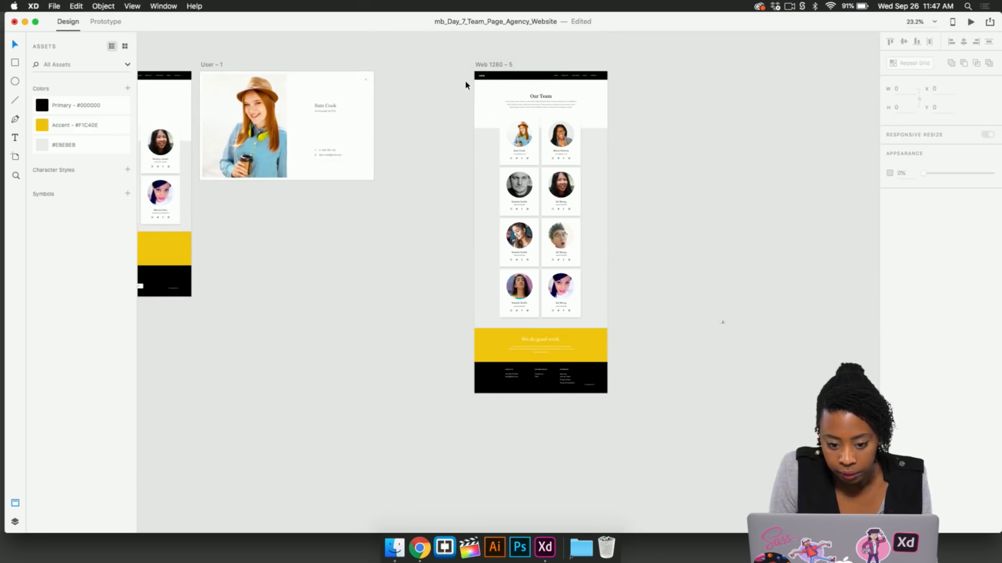
left_click(483, 69)
scroll(601, 221, "up", 4)
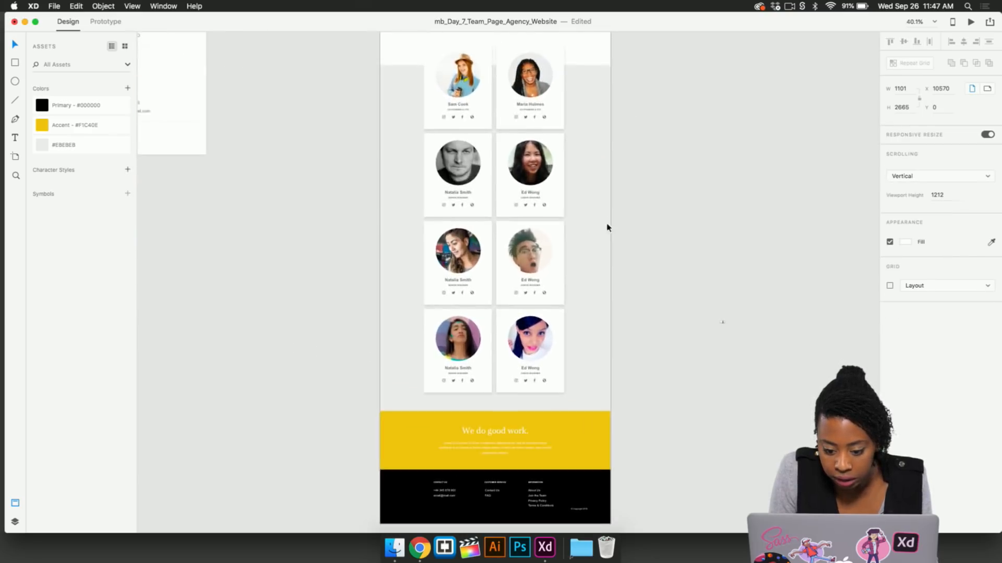
mouse_move(610, 244)
left_mouse_down()
mouse_move(577, 251)
mouse_move(619, 253)
left_mouse_up()
key("super+z")
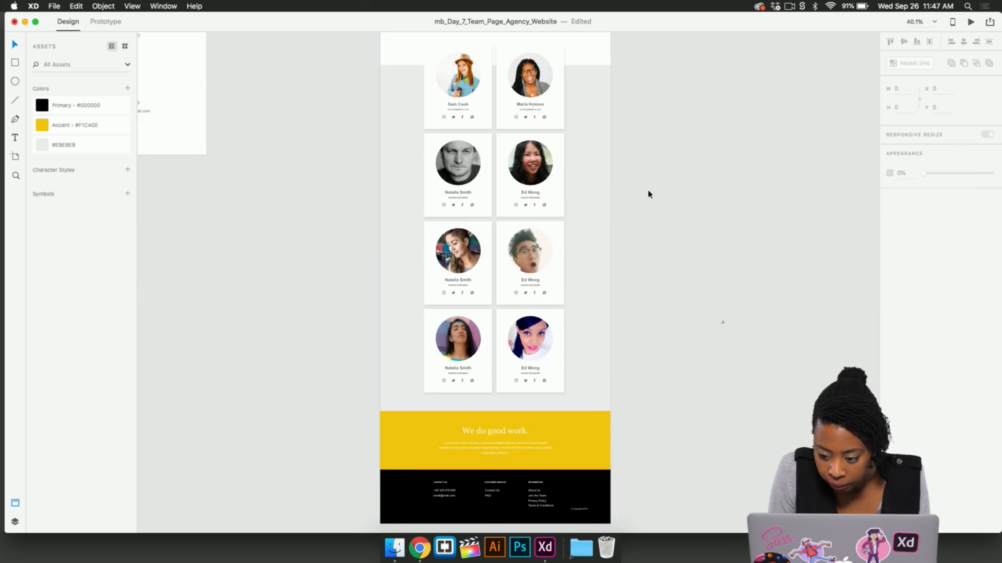
Inspect the Web 1280 – 5 artboard up close and in full, and compare it with the four-column Web 1280 – 3 artboard
left_click(573, 198)
scroll(631, 217, "up", 5)
scroll(631, 218, "up", 1)
left_click(397, 118)
left_click(687, 295)
left_click(407, 115)
scroll(602, 320, "down", 1)
mouse_move(593, 374)
left_mouse_down()
mouse_move(601, 375)
mouse_move(590, 376)
left_mouse_up()
left_click(615, 360)
scroll(617, 336, "down", 8)
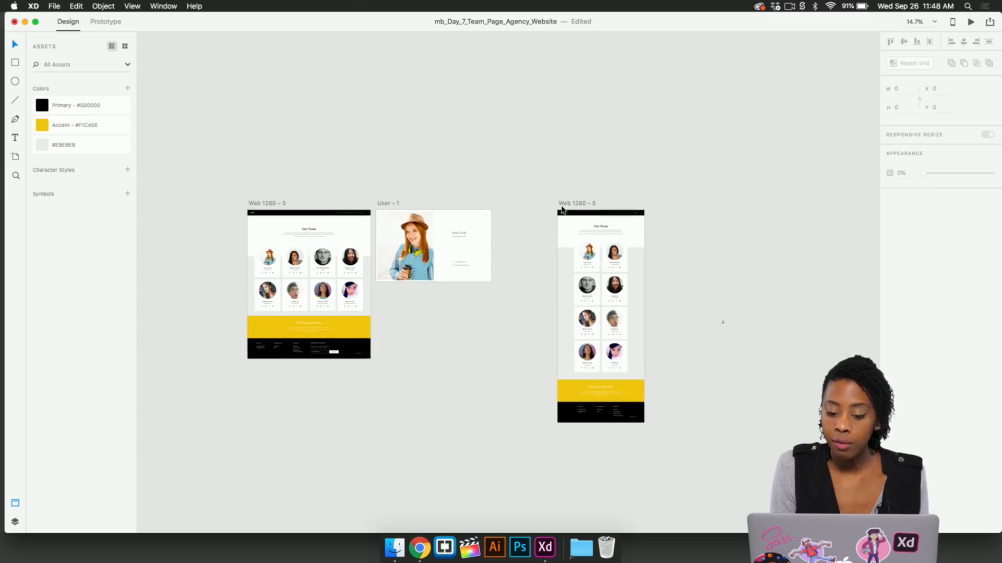
scroll(562, 211, "up", 3)
scroll(637, 278, "up", 8)
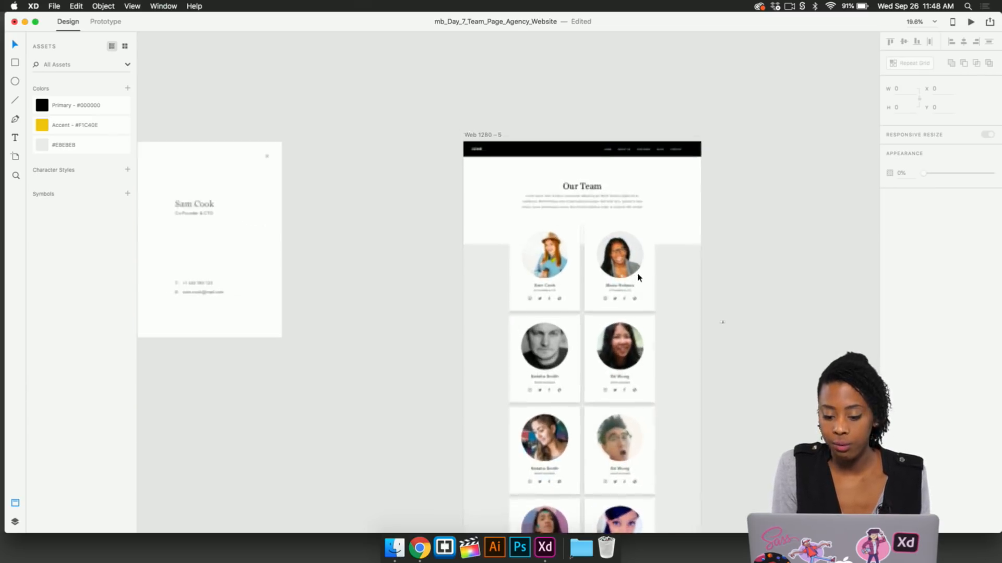
scroll(638, 278, "down", 2)
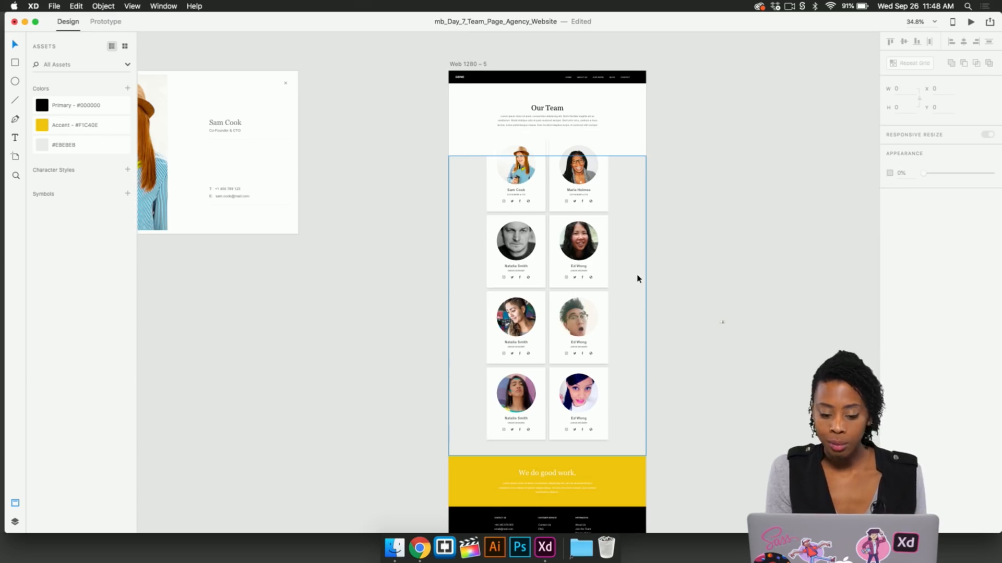
In Prototype mode, link the first team member's card on Web 1280 – 3 to the User – 1 artboard
scroll(637, 278, "left", 10)
scroll(637, 279, "left", 2)
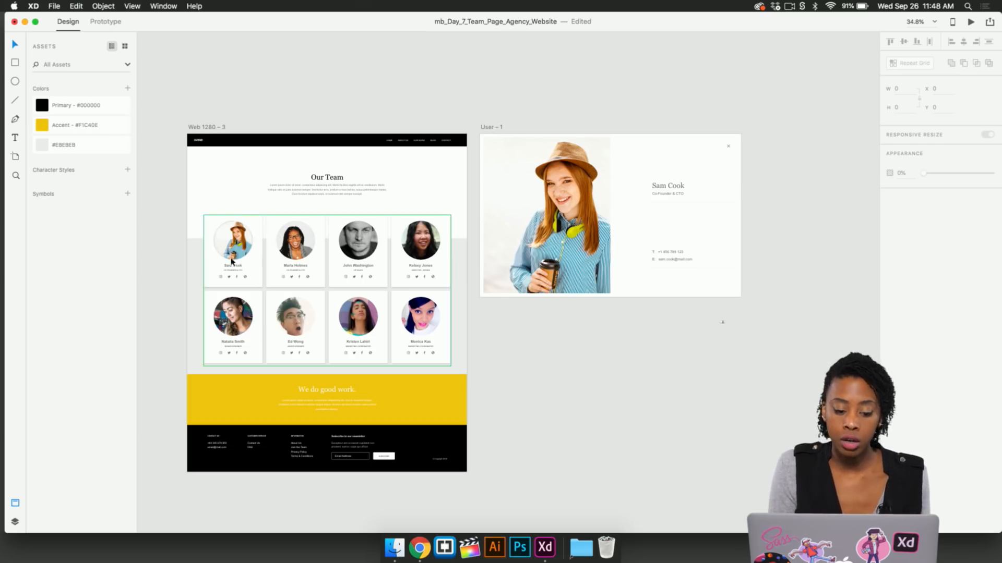
left_click(105, 21)
scroll(241, 247, "up", 3)
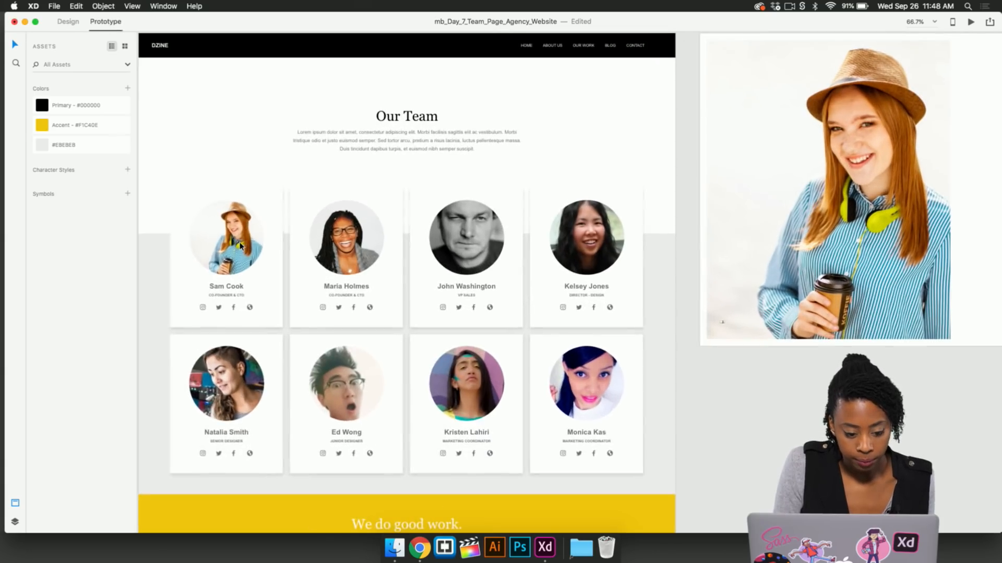
left_click(256, 236)
double_click(260, 234)
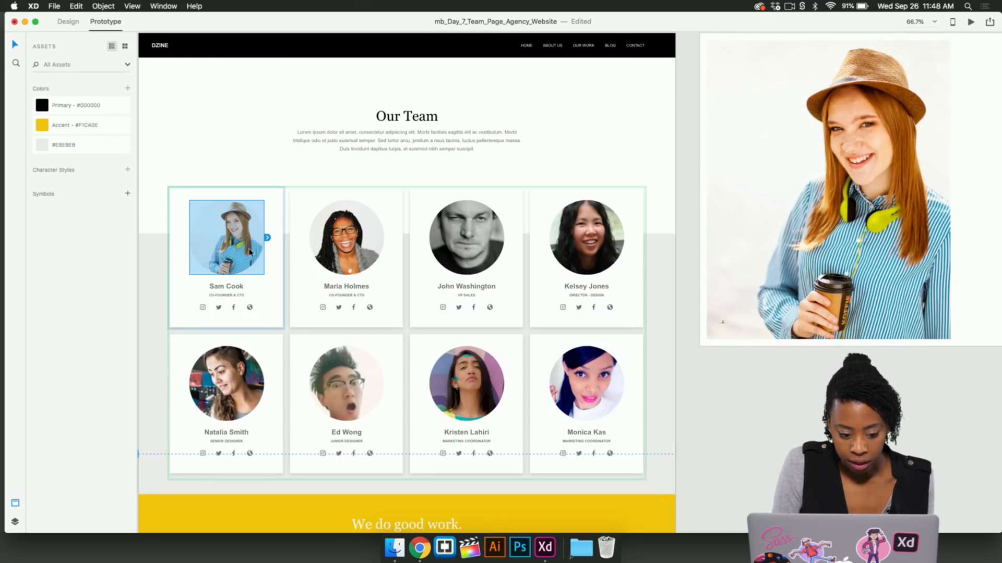
scroll(262, 259, "down", 3)
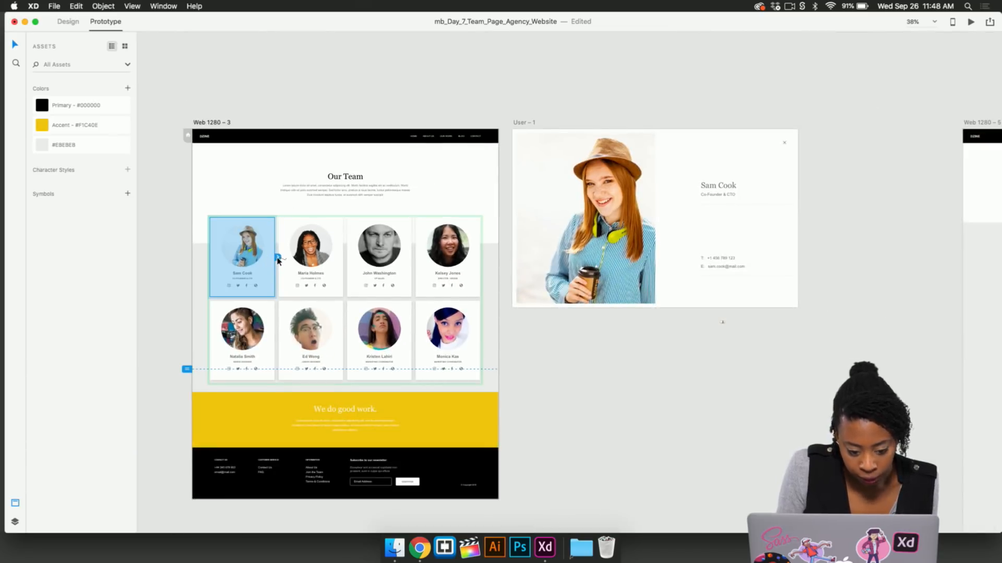
left_click_drag(278, 259, 556, 207)
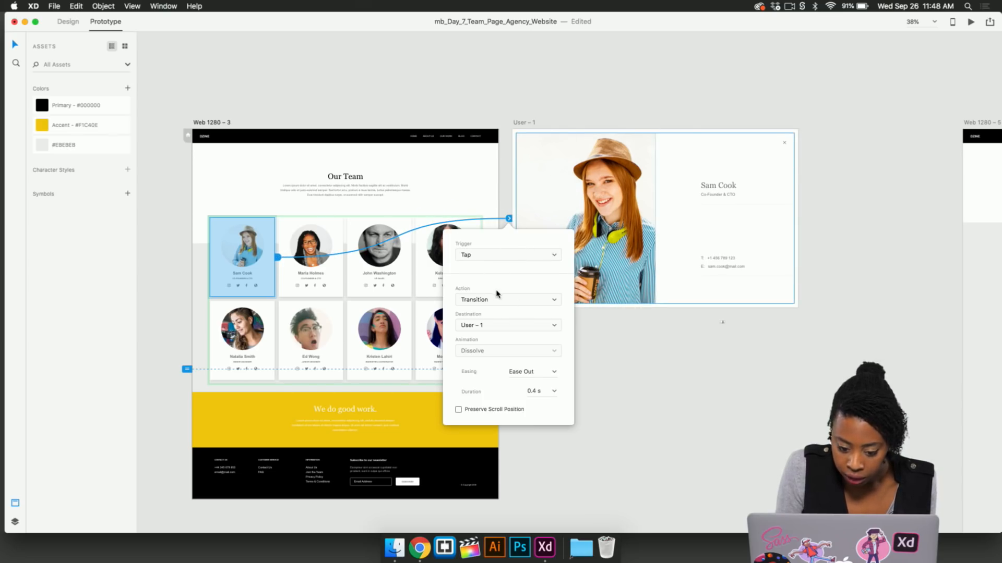
Set the card's connection to an Overlay action with a Dissolve animation and a duration of 0.2 s
left_click(497, 304)
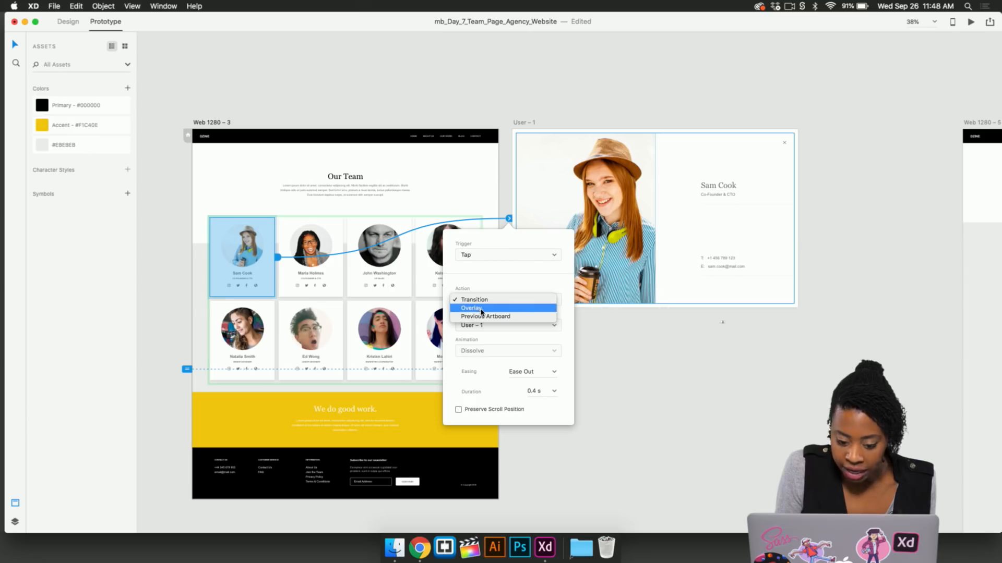
left_click(480, 308)
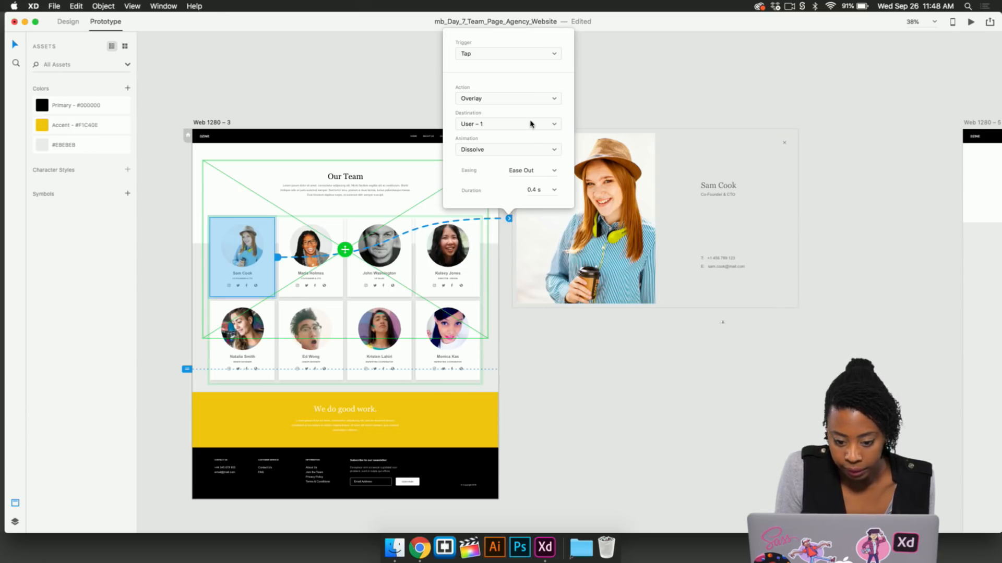
left_click(497, 151)
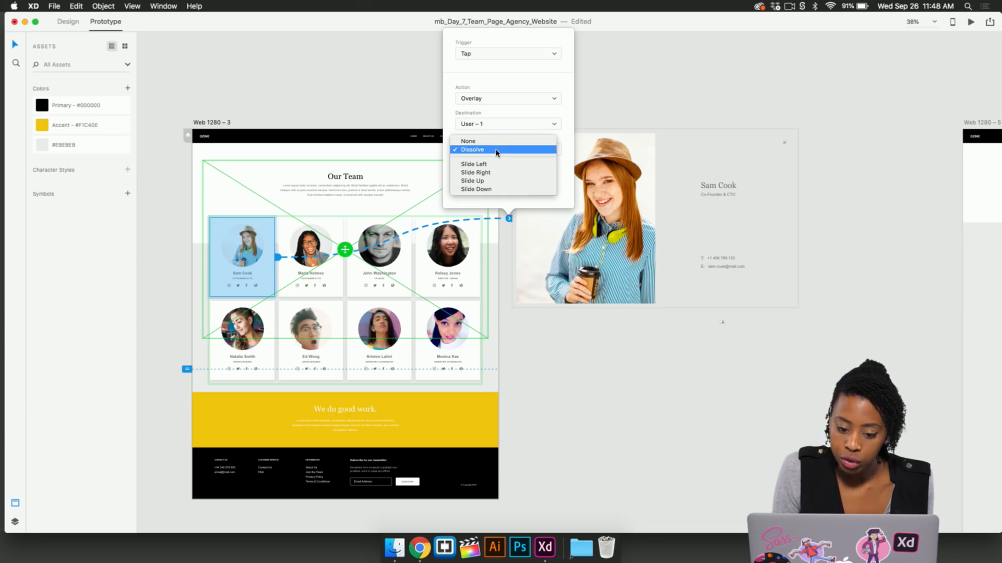
left_click(497, 151)
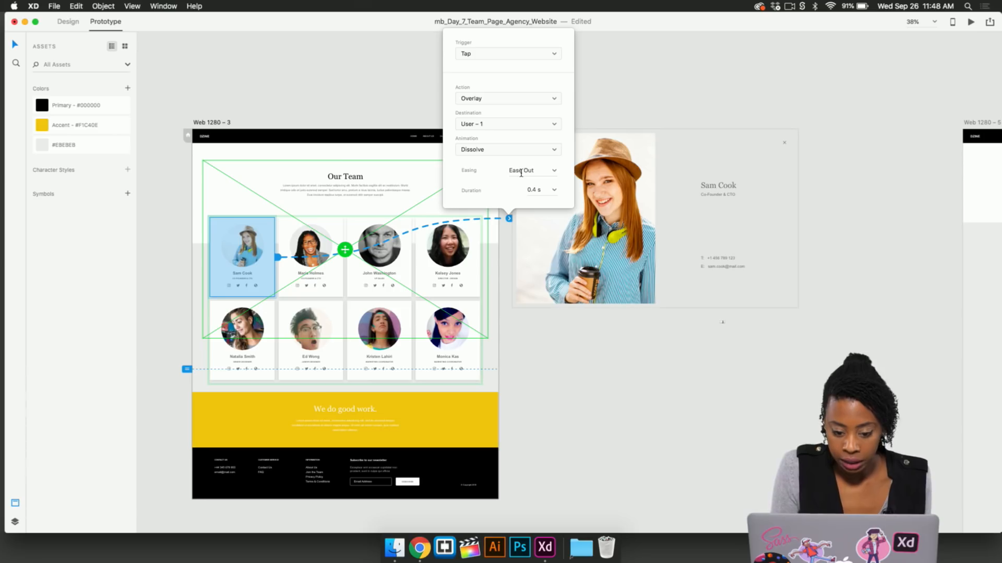
left_click(555, 192)
left_click(543, 204)
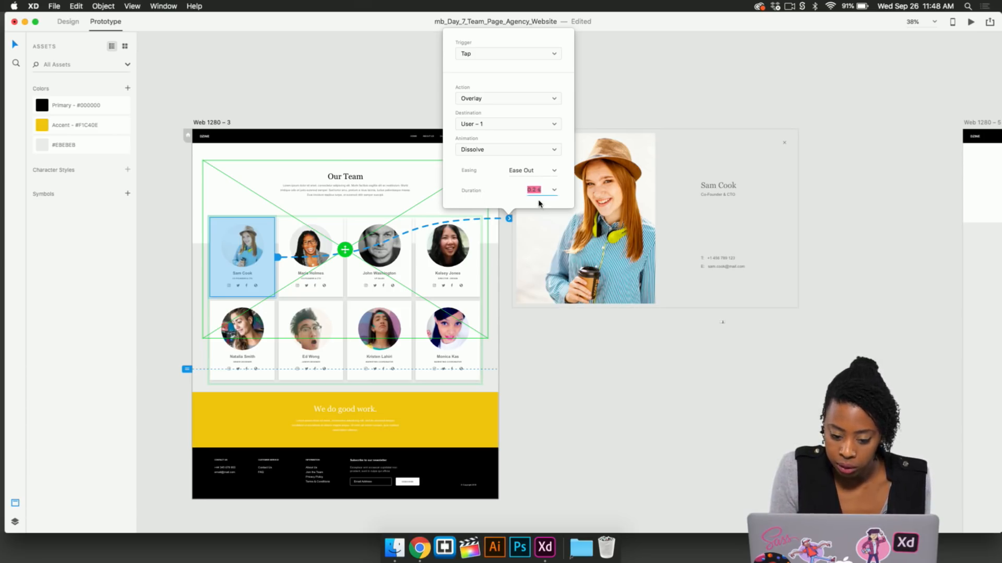
left_click(636, 113)
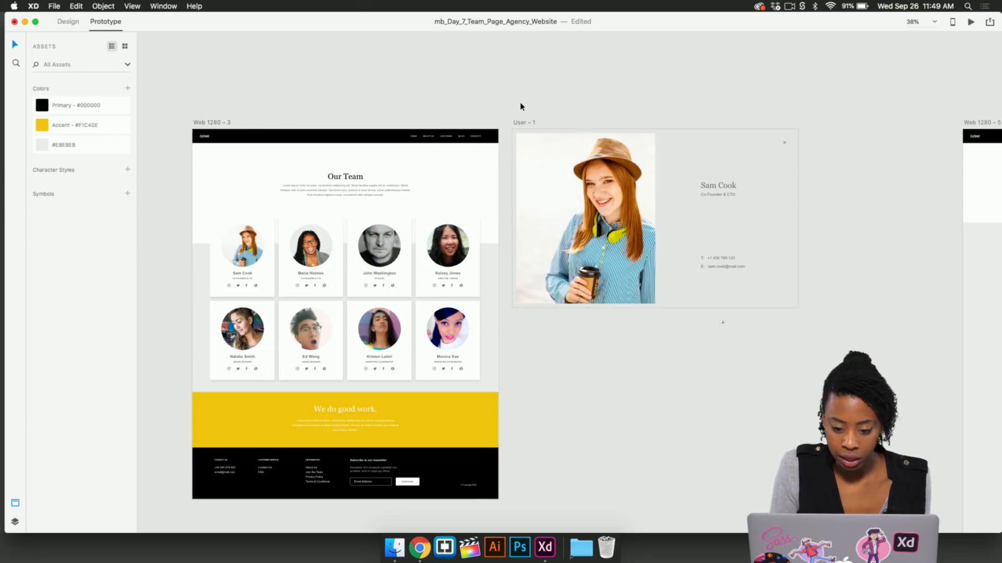
Turn on the white fill of the User – 1 artboard in Design mode and return to Prototype mode
left_click(522, 123)
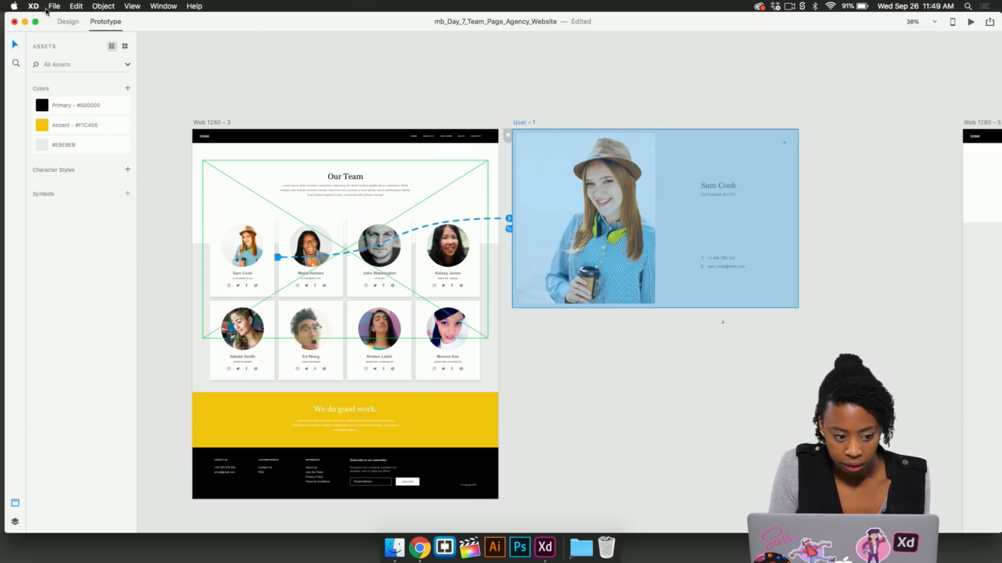
left_click(67, 22)
left_click(890, 224)
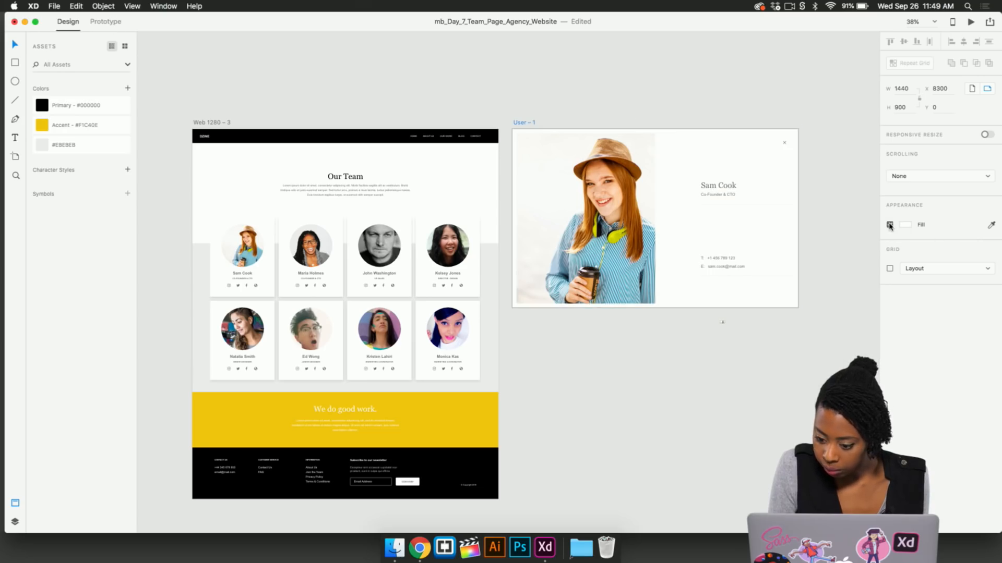
left_click(101, 26)
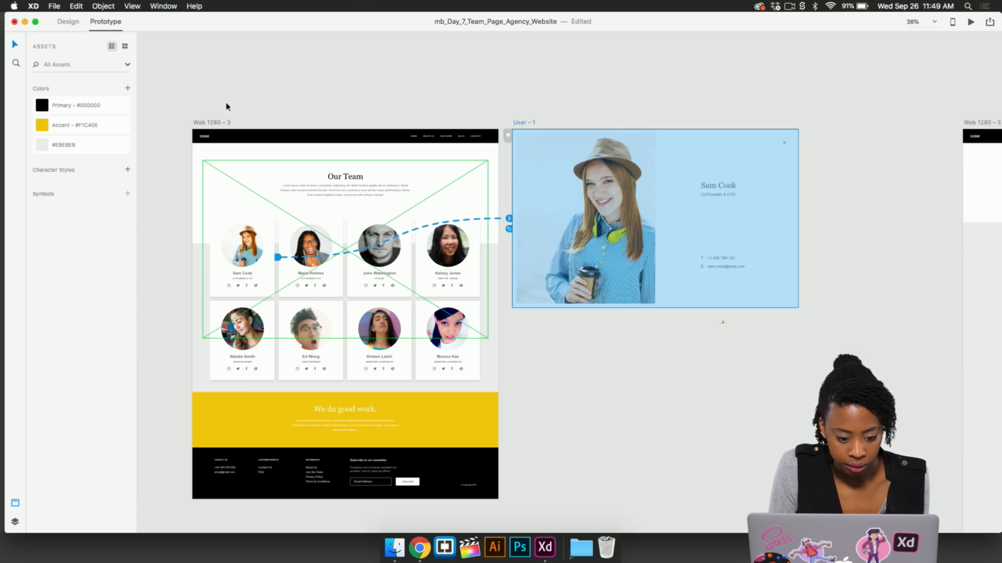
Preview the prototype from Web 1280 – 3 and test opening and closing the first team member's profile overlay
left_click(225, 124)
left_click(286, 104)
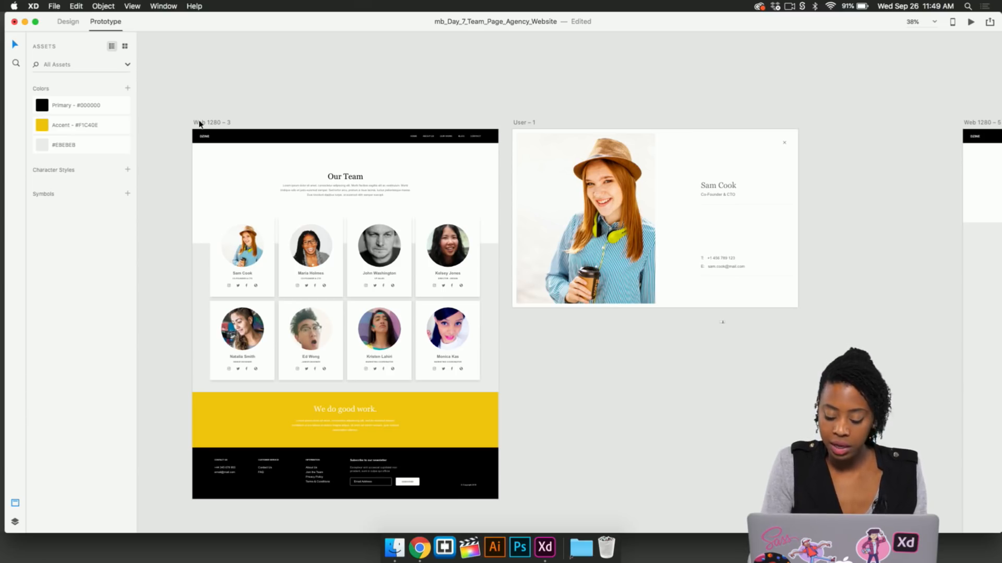
key("super+Return")
left_click_drag(512, 30, 438, 32)
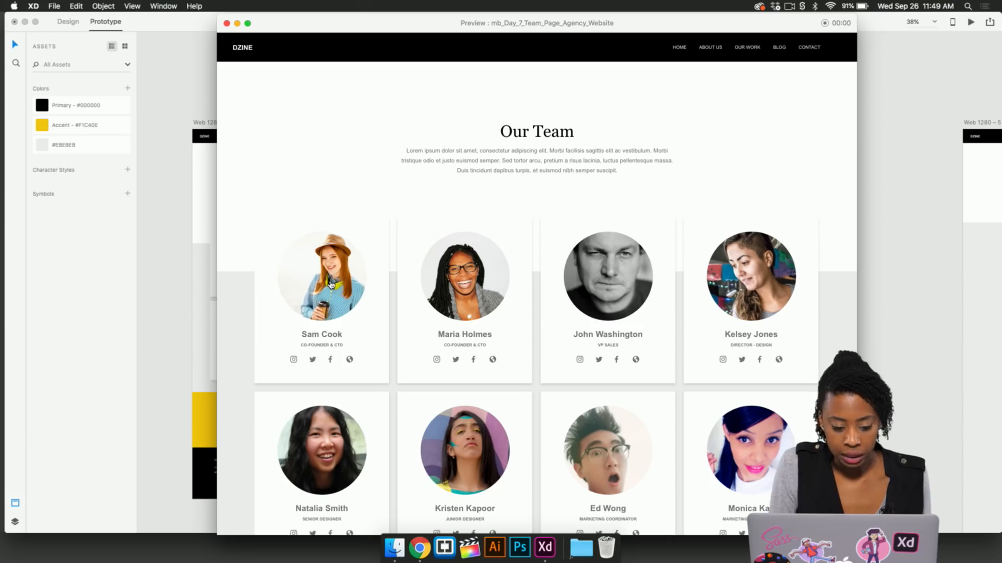
left_click(347, 274)
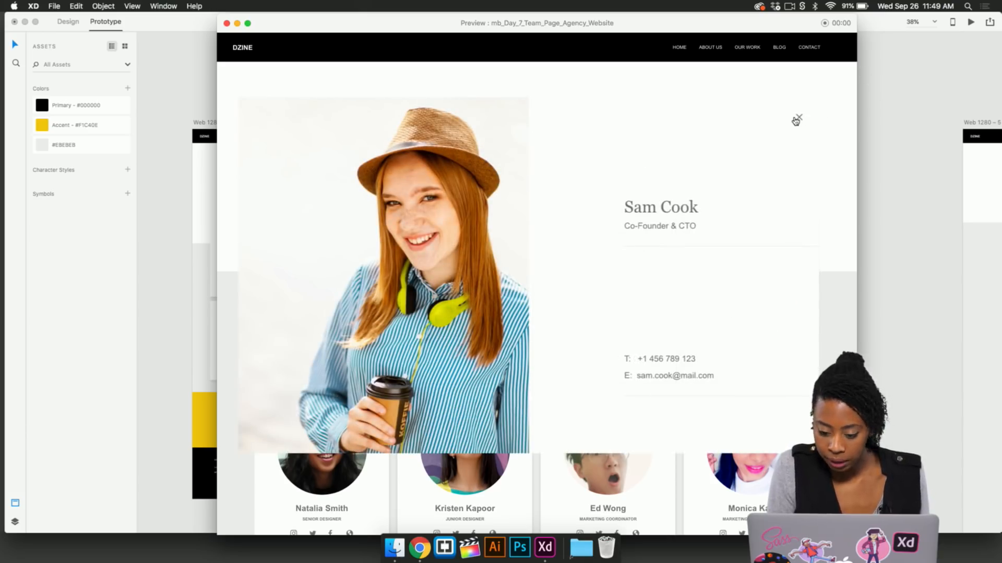
left_click(796, 121)
left_click(356, 271)
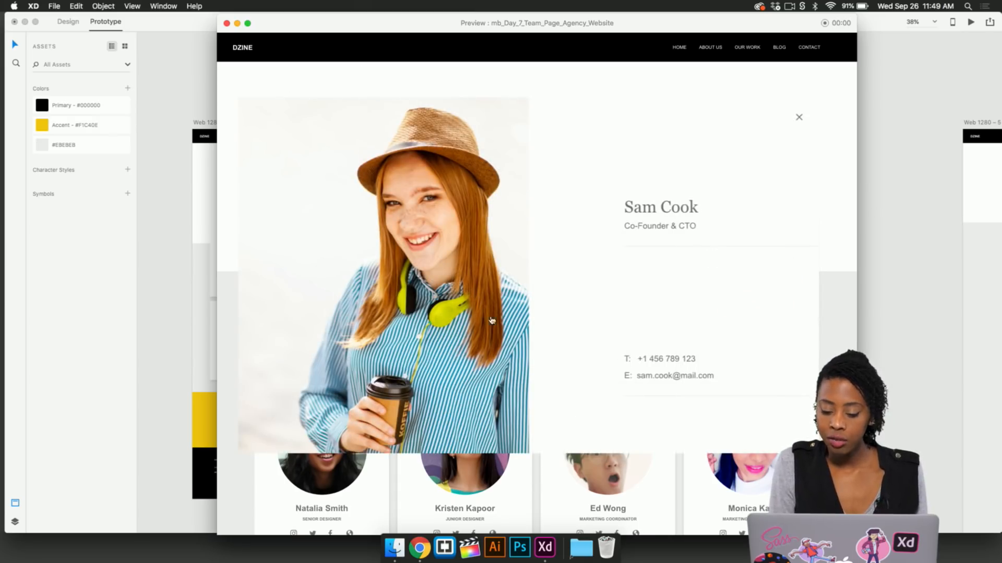
left_click(226, 23)
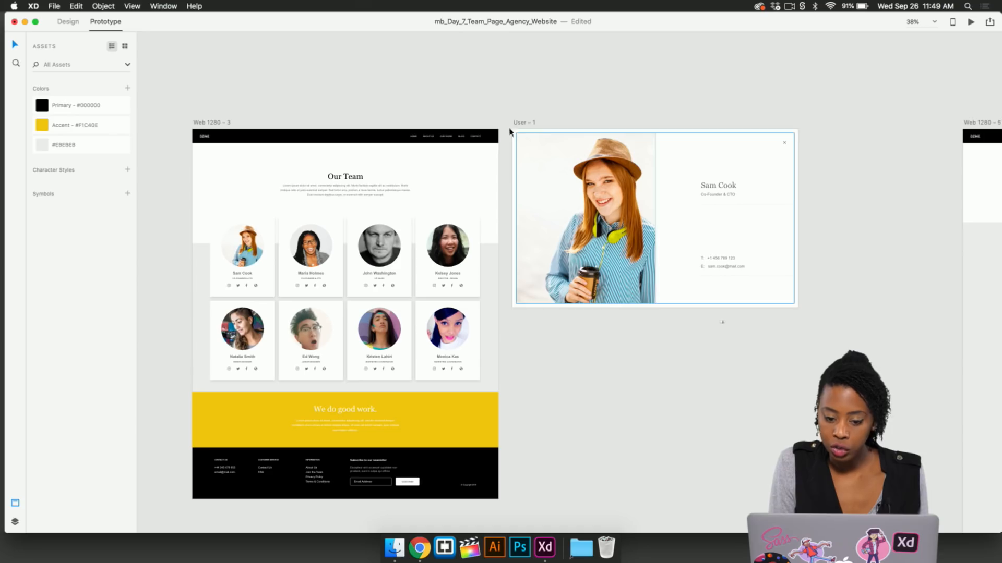
In Design mode, draw a 700 × 860 rectangle beside the photo on User – 1 and send it behind the profile details
key("super+1")
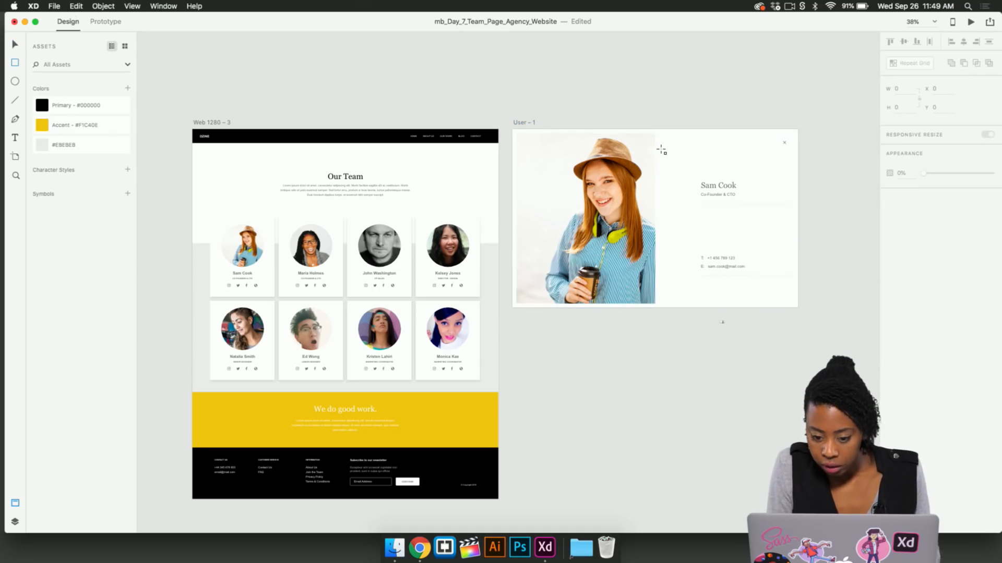
left_click_drag(656, 133, 789, 301)
key("super+shift+bracketleft")
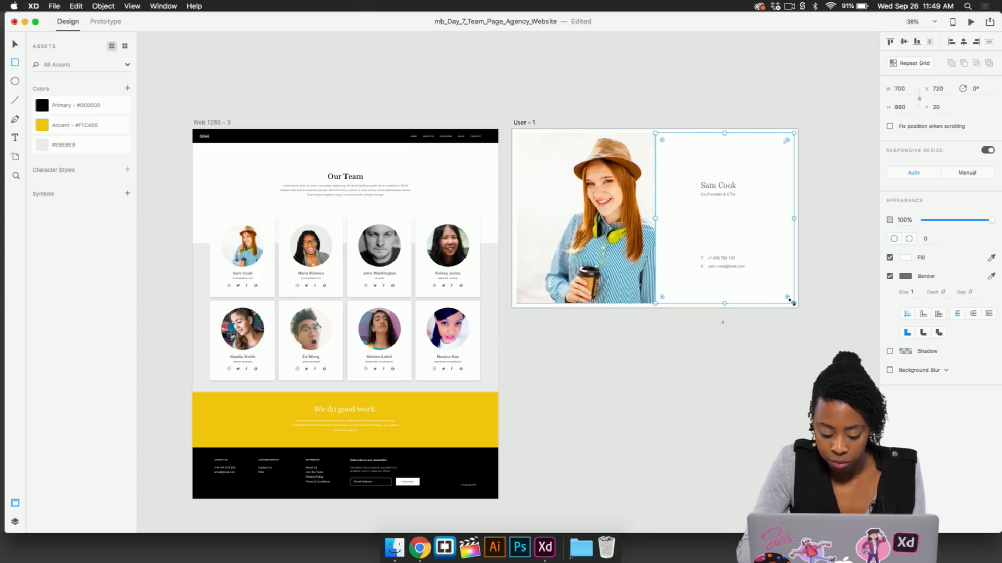
Give the new rectangle a shadow with a blur of 10 and remove its border
left_click(889, 352)
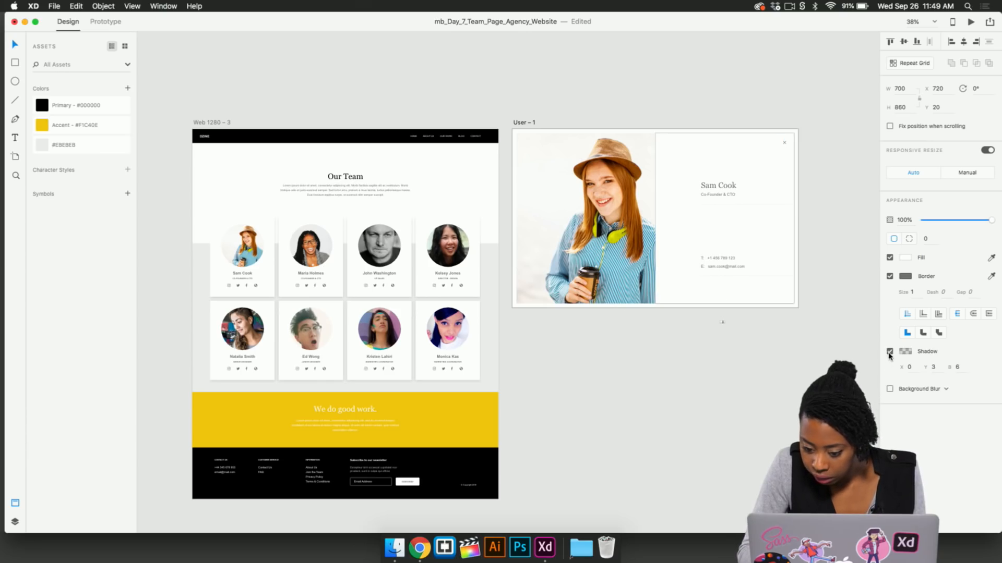
type("10")
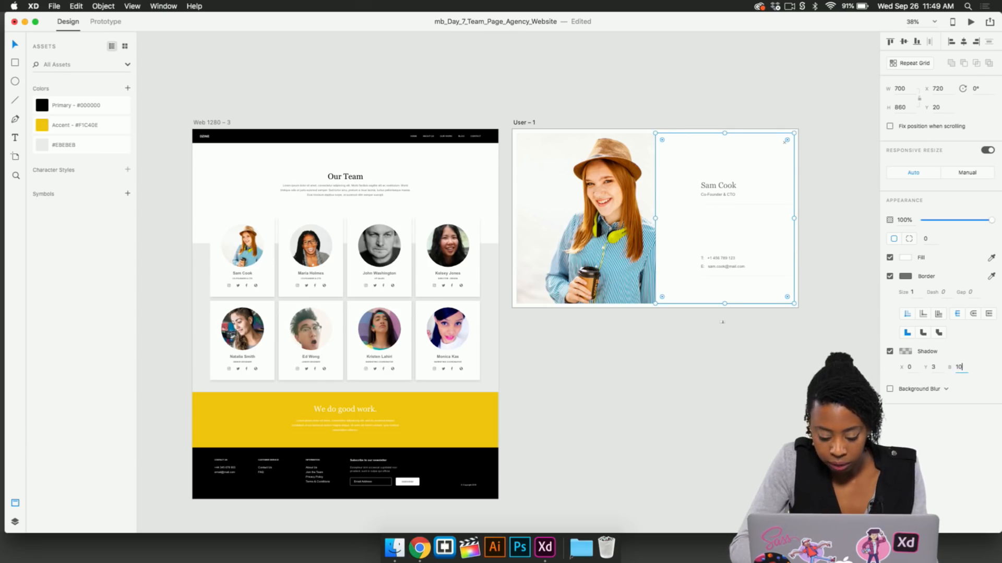
scroll(781, 241, "up", 3)
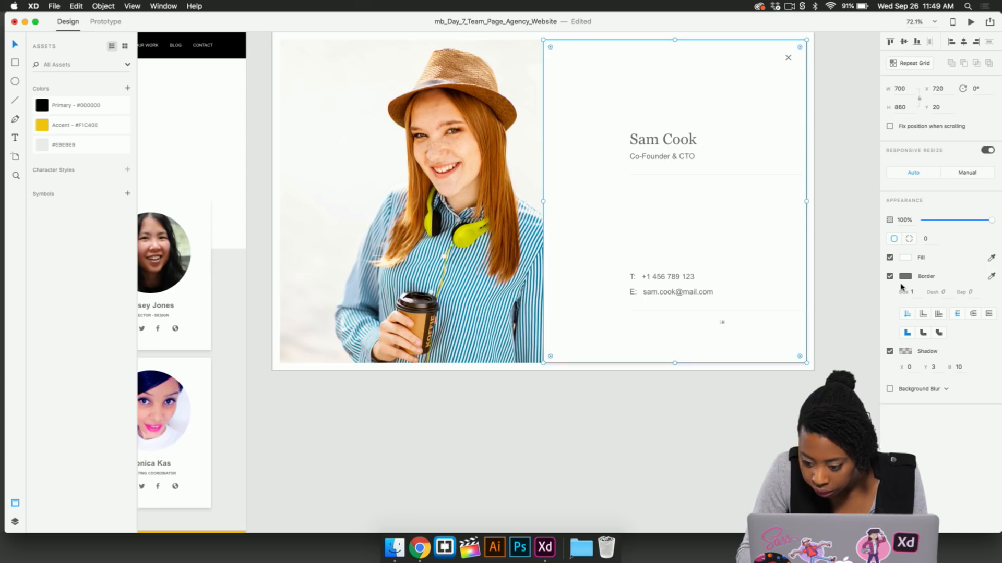
left_click(857, 284)
scroll(859, 284, "down", 2)
scroll(858, 284, "down", 1)
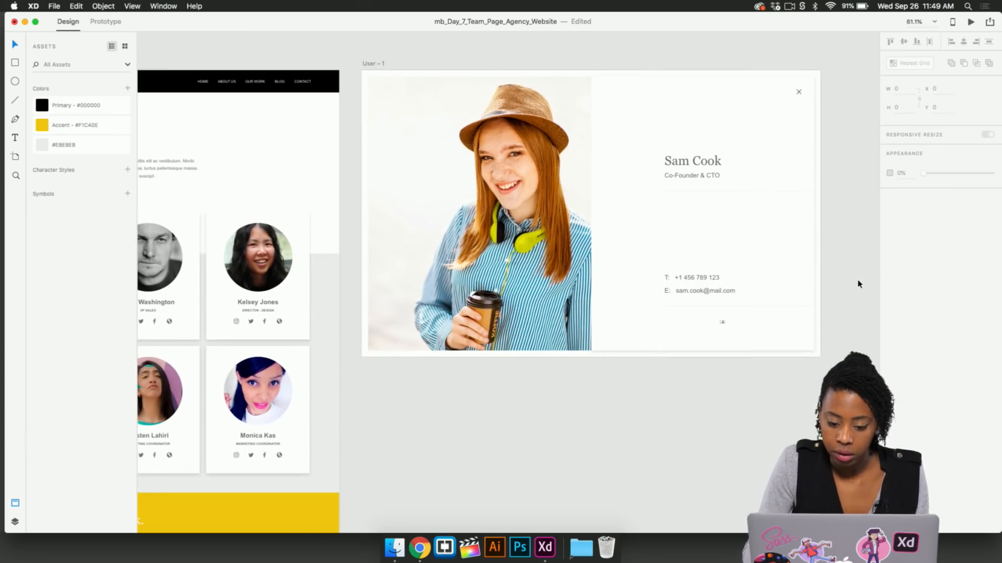
Preview the prototype and open and close the profile overlay to check its shadowed panel
key("super+Return")
left_click(340, 252)
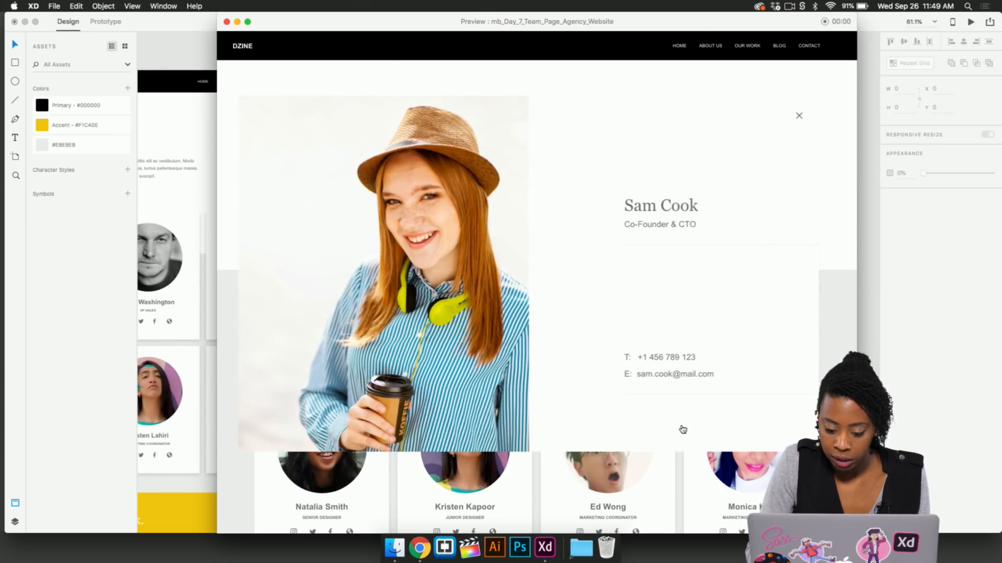
left_click(798, 116)
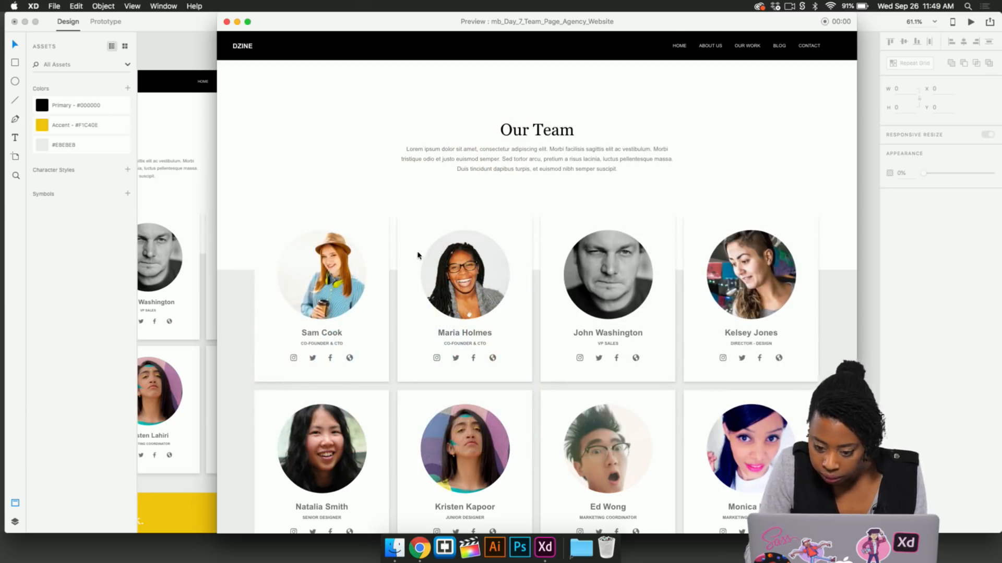
left_click(226, 22)
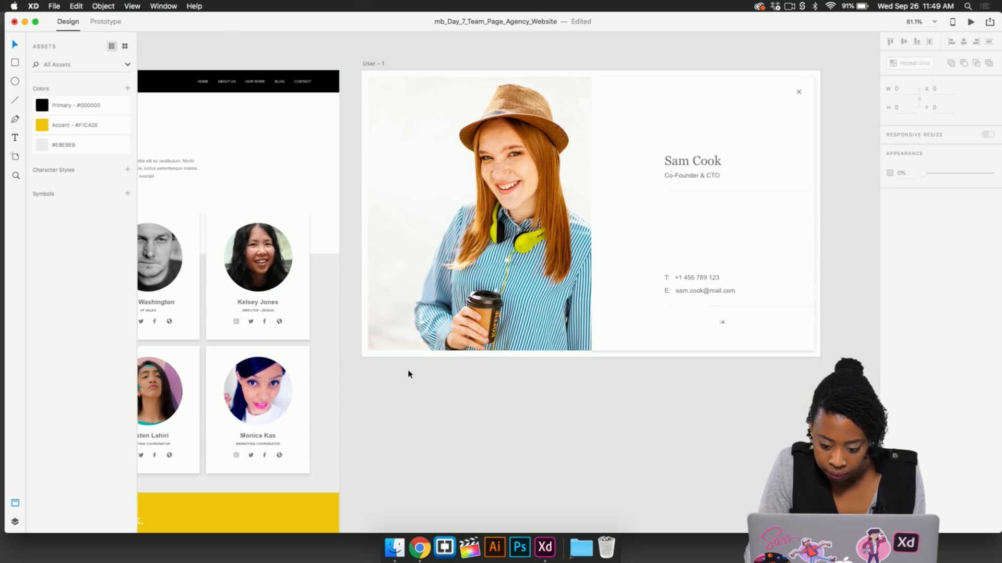
Check which shapes make up the profile on User – 1, and test the profile overlay again in the preview
key("super+minus")
left_click(463, 246)
left_click(494, 249, "shift")
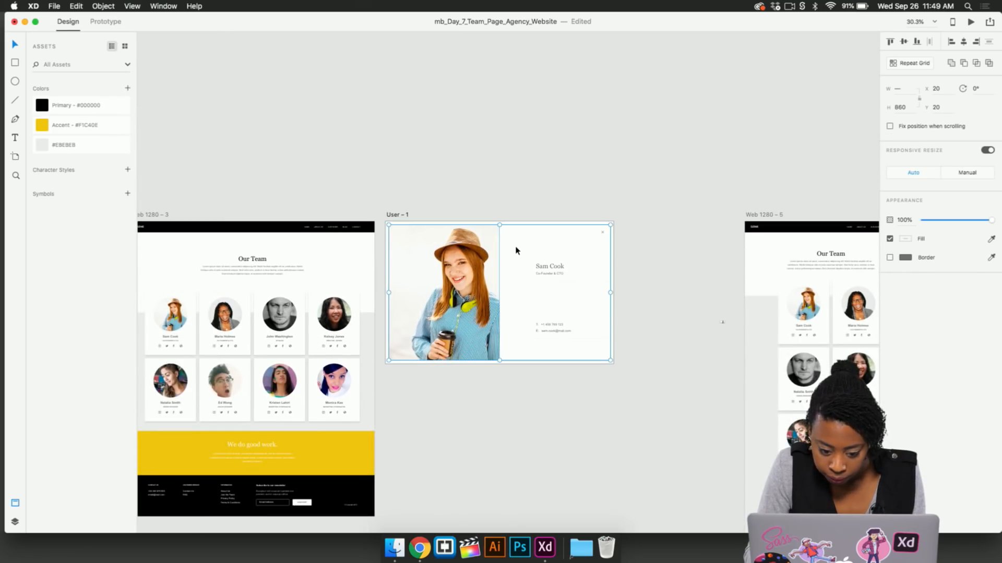
left_click(527, 154)
key("super+Return")
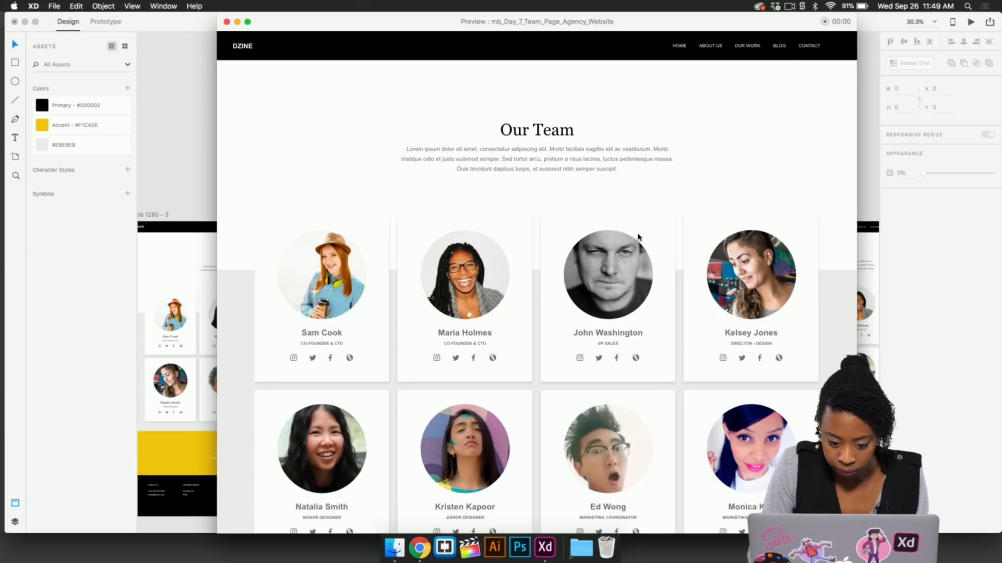
left_click(370, 277)
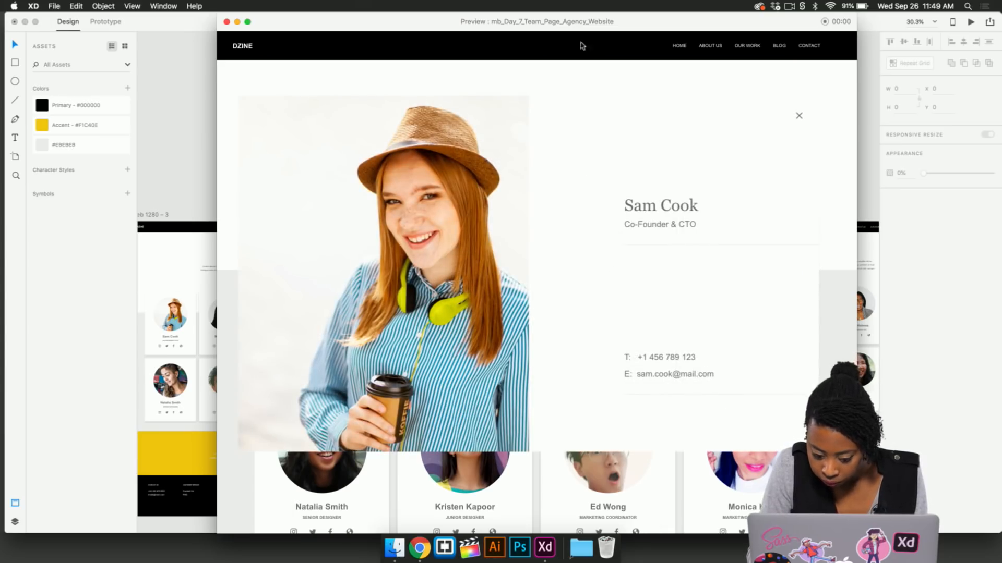
left_click(799, 116)
left_click(226, 22)
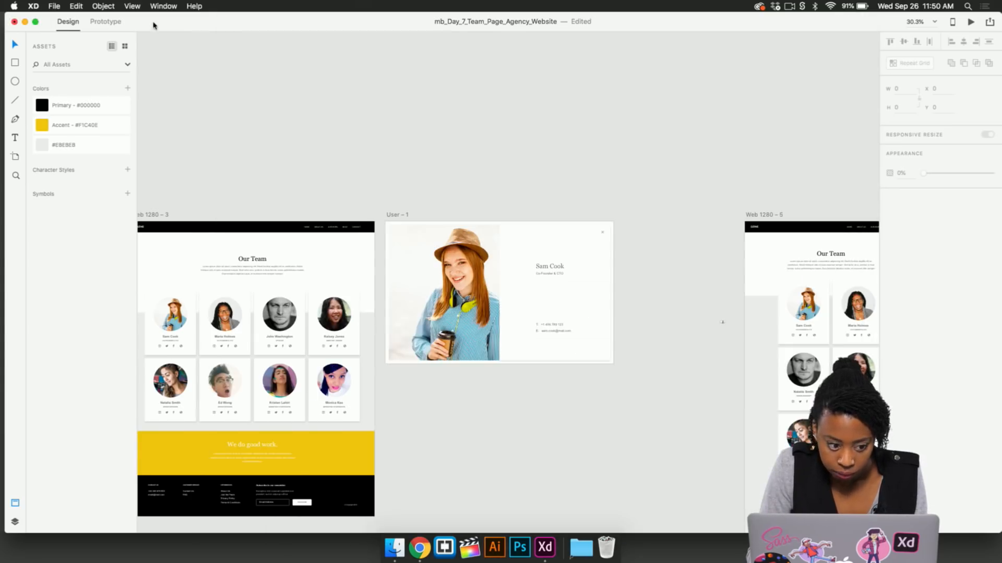
In Prototype mode, select the Web 1280 – 3 artboard and preview how the profile overlay sits over the page
left_click(107, 22)
scroll(320, 131, "left", 5)
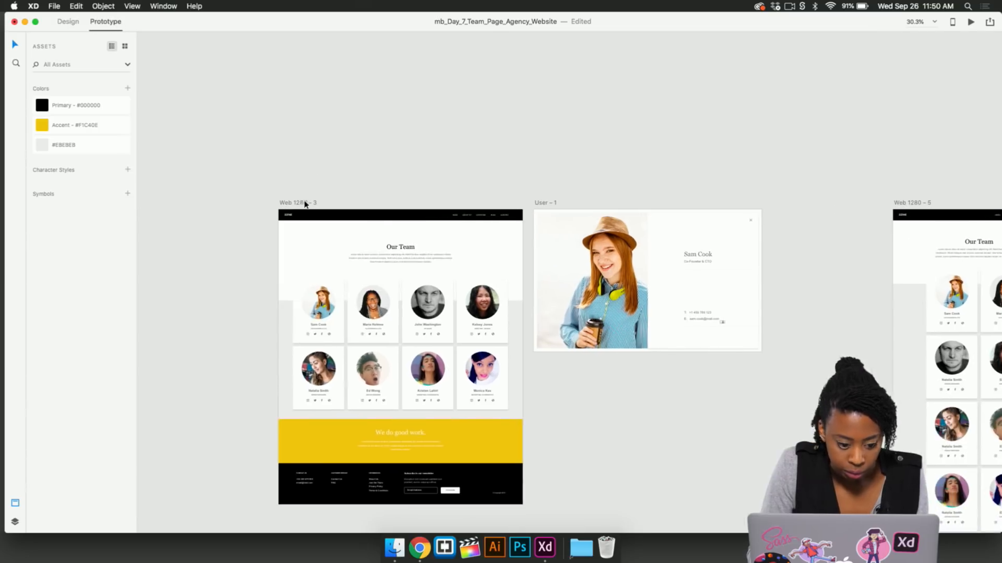
left_click(303, 203)
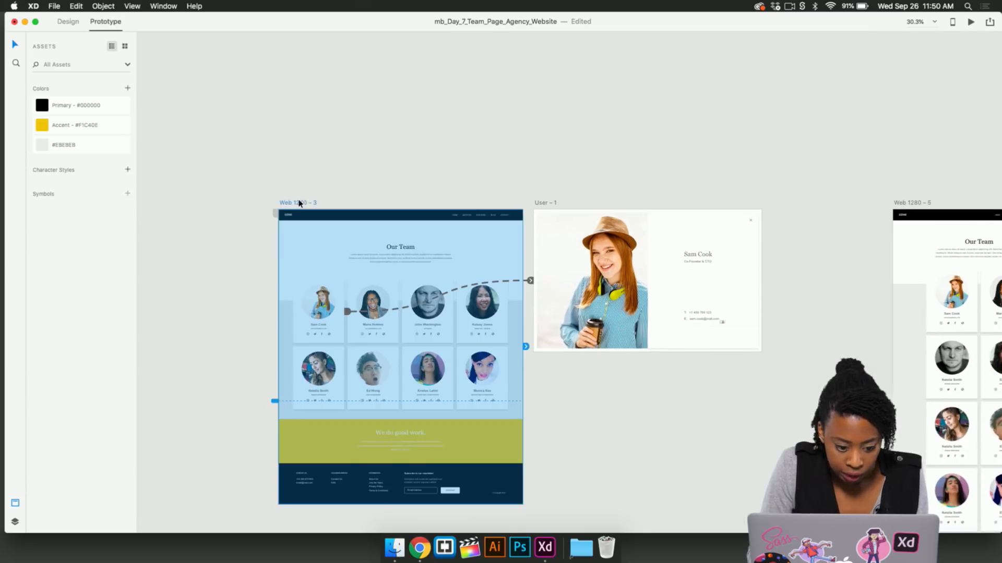
left_click(350, 187)
key("super+Return")
left_click(320, 279)
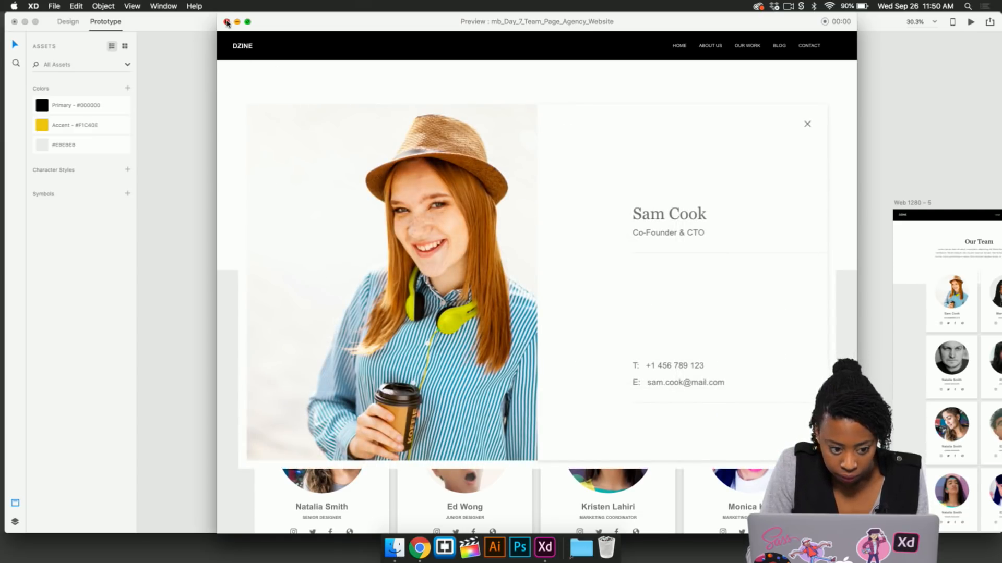
left_click(226, 22)
In Design mode, move the profile content on User – 1 to X 0, Y 0 within its artboard
left_click(552, 223)
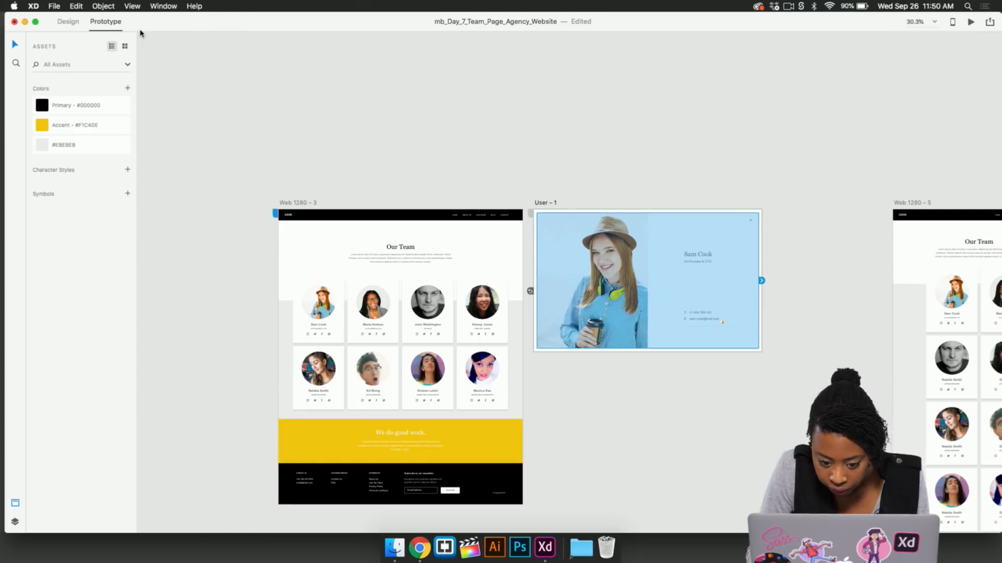
left_click(68, 22)
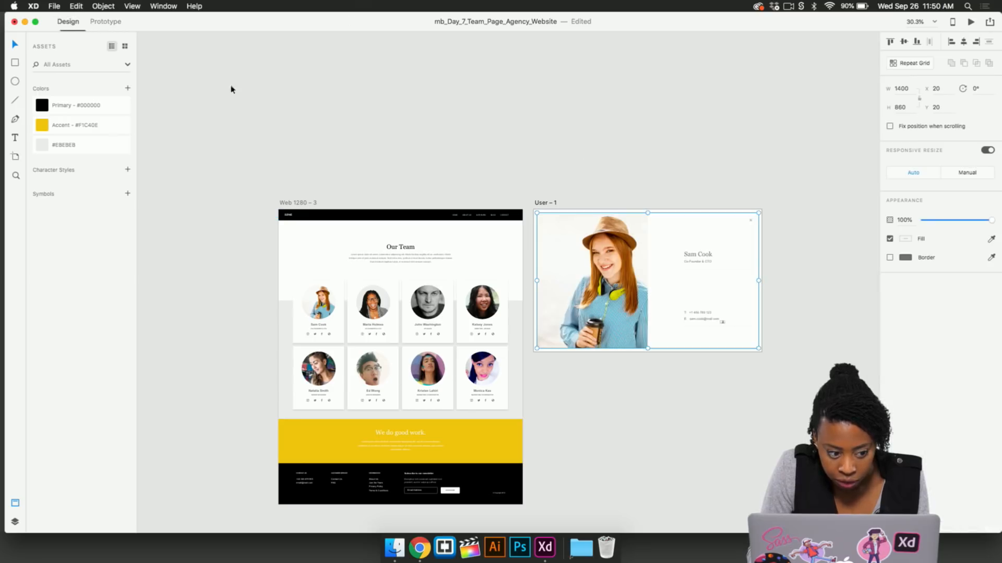
left_click_drag(602, 271, 599, 269)
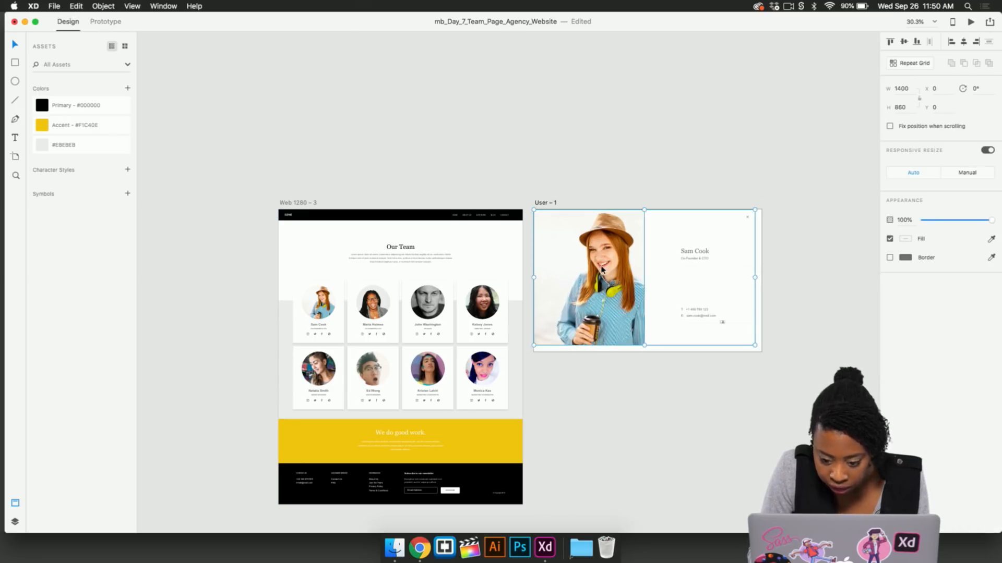
Shrink the User – 1 artboard to about 1405 × 862 so it fits closely around the profile content
left_click(758, 356)
left_click(761, 353)
left_click_drag(762, 352, 756, 346)
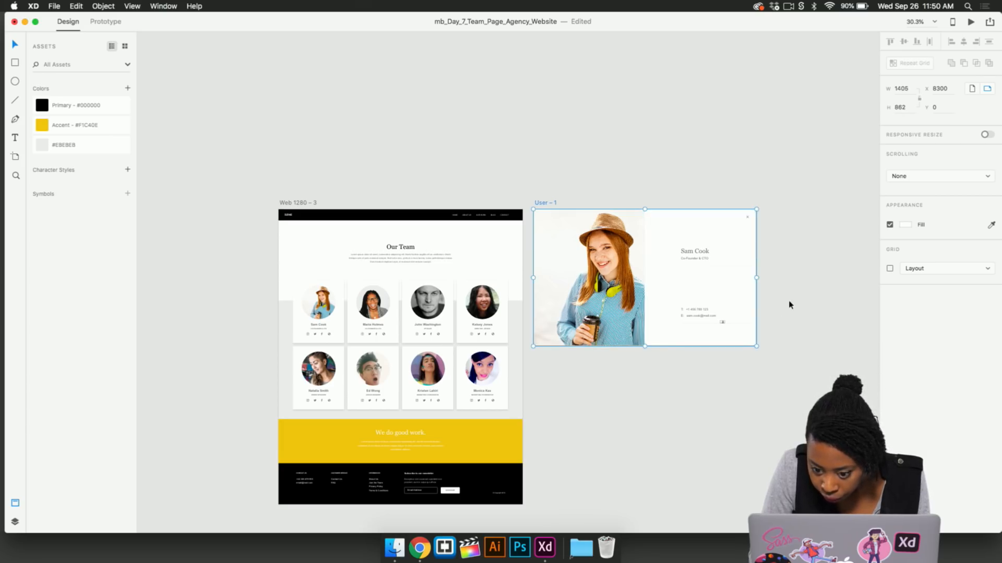
scroll(749, 295, "up", 5)
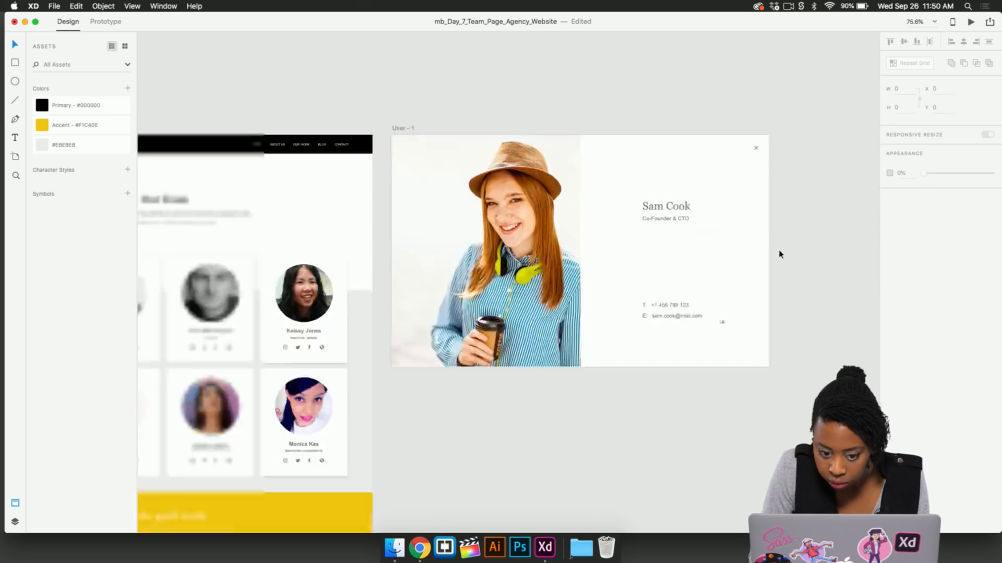
scroll(780, 254, "down", 5)
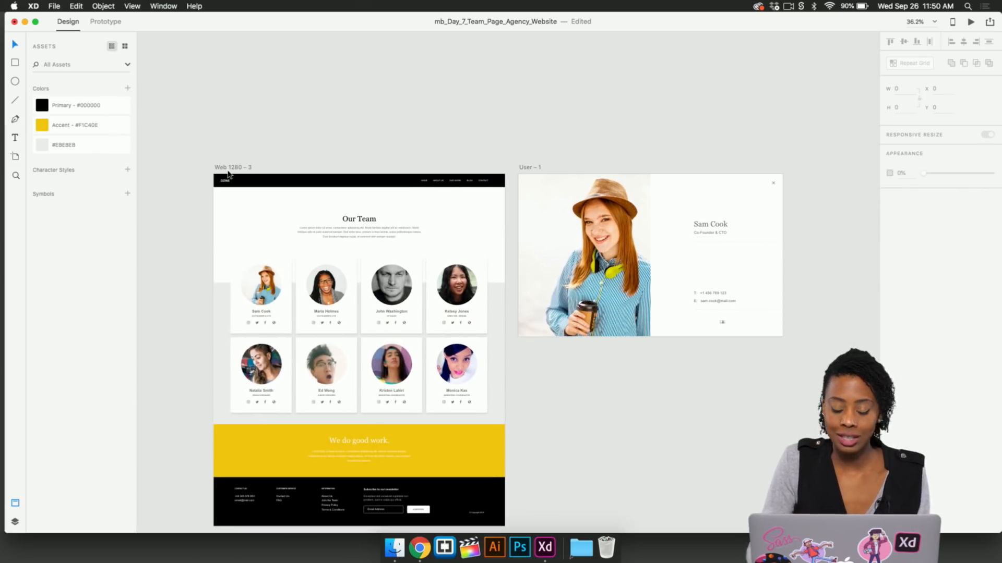
Preview the team page and open and close the profile overlay to check its tighter fit
key("super+Return")
left_click_drag(319, 20, 307, 20)
left_click(313, 297)
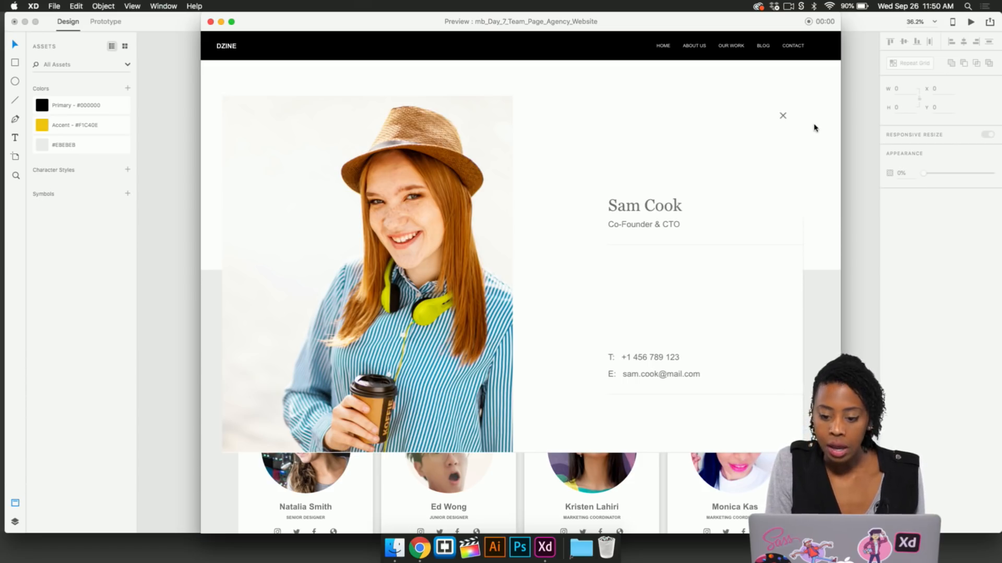
left_click(782, 116)
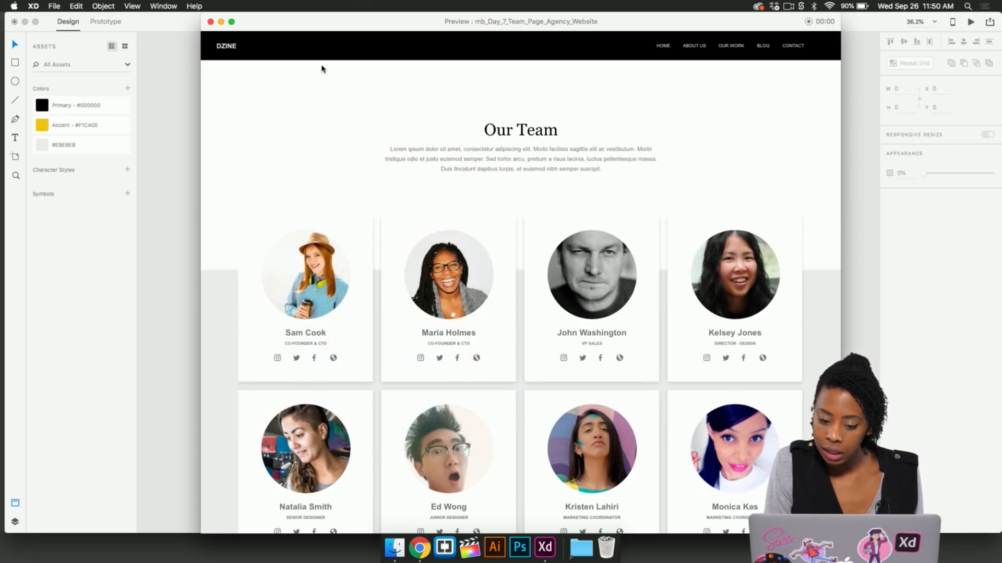
left_click(211, 23)
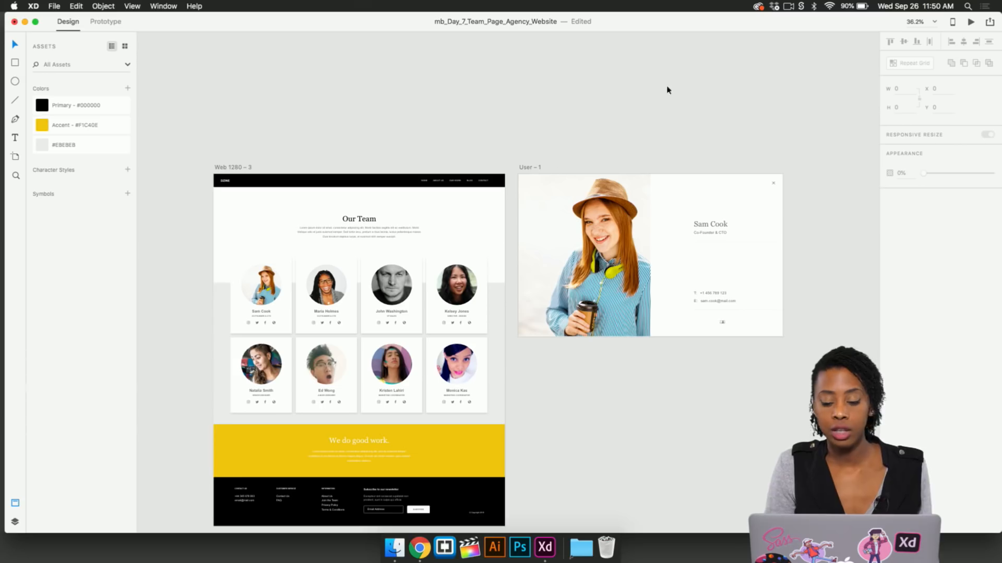
Publish the Web 1280 – 3 prototype with a public link, keeping comments and hotspot hints enabled, and copy its embed code
left_click(235, 167)
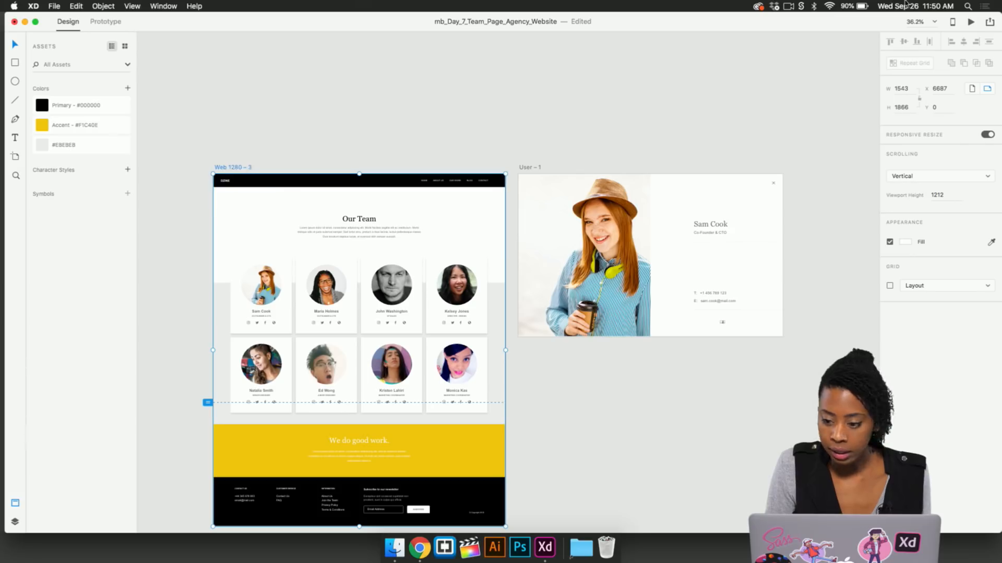
left_click(990, 22)
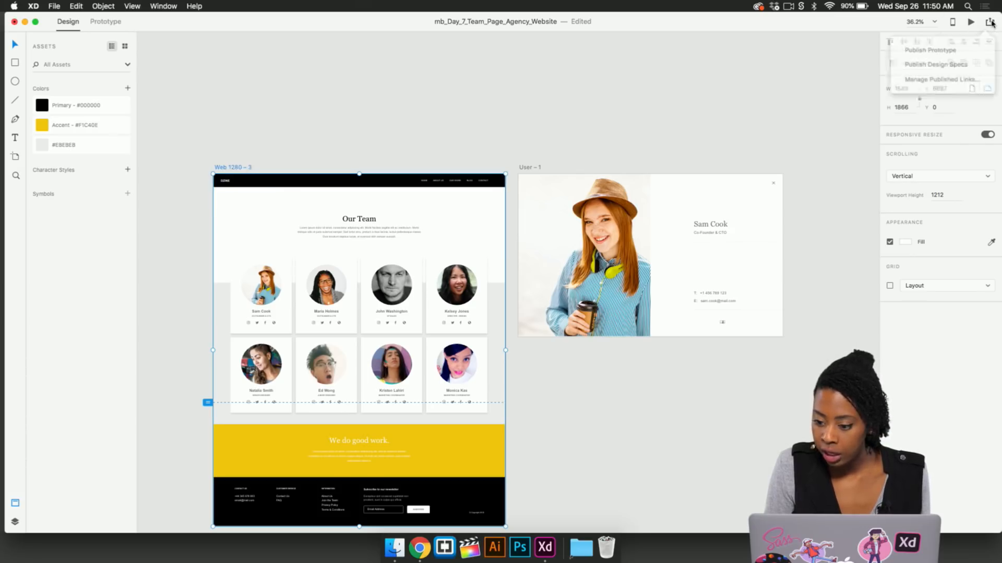
left_click(936, 53)
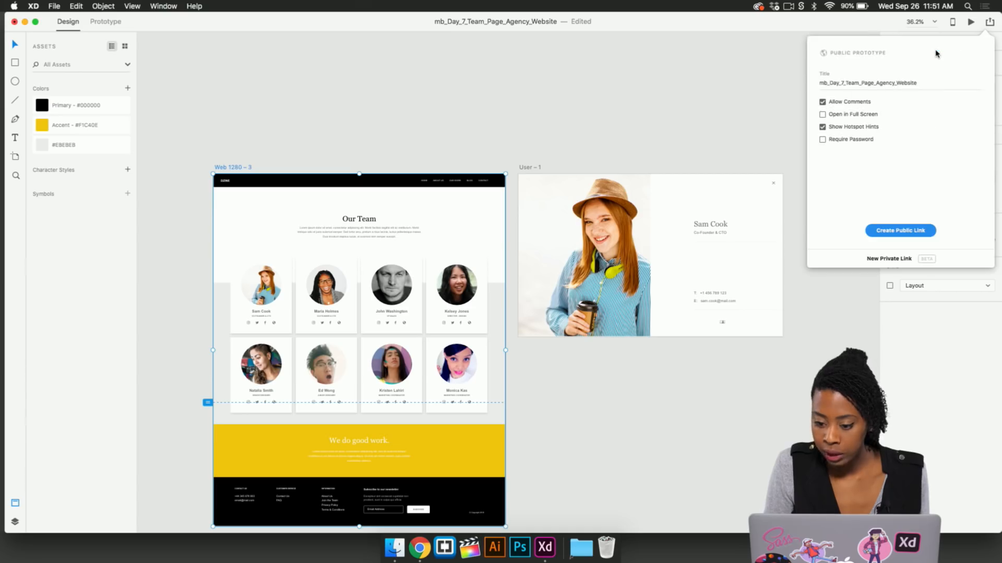
left_click(905, 233)
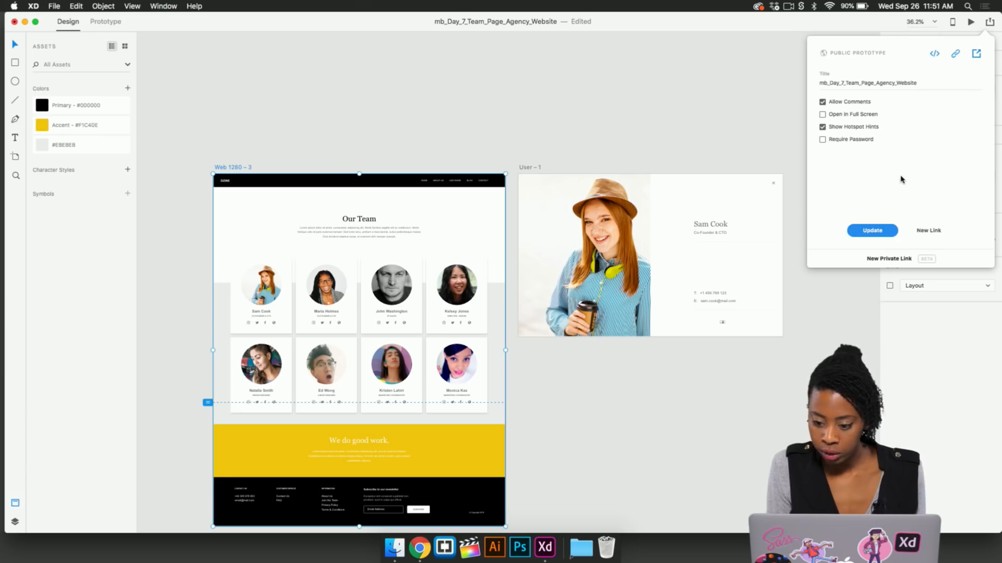
left_click(934, 55)
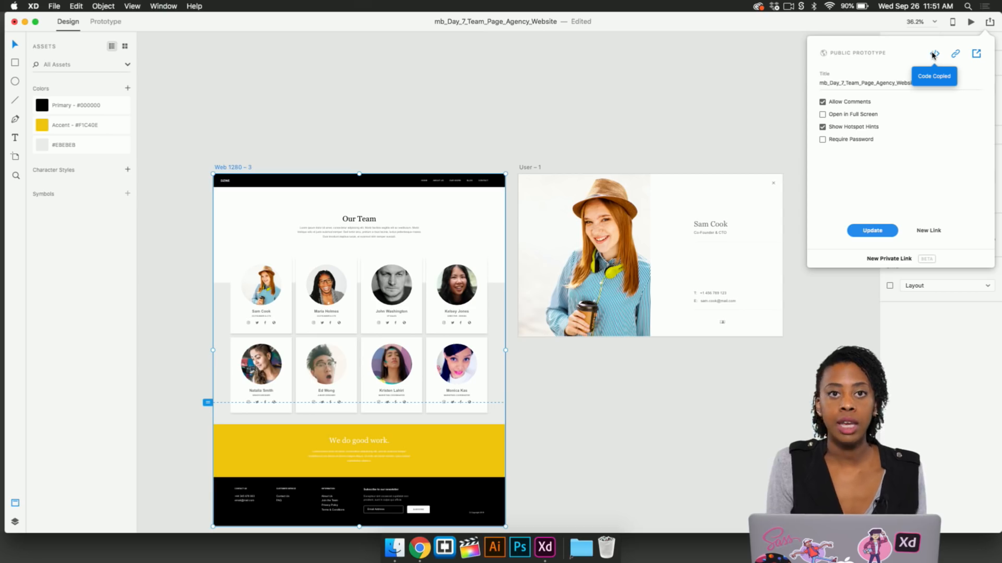
left_click(852, 283)
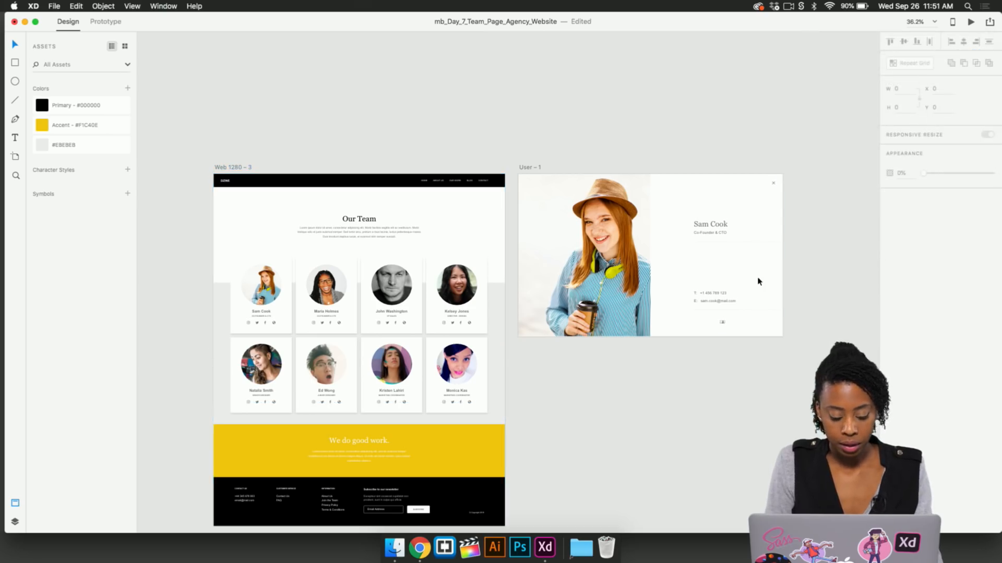
Switch to the Behance project editor in Chrome and embed the copied prototype code below the Day #7 heading
key("ctrl+Up")
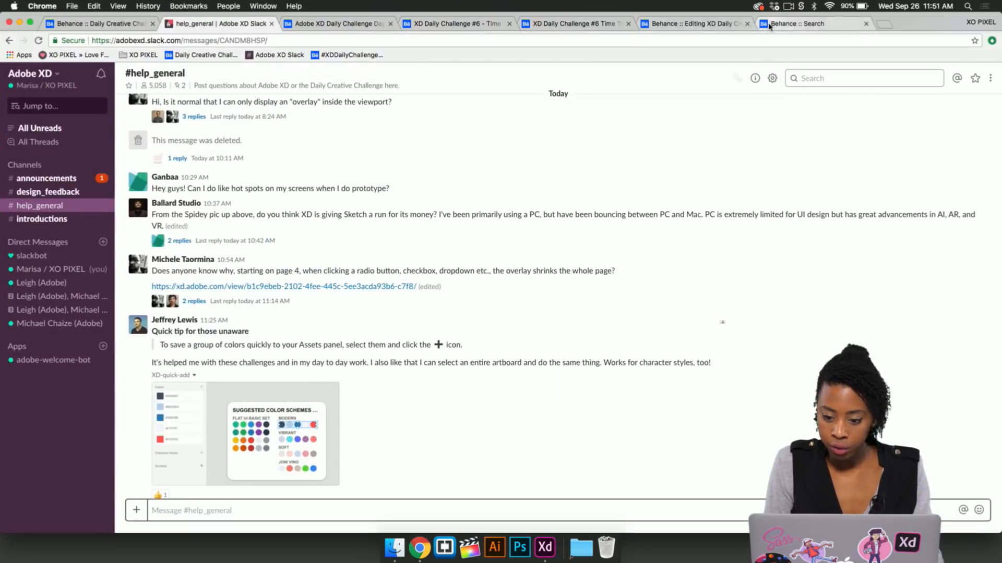
left_click(769, 26)
left_click(709, 28)
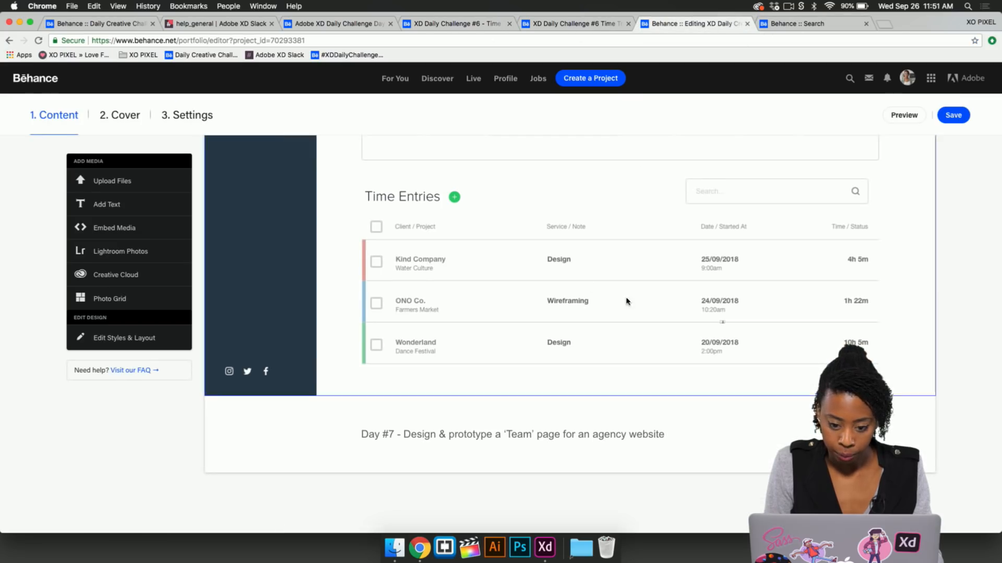
mouse_move(376, 457)
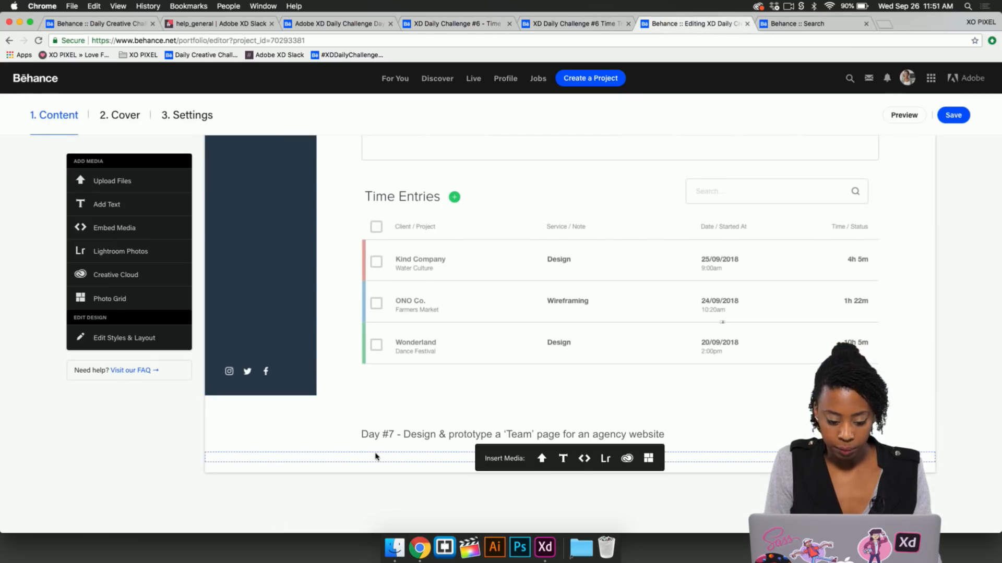
left_click(584, 459)
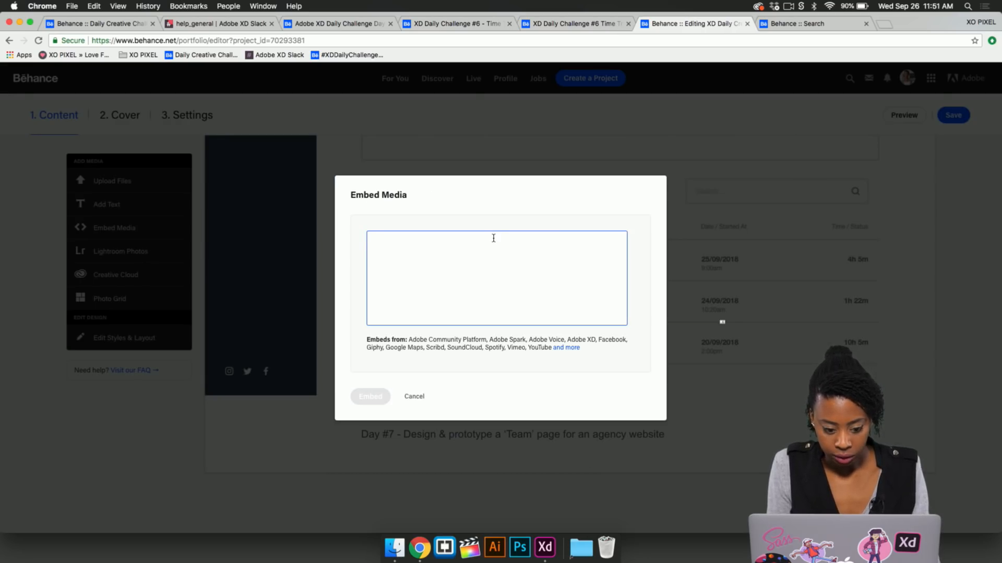
key("super+v")
left_click(368, 397)
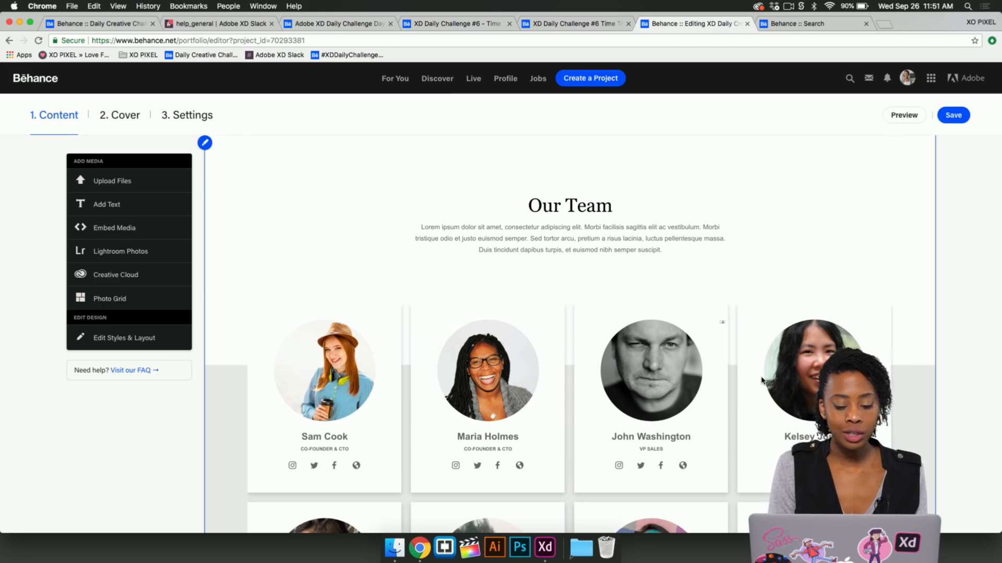
Test the embedded team page by opening and closing the first team card's profile overlay, and review the Day #7 section
scroll(762, 381, "down", 3)
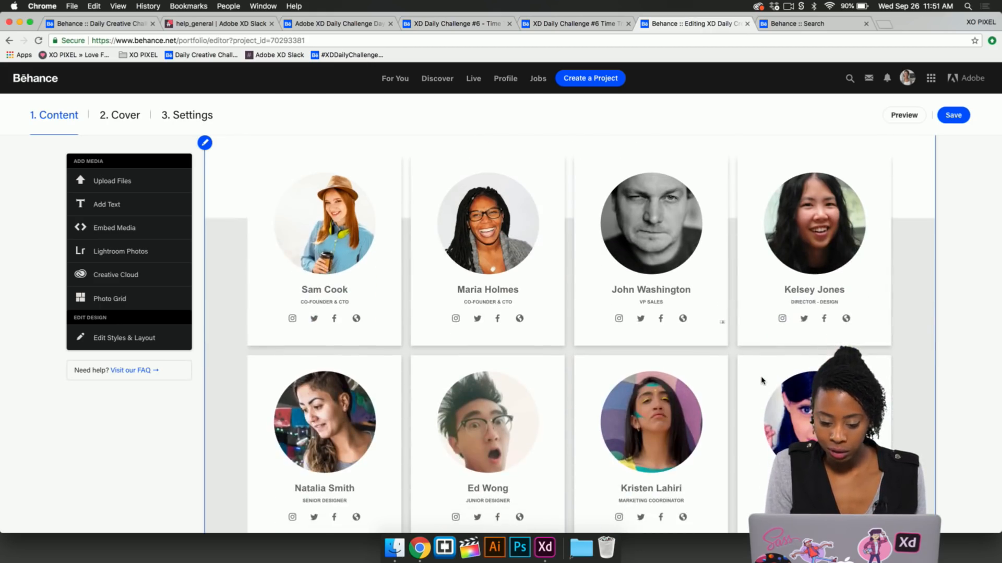
left_click(336, 245)
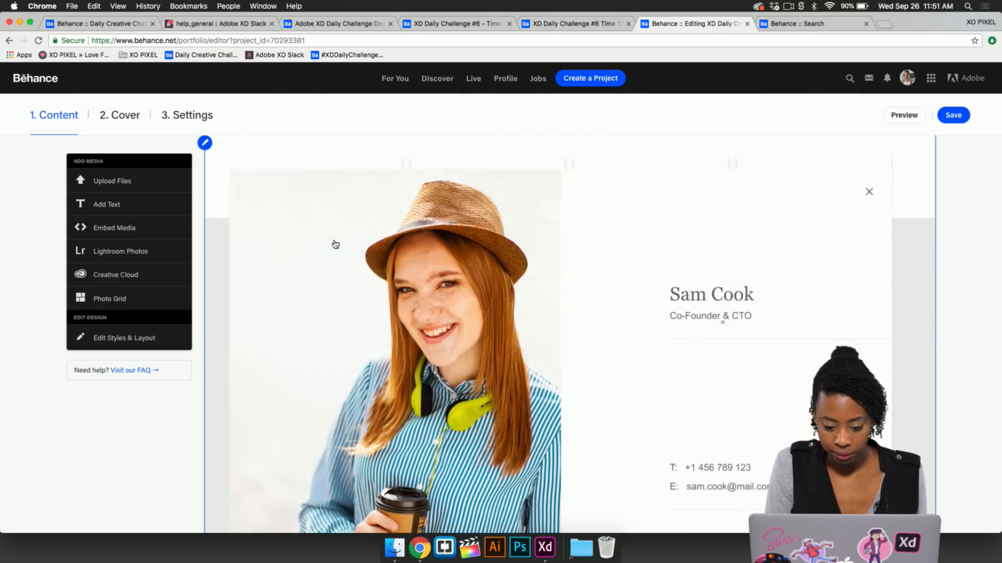
left_click(866, 192)
scroll(736, 273, "up", 10)
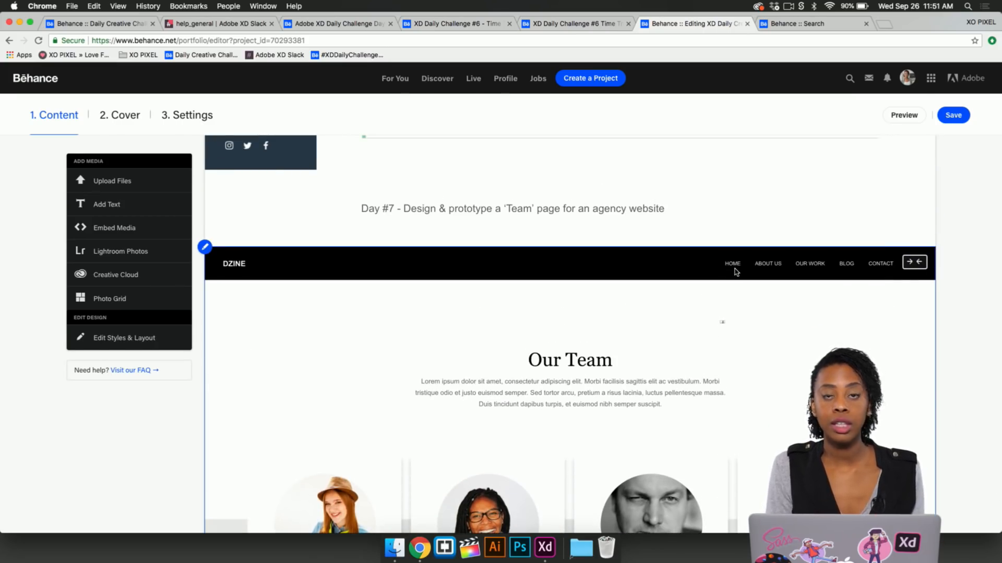
mouse_move(497, 199)
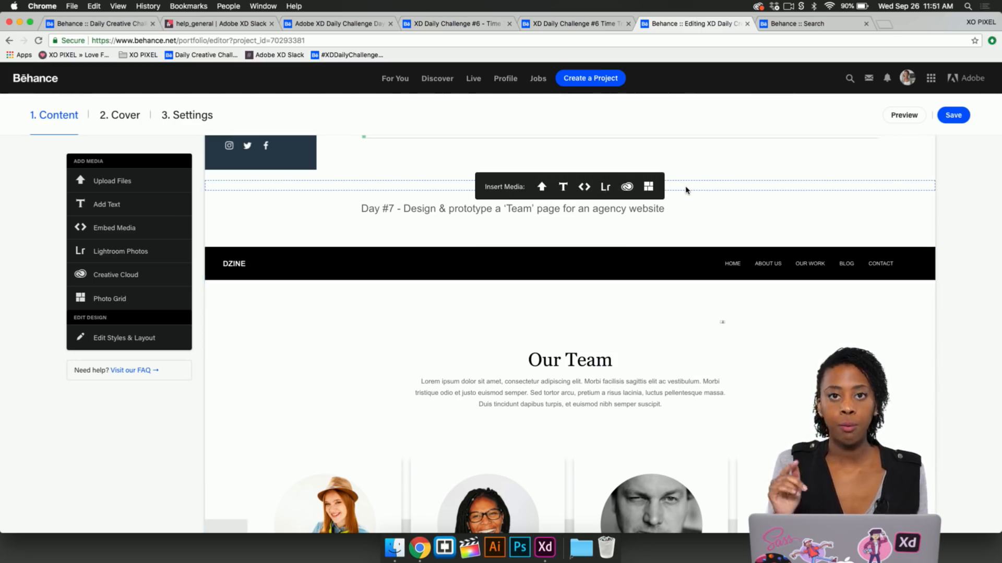
Check the XDDAILYCHALLENGE keyword in the project's discoverability settings and save the settings
left_click(198, 120)
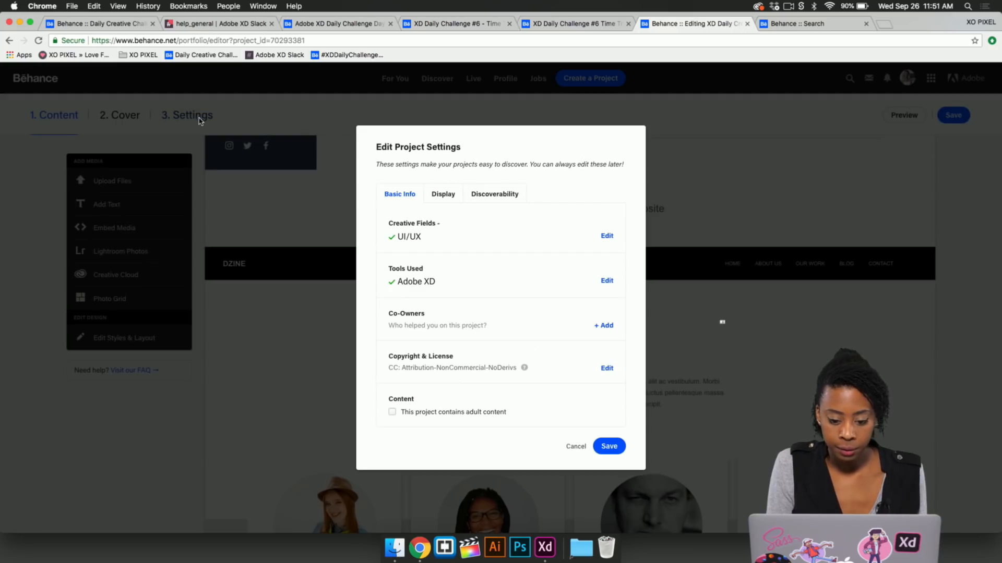
left_click(505, 199)
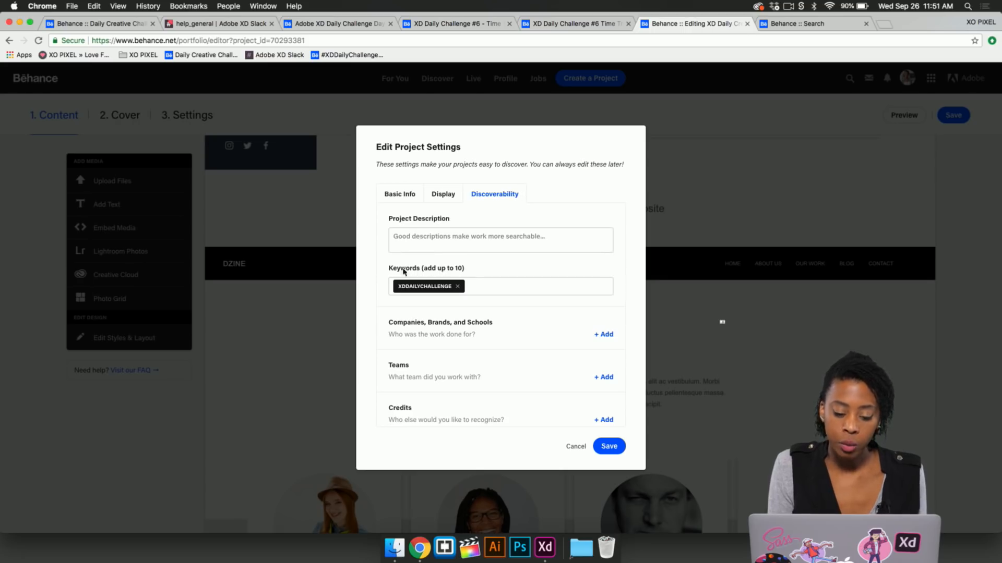
left_click(434, 282)
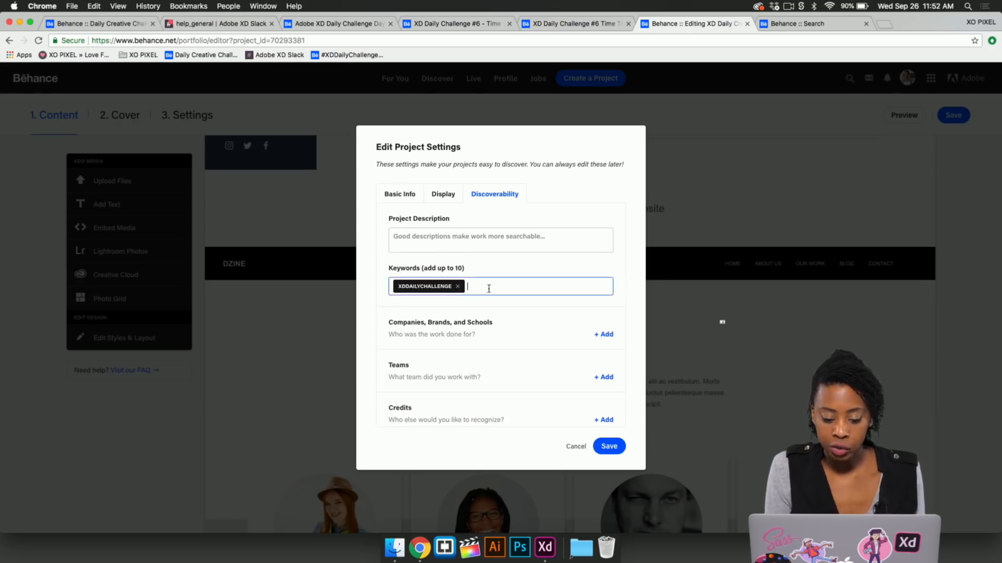
left_click(614, 451)
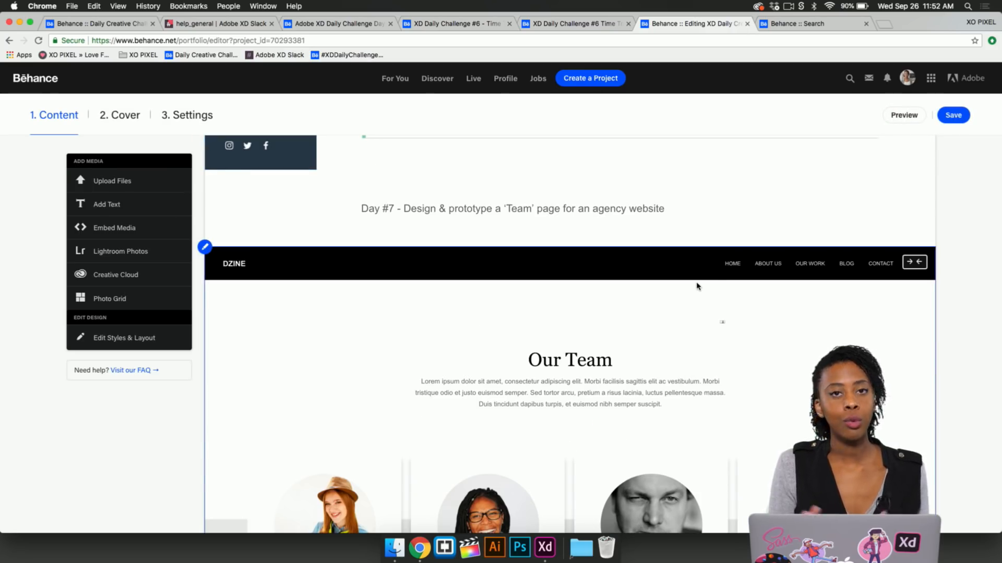